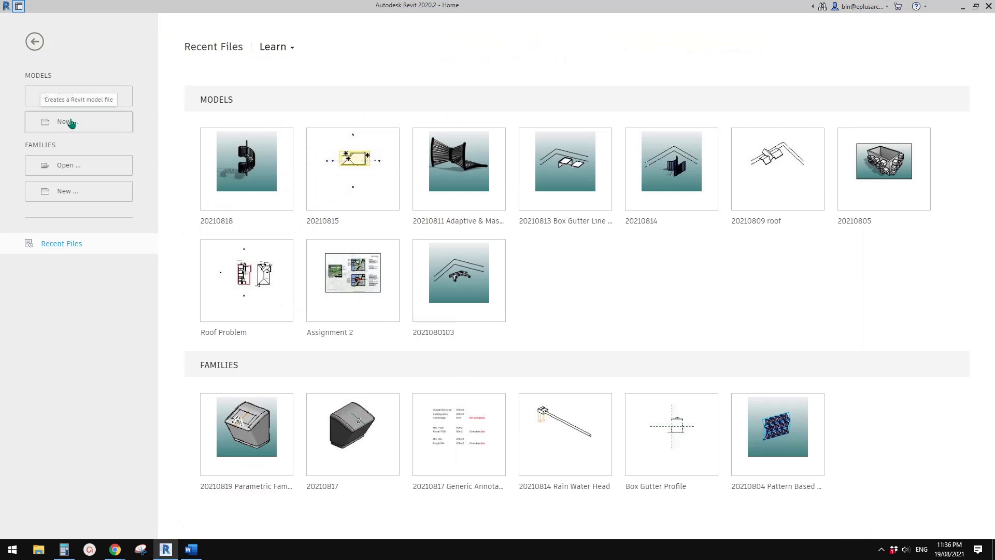
Create a new Project based on the Architectural Template.
click(71, 122)
click(398, 151)
click(354, 172)
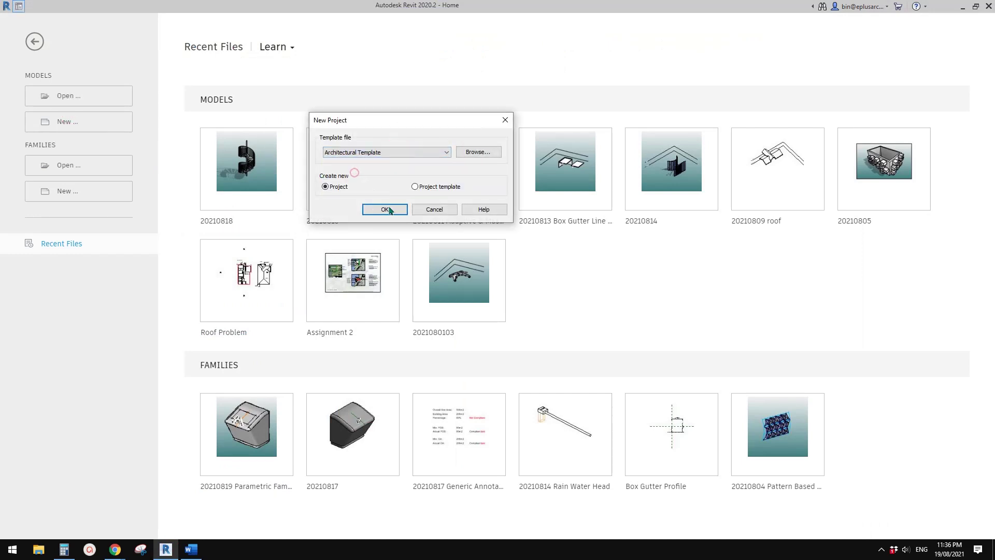
click(385, 209)
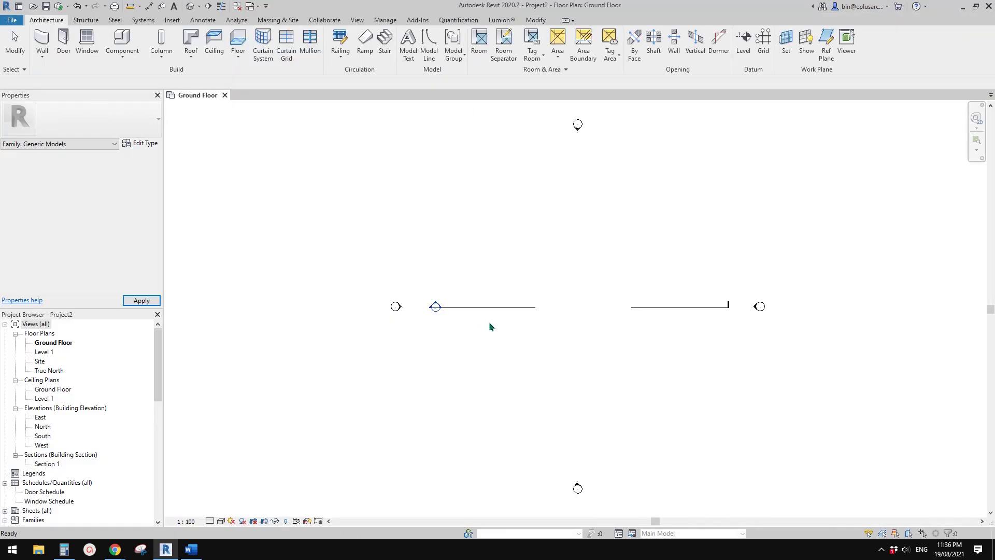
Start a Stair on the Ground Floor plan, keeping the 190mm max riser 250mm going type.
middle_drag(631, 312, 499, 301)
scroll(483, 305, up, 3)
middle_drag(434, 293, 469, 320)
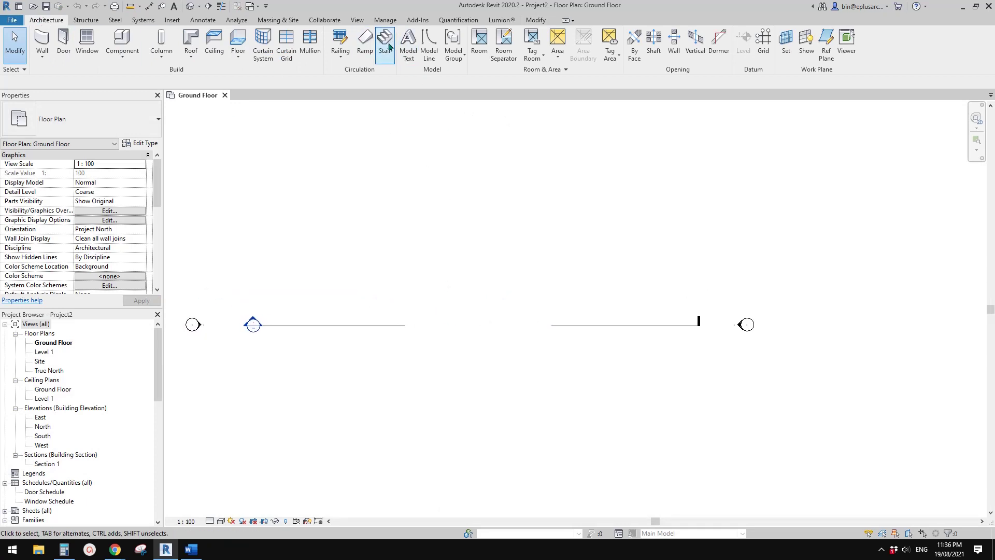
click(385, 44)
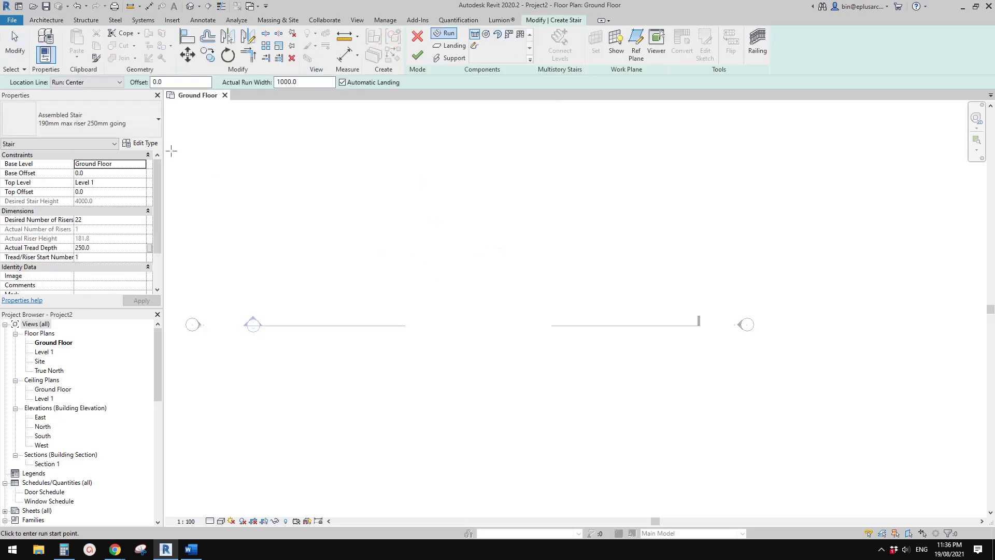
click(98, 127)
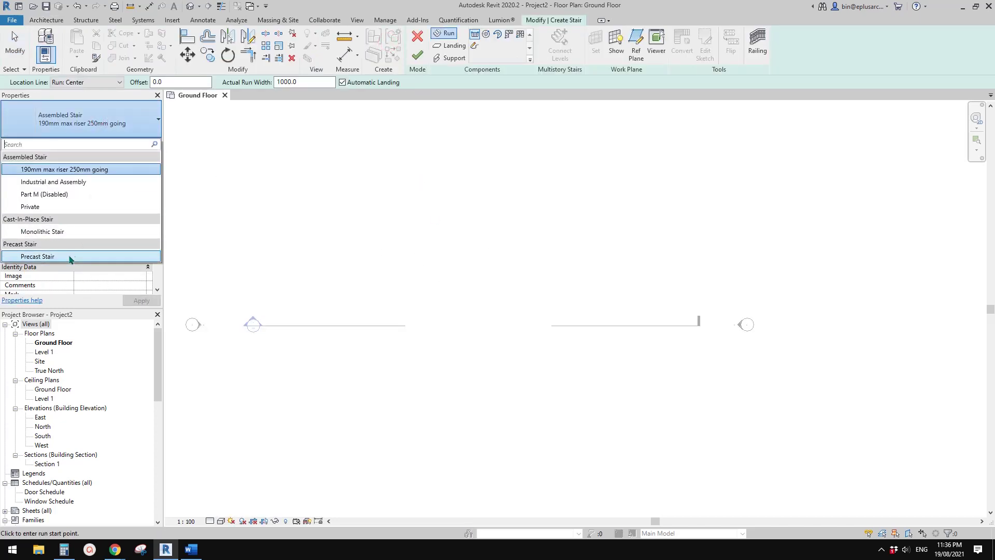
click(103, 123)
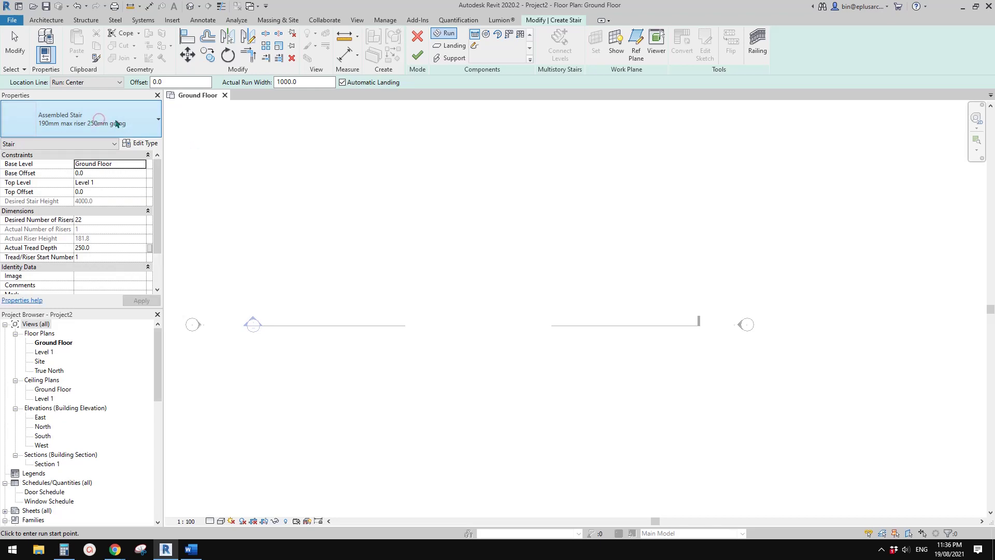
middle_drag(566, 260, 559, 256)
middle_drag(501, 286, 499, 259)
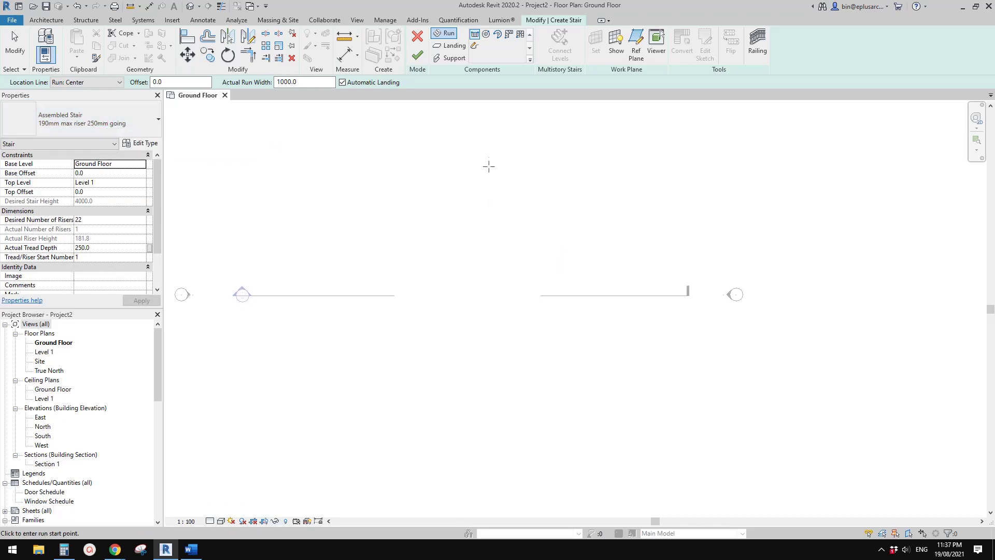
Switch the run to Full-Step Spiral, then bring up the spiral stair photo in Word.
click(487, 35)
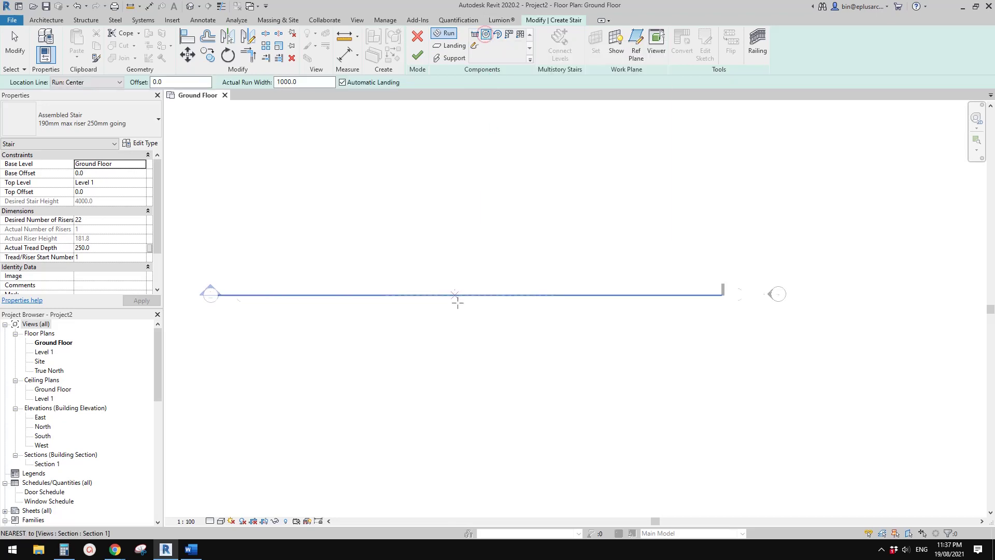
scroll(457, 302, up, 1)
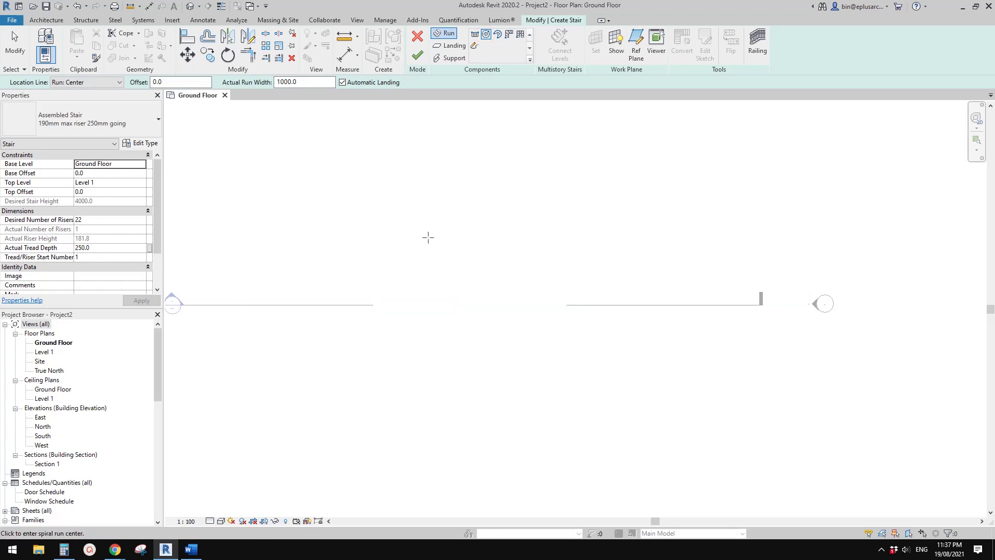
middle_drag(444, 239, 450, 264)
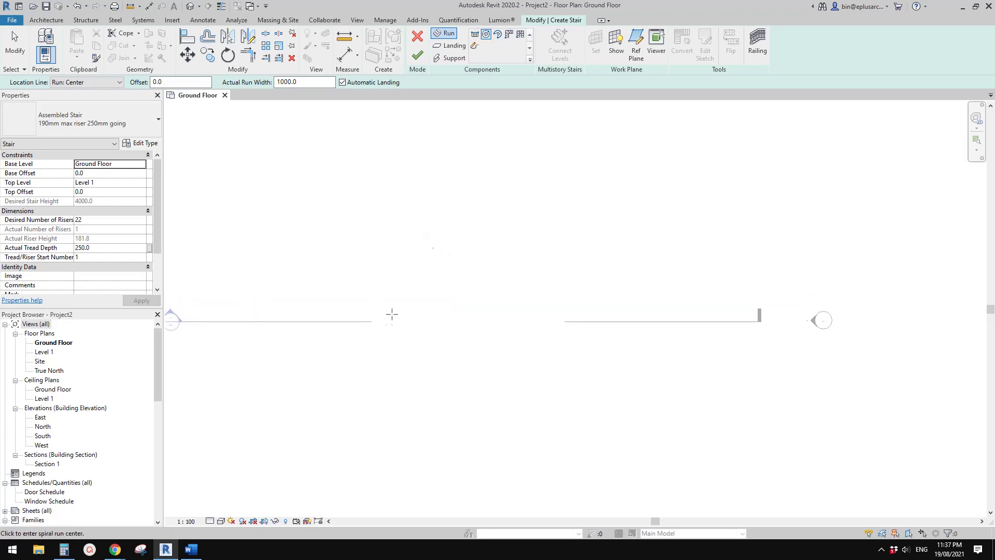
click(192, 550)
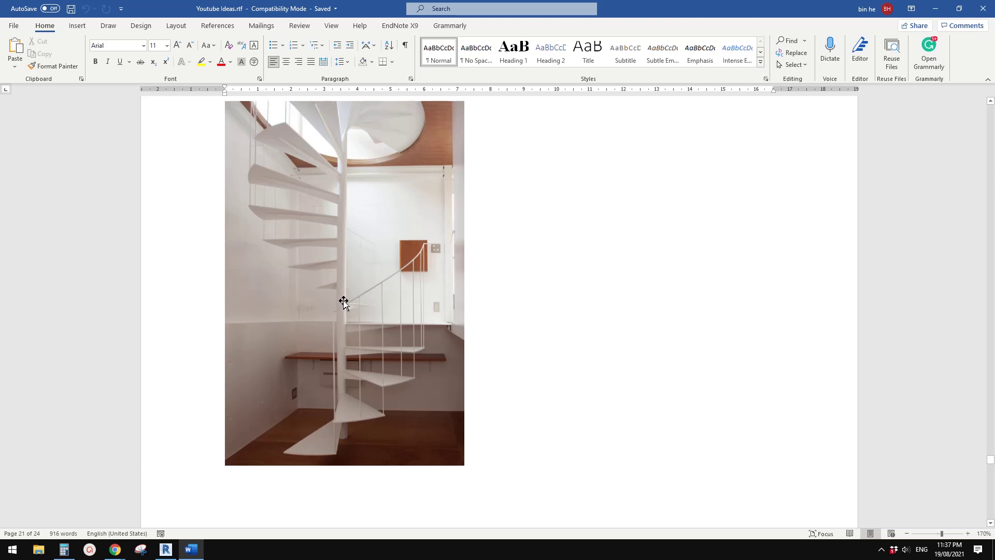
Review the spiral stair photo in Youtube Ideas.rtf, then return to Revit.
click(166, 548)
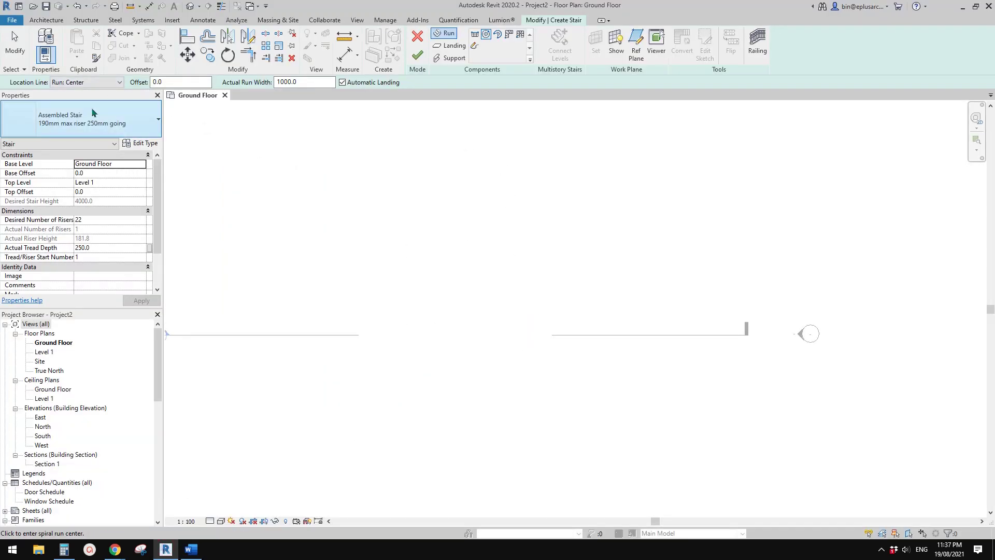
Set the run's location line to Run: Left and place the spiral centre on the plan.
click(95, 82)
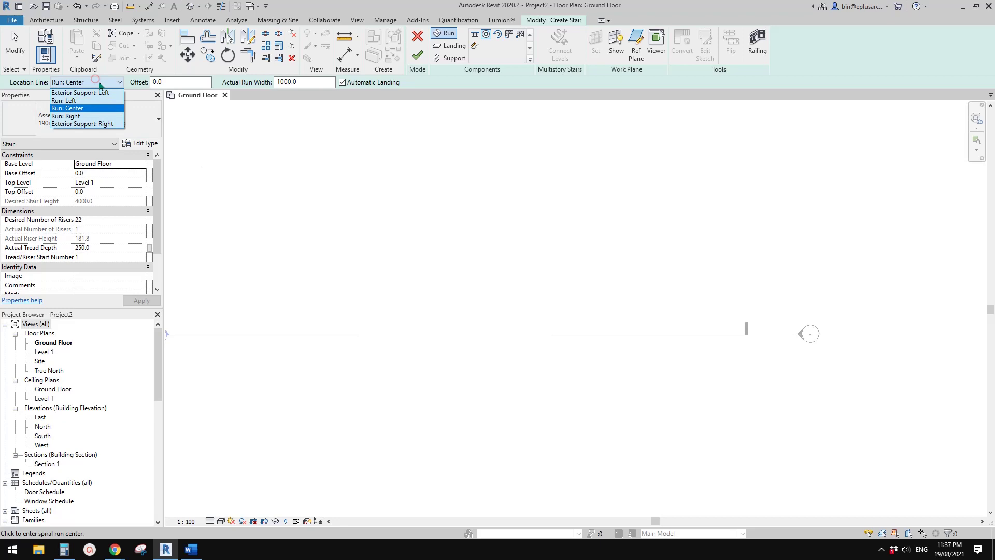
click(73, 101)
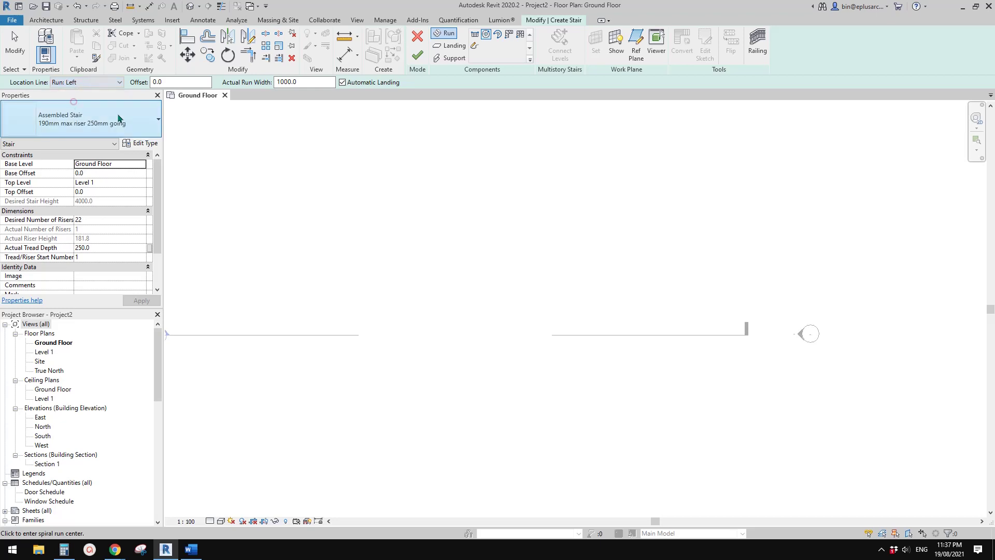
click(452, 303)
Zoom in and set a small radius to finish the 22-riser spiral run.
scroll(454, 303, up, 3)
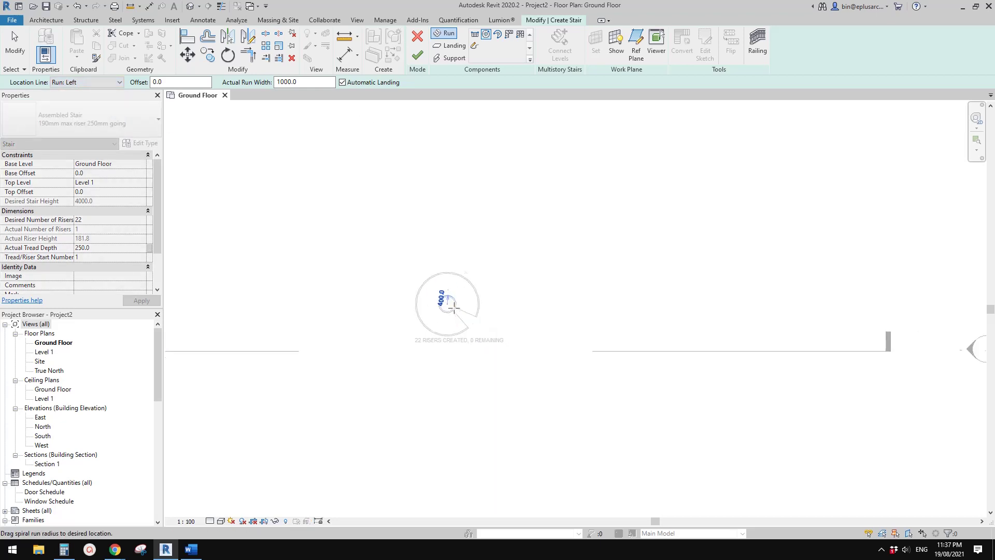
scroll(448, 302, up, 3)
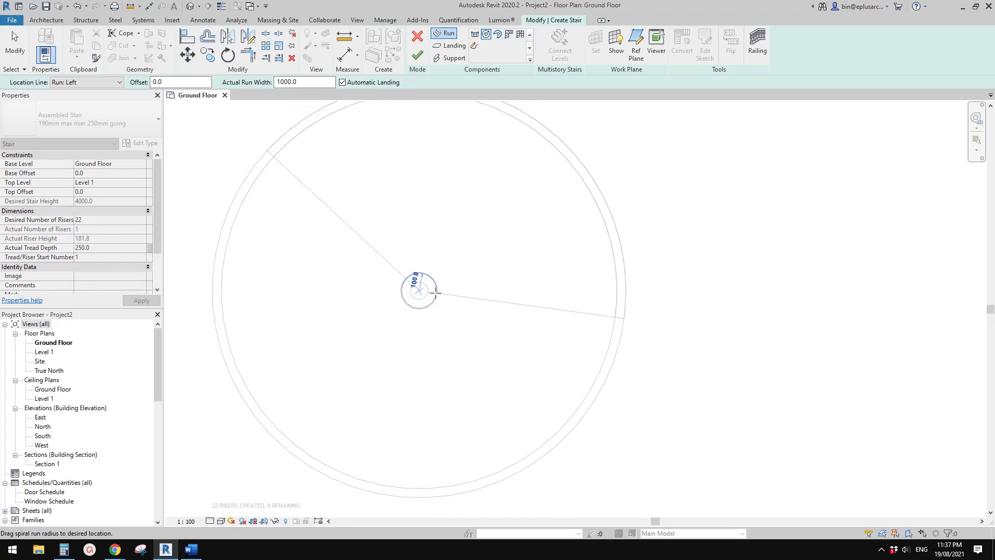
scroll(435, 292, up, 1)
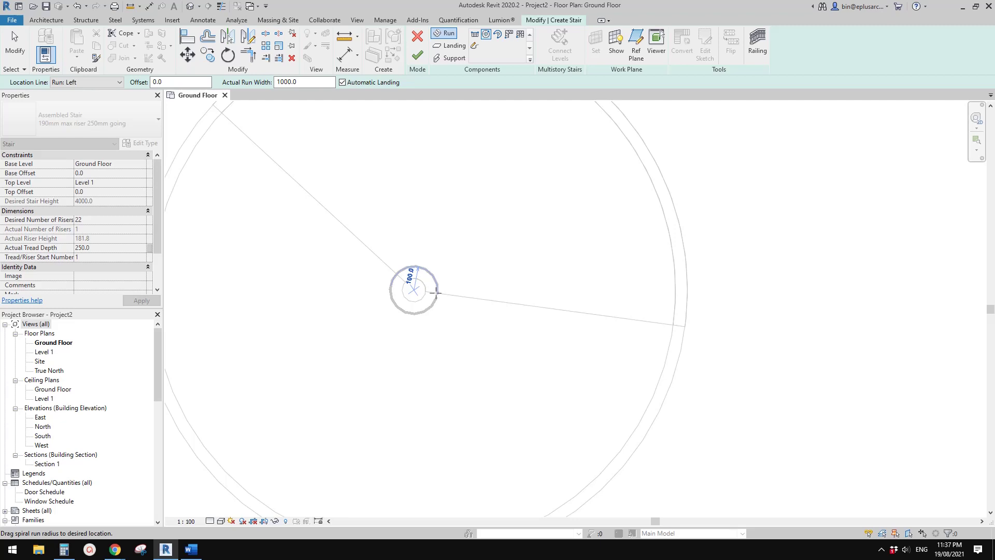
scroll(436, 293, up, 3)
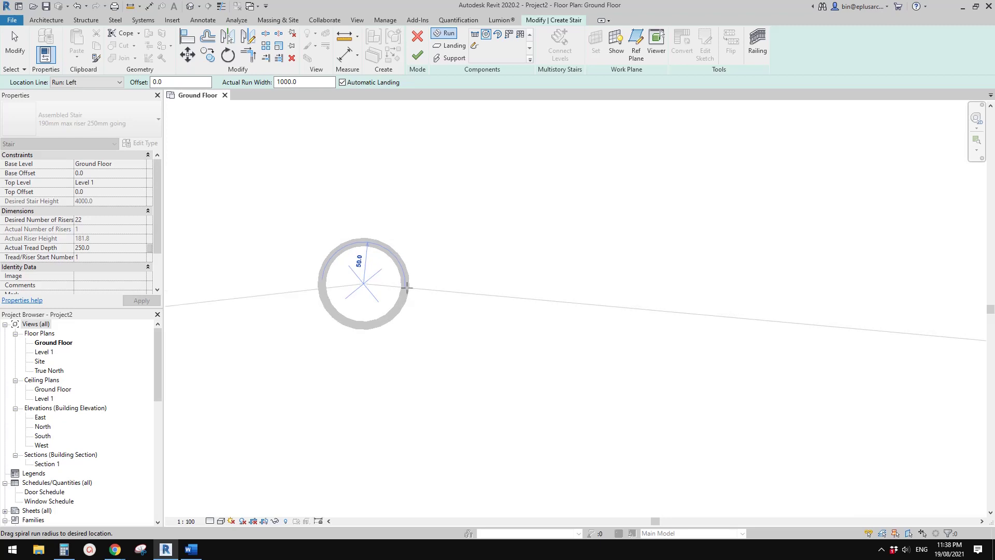
click(407, 286)
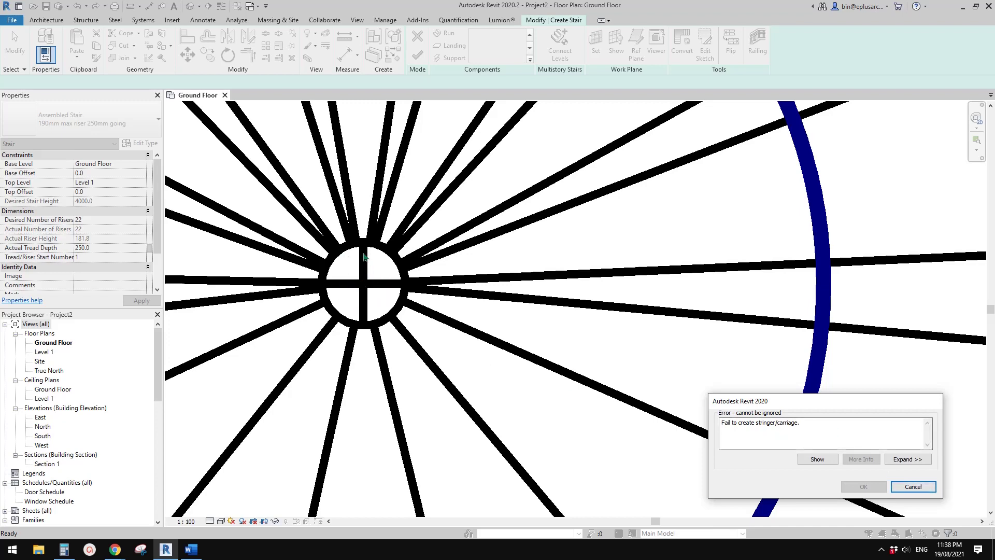
Cancel the stringer error, discarding the run, and open the stair's Type Properties.
click(913, 485)
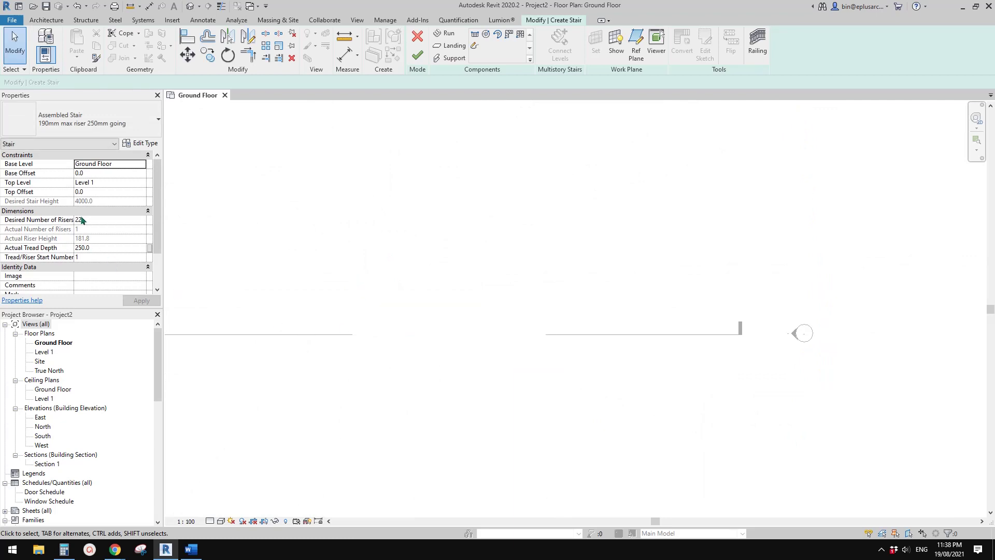
drag(157, 217, 147, 207)
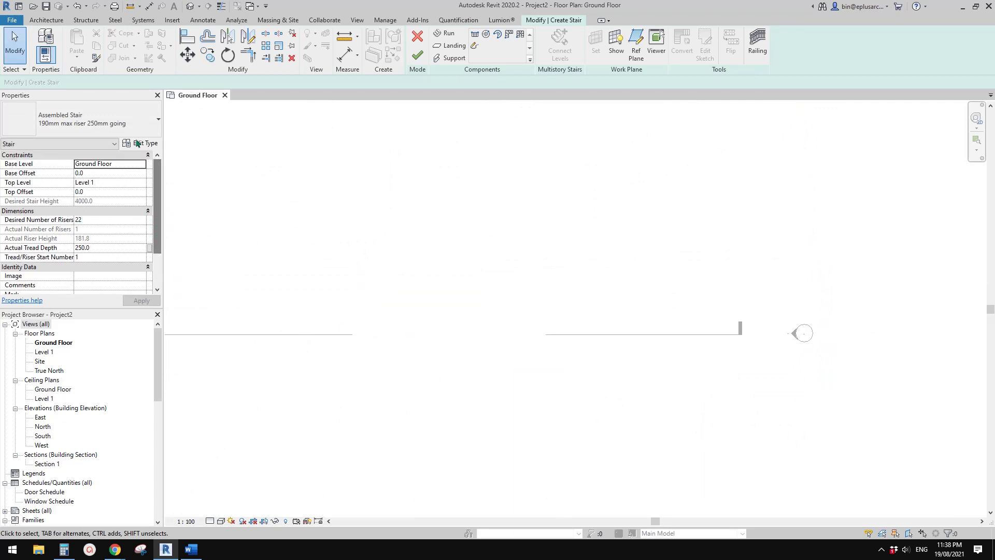
click(137, 143)
drag(747, 175, 524, 156)
click(676, 334)
Set both Right Support and Left Support to None and apply.
click(702, 335)
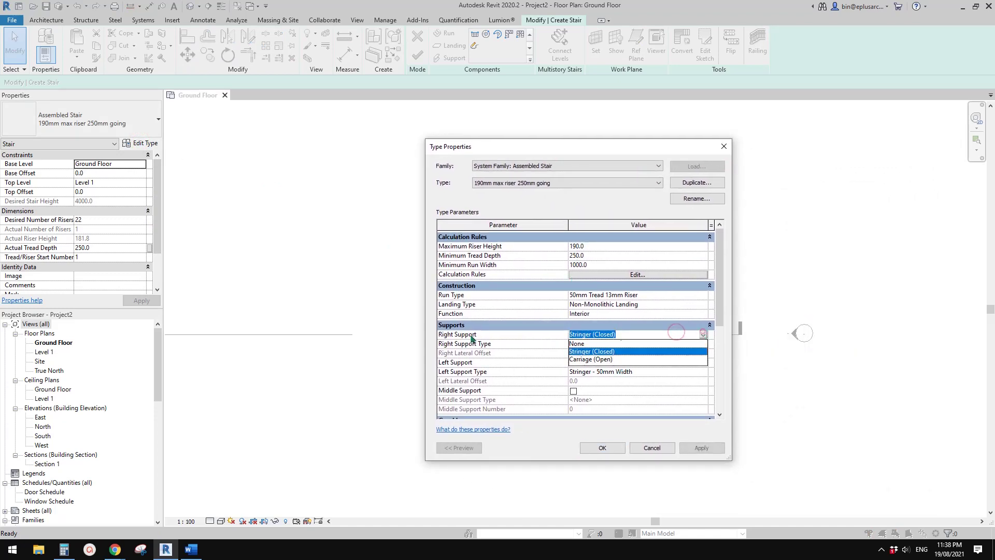
click(514, 152)
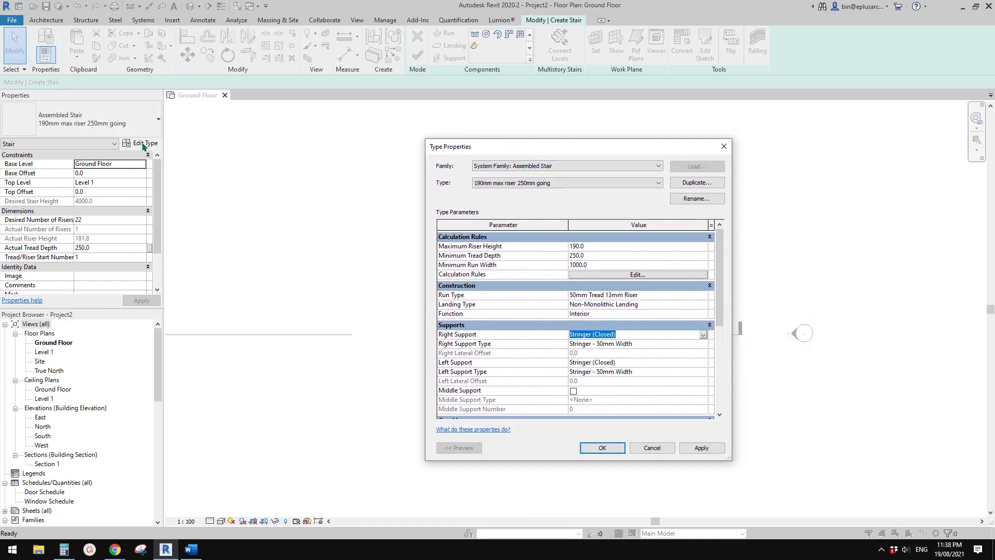
click(702, 334)
click(669, 343)
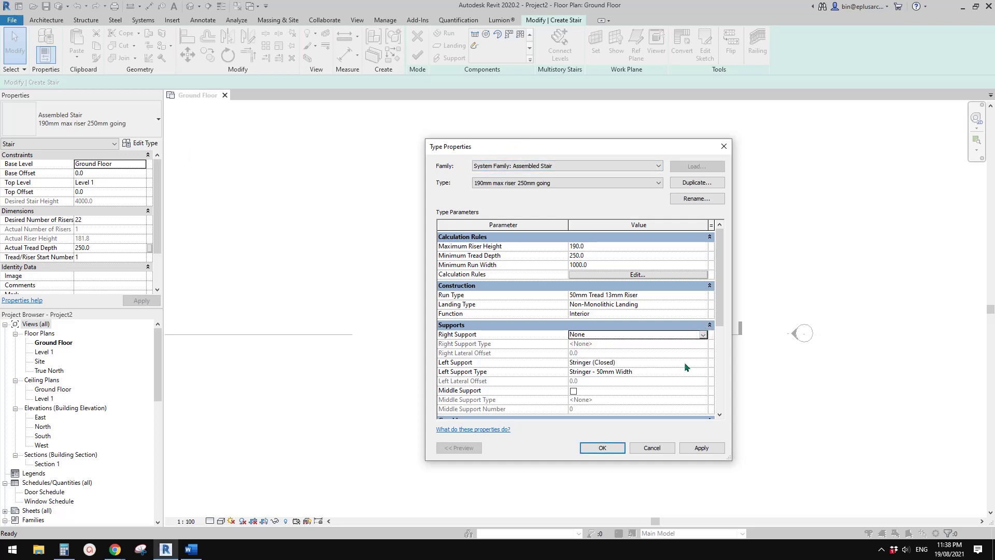
click(685, 363)
click(702, 362)
click(585, 372)
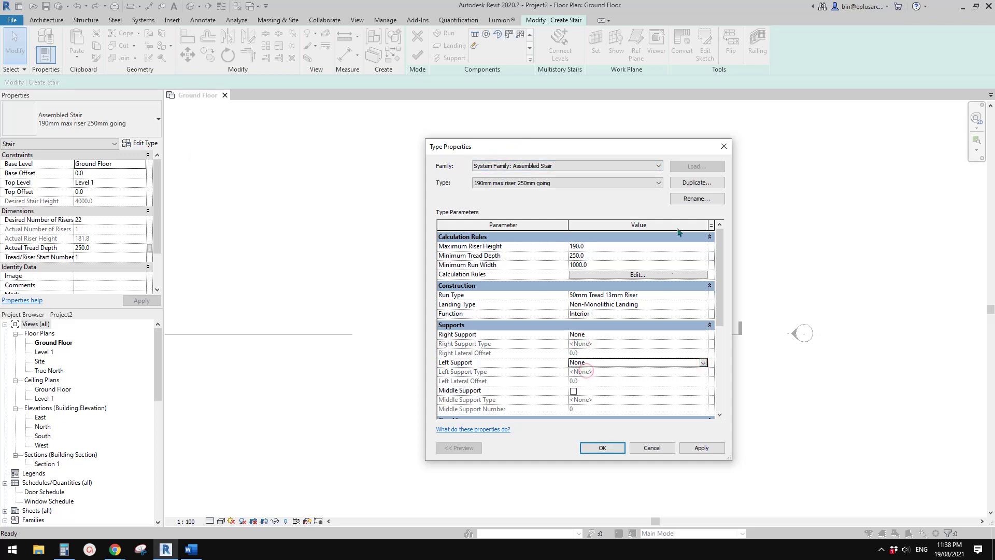
click(605, 445)
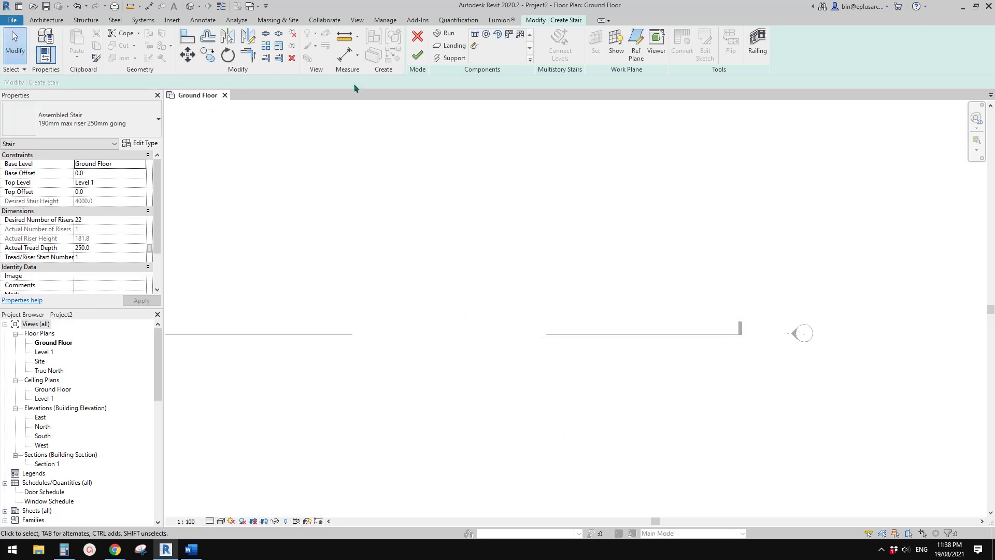
Start a new Full-Step Spiral run, place its centre on the plan and zoom in.
click(487, 37)
scroll(447, 325, up, 1)
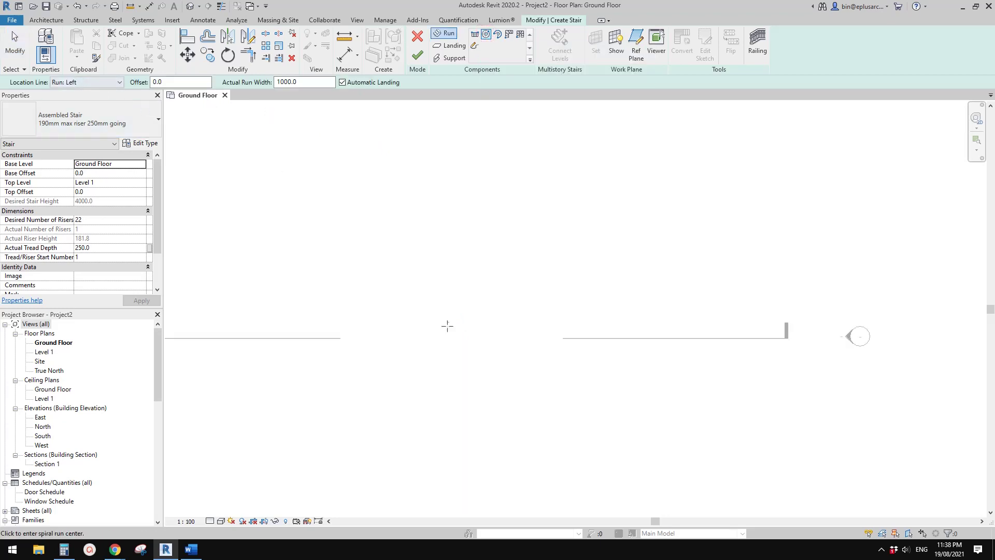
click(447, 258)
scroll(448, 258, up, 14)
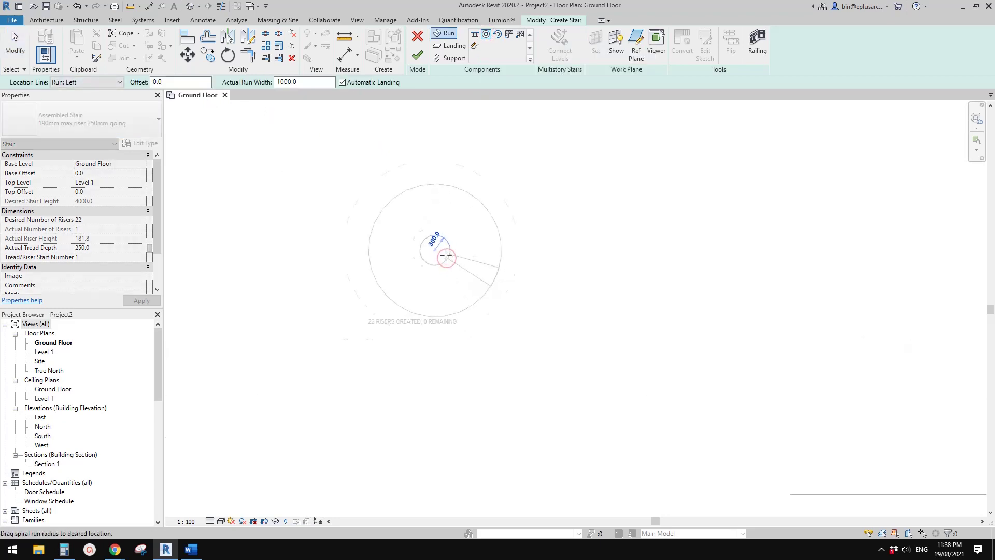
scroll(428, 244, up, 3)
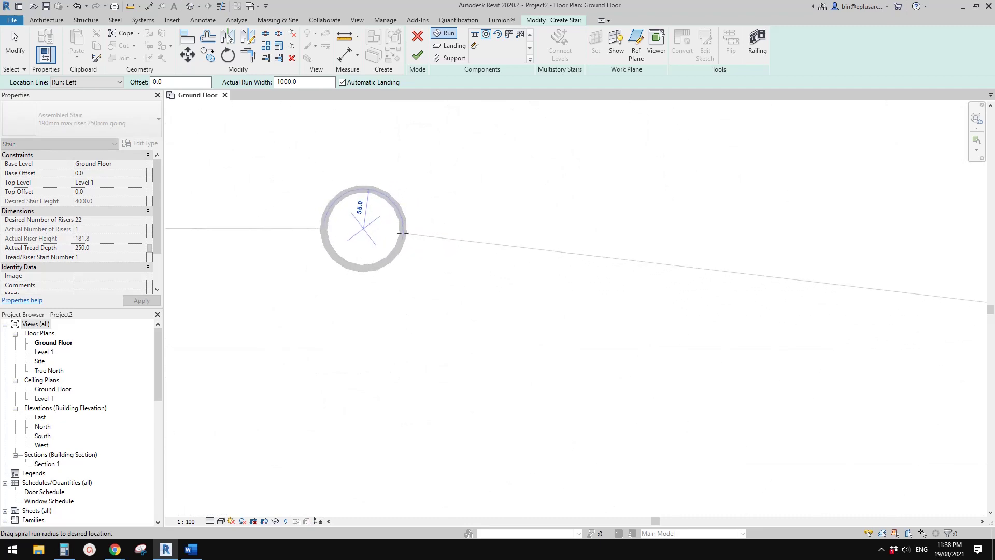
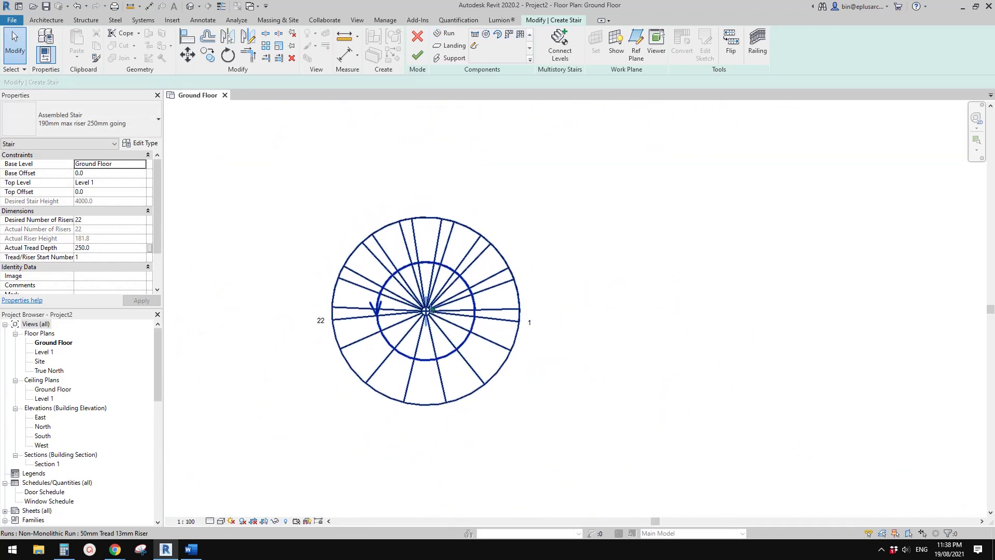
Switch to the default 3D view and orbit around the 22-riser spiral run.
click(191, 7)
shift+middle_drag(450, 236, 643, 254)
scroll(575, 268, up, 5)
click(575, 267)
mouse_move(570, 275)
shift+middle_down()
mouse_move(355, 200)
mouse_move(595, 286)
mouse_move(574, 293)
shift+middle_up()
click(570, 290)
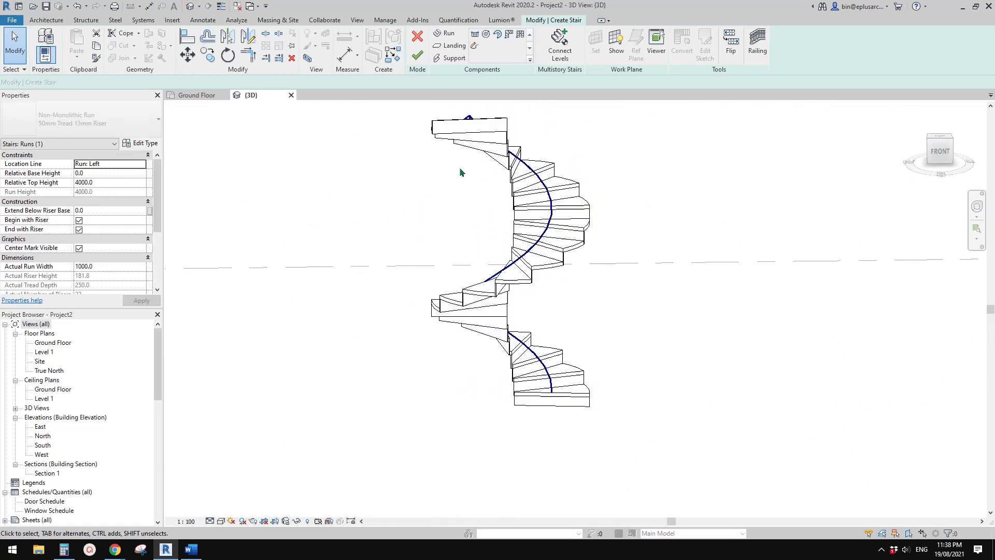
Finish the stair and temporarily hide one of its automatic railings.
click(417, 56)
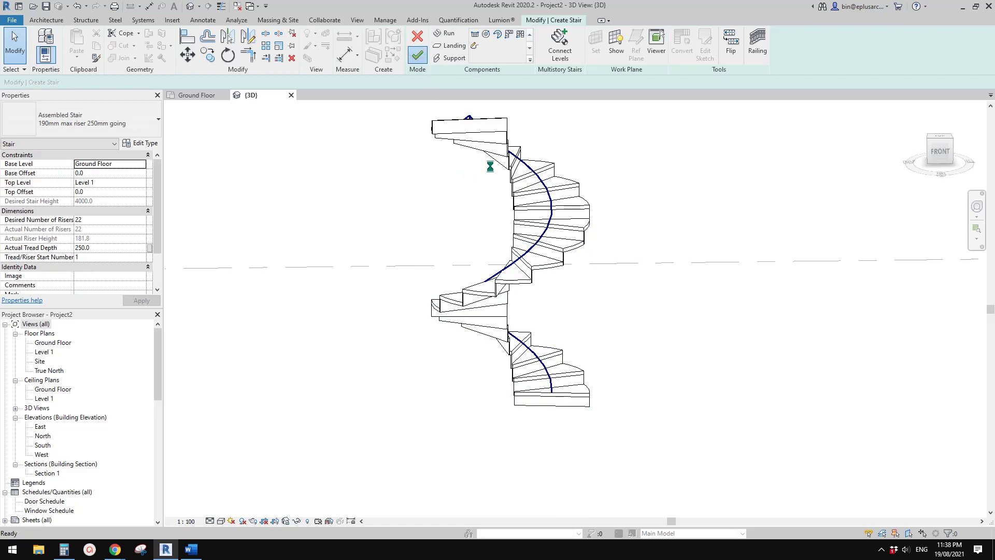
shift+middle_drag(628, 269, 531, 326)
click(555, 324)
key(h)
key(h)
Delete the railing running along the stair centre.
shift+middle_drag(534, 272, 655, 255)
scroll(561, 296, up, 1)
click(485, 199)
click(655, 255)
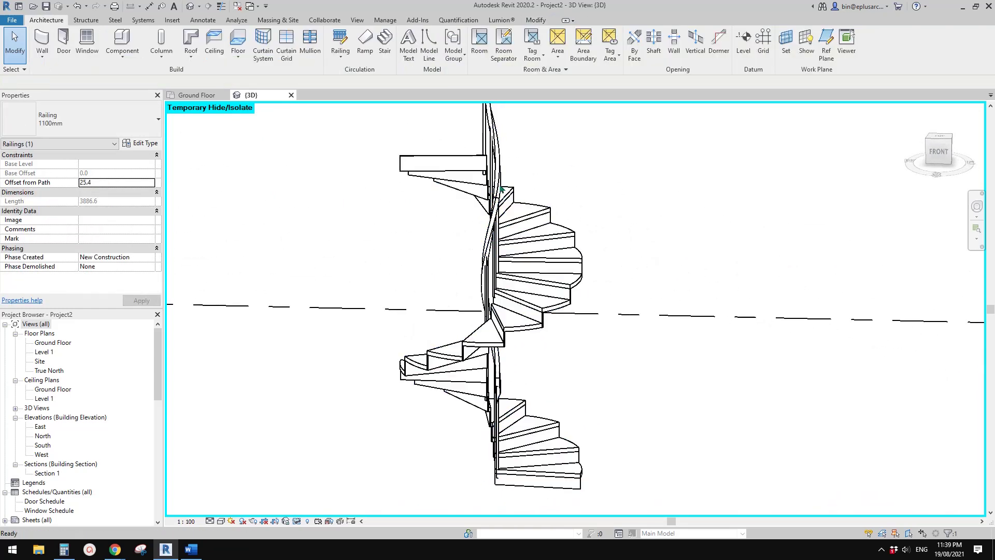
click(496, 182)
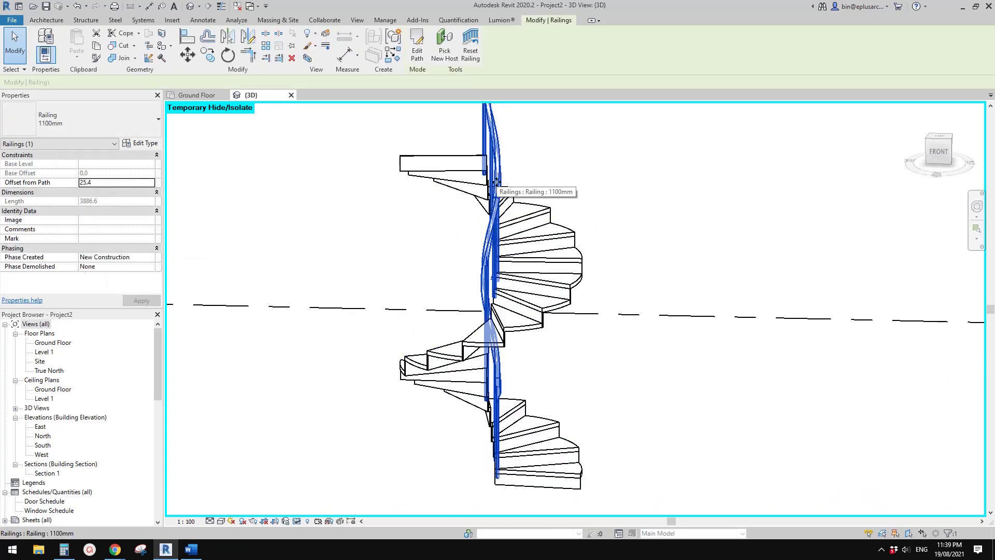
key(Delete)
Look over the railing-free stair, then return to the Ground Floor plan.
scroll(529, 243, down, 1)
shift+middle_drag(523, 266, 497, 332)
scroll(492, 333, up, 1)
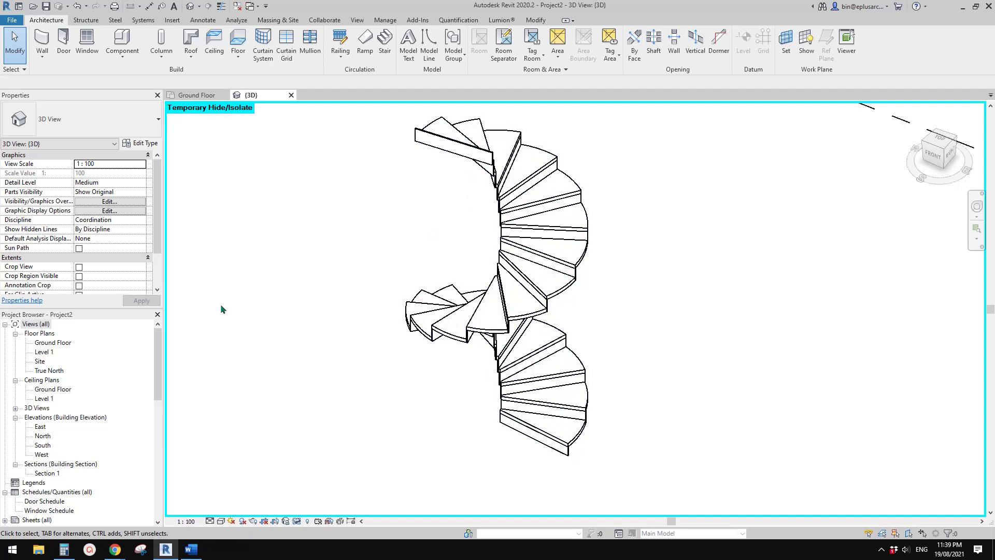
middle_drag(389, 352, 356, 354)
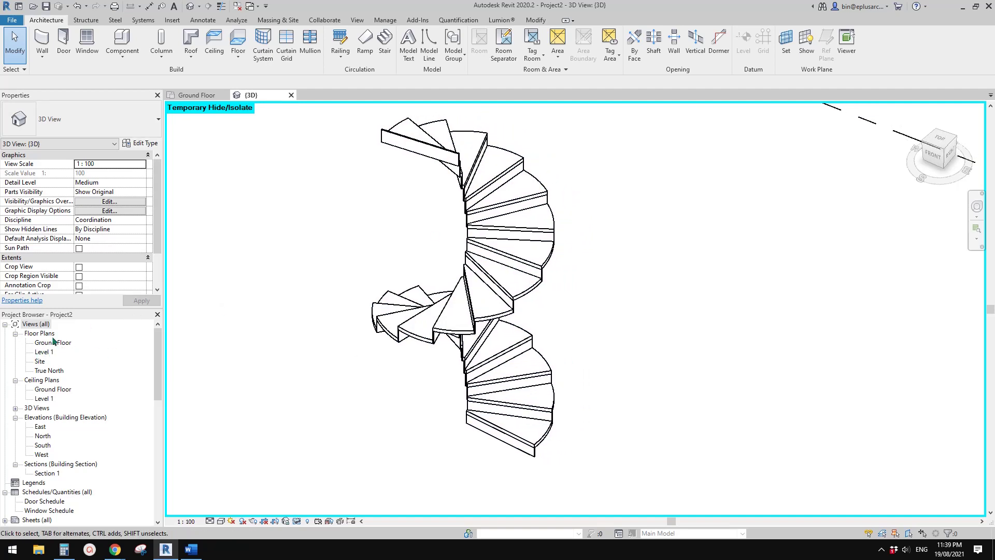
double_click(52, 343)
scroll(433, 315, up, 5)
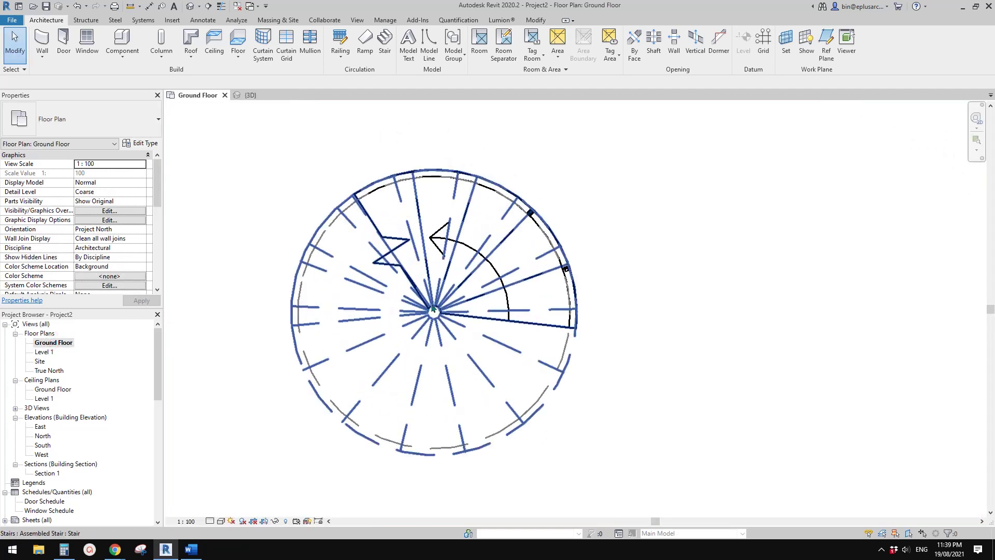
Start an in-place model in the Structural Columns category, named Structural Columns 1.
scroll(434, 315, down, 3)
click(123, 54)
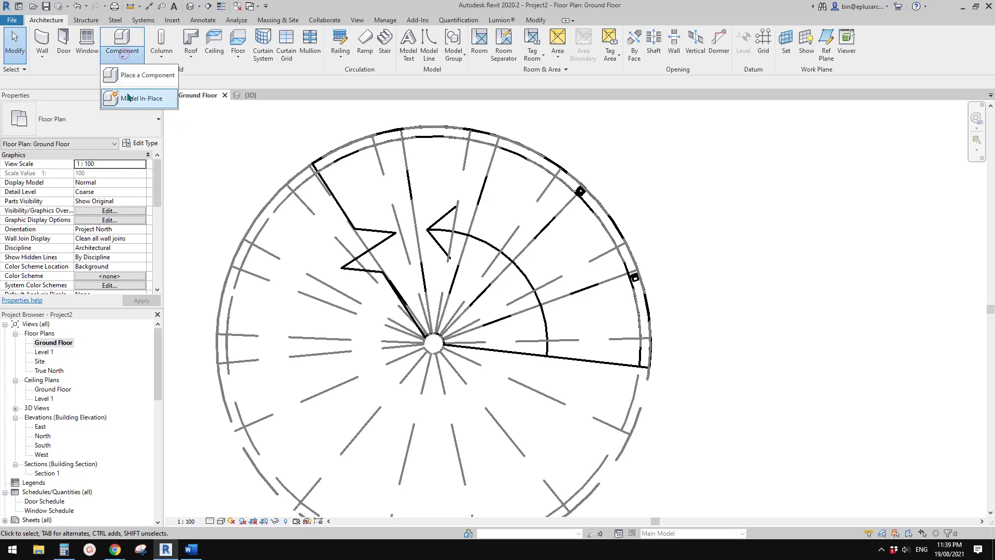
click(127, 93)
click(300, 229)
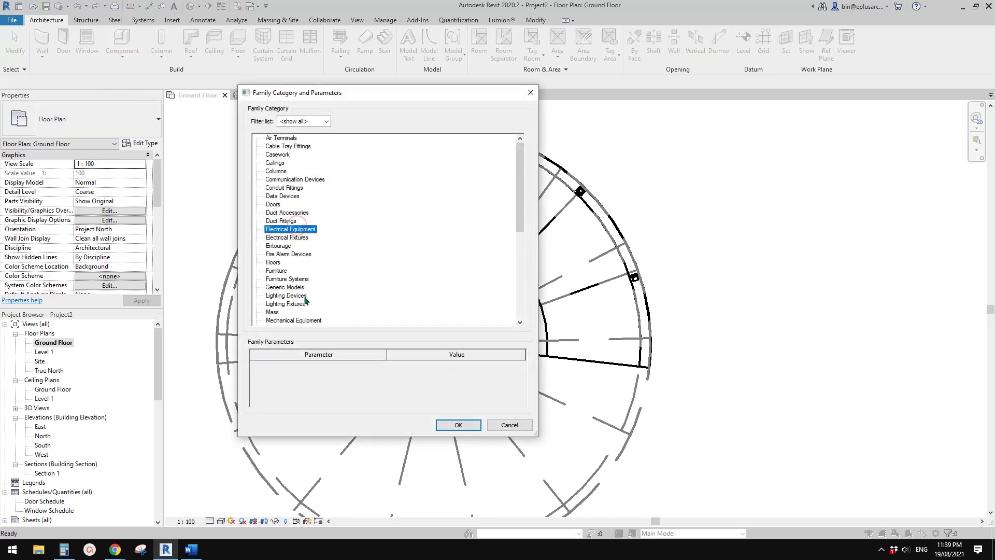
key(g)
scroll(293, 301, down, 1)
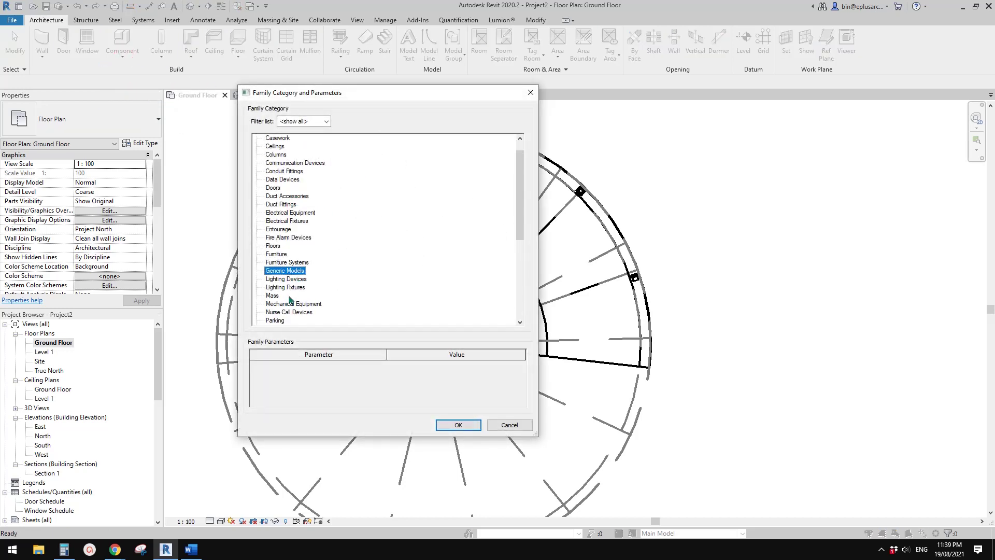
scroll(299, 256, down, 4)
scroll(277, 292, down, 3)
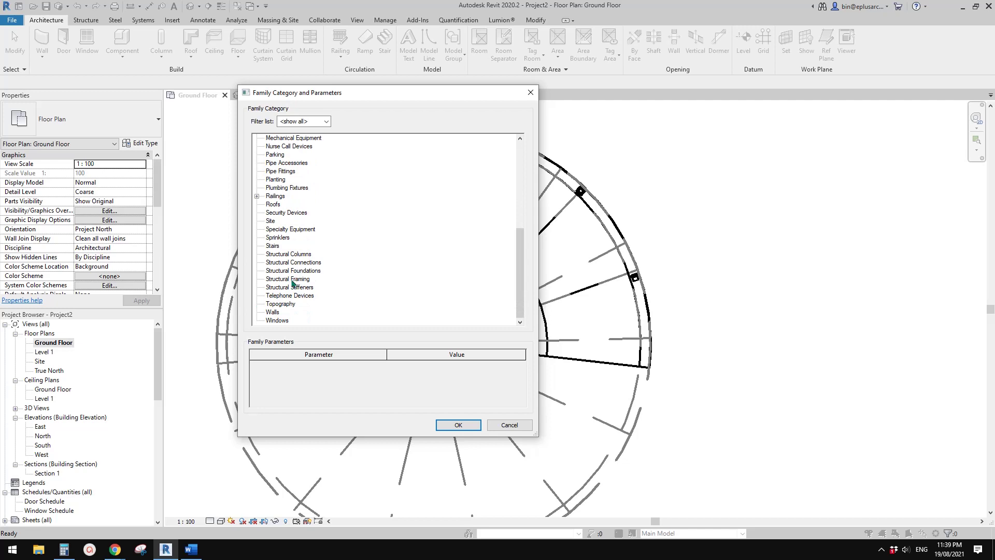
click(300, 254)
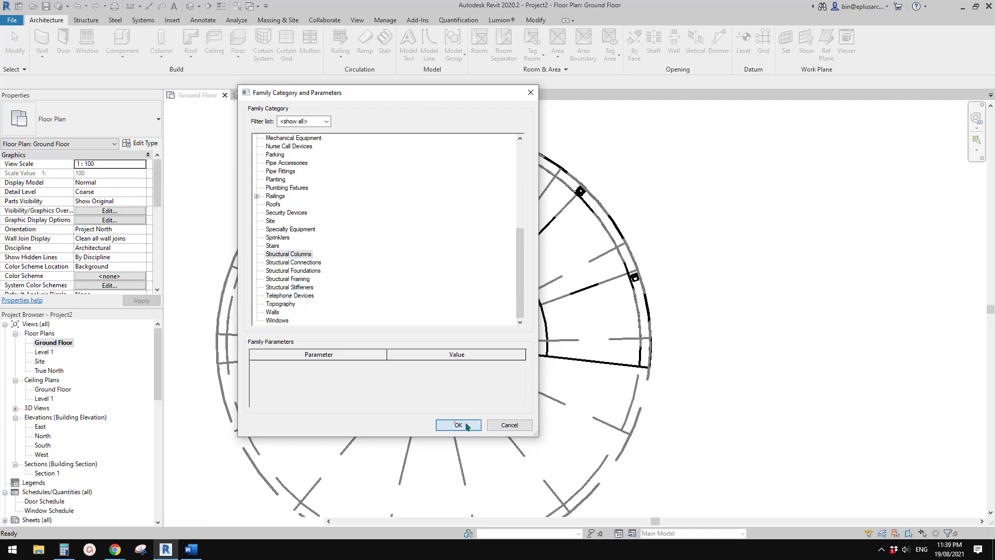
click(455, 423)
click(406, 251)
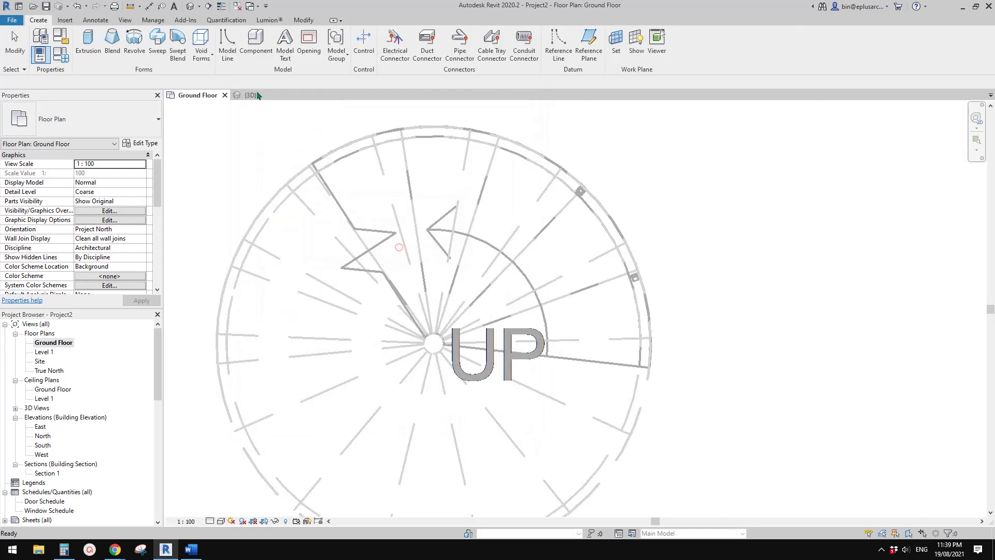
Extrude a radius-50 circle at the stair centre to 4000 and finish the column.
click(89, 44)
click(423, 34)
scroll(443, 363, up, 5)
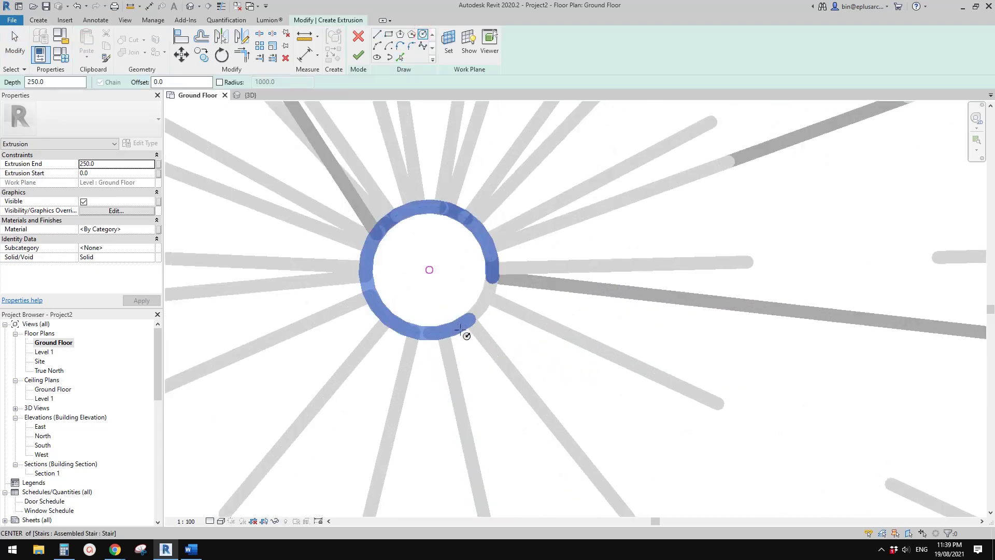
click(461, 326)
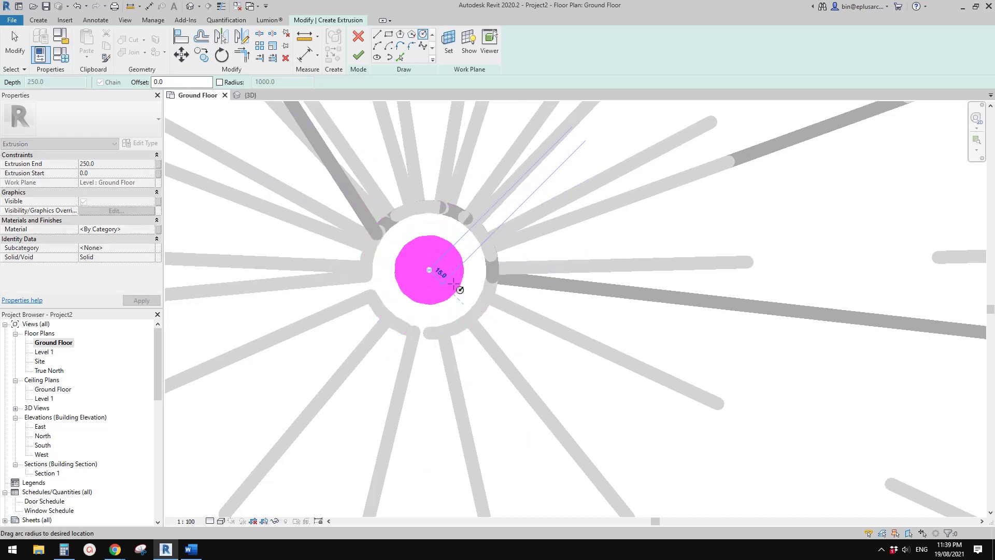
click(491, 268)
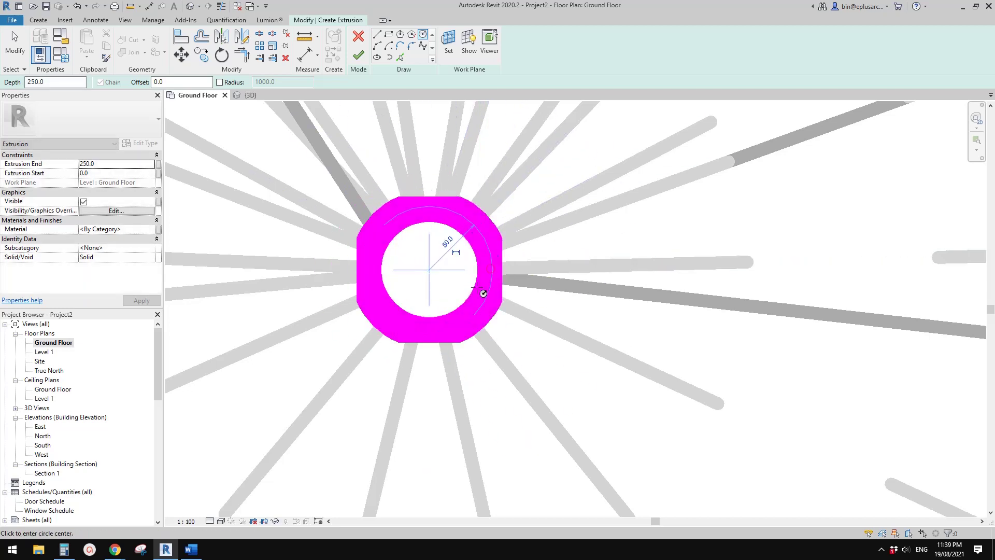
click(117, 164)
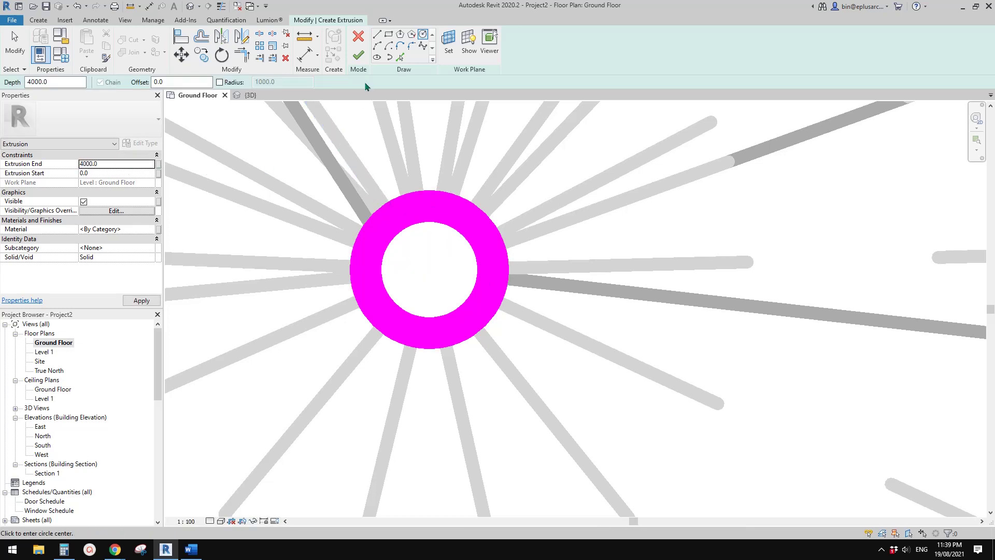
click(359, 56)
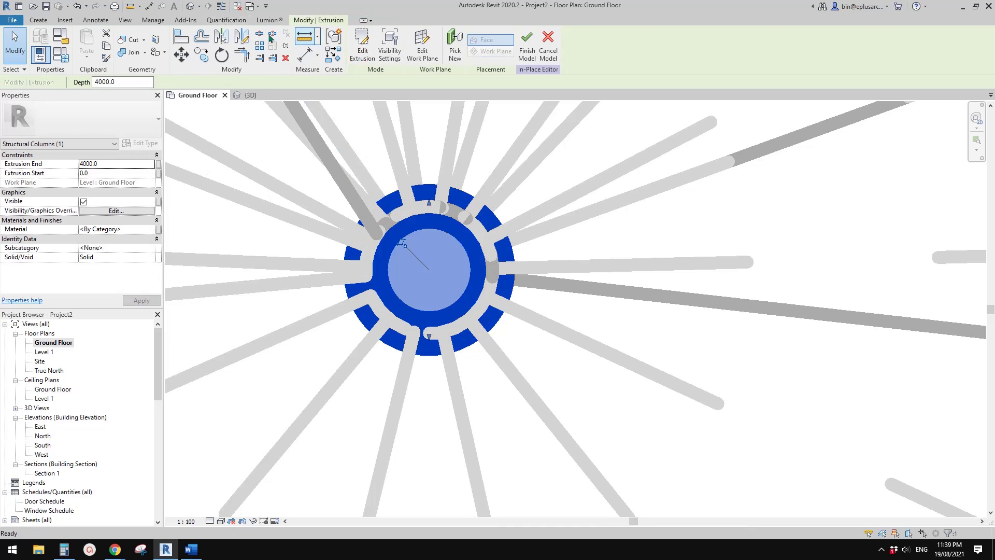
click(527, 48)
click(190, 7)
Drag the central column's top handle up to the upper level.
shift+middle_drag(476, 202, 442, 186)
click(459, 200)
scroll(469, 210, down, 1)
drag(430, 186, 430, 114)
scroll(445, 177, down, 1)
middle_drag(446, 178, 440, 218)
mouse_move(426, 161)
mouse_down()
mouse_move(431, 169)
mouse_move(431, 151)
mouse_up()
scroll(452, 207, up, 1)
shift+middle_drag(454, 223, 390, 353)
click(528, 250)
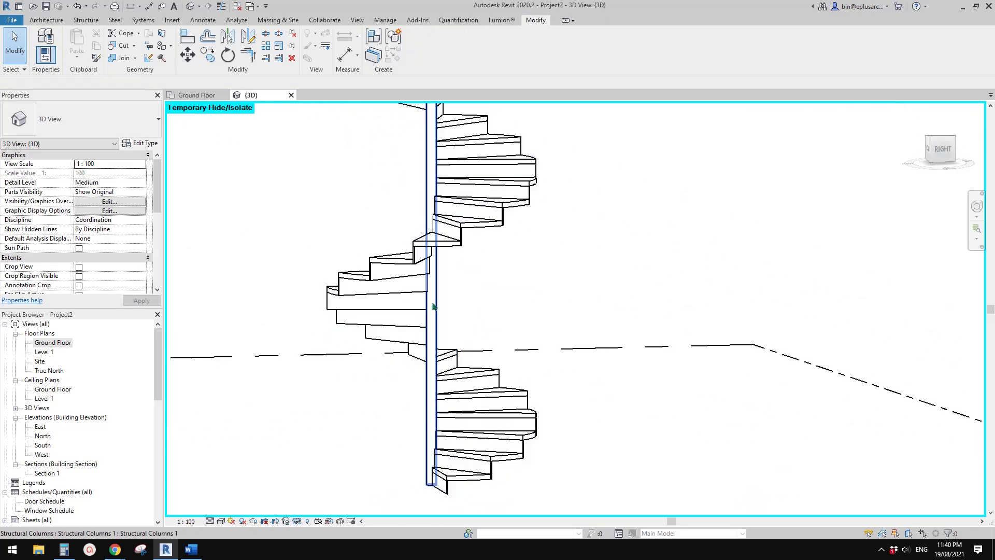
Inspect the stair around the column and compare it with the Word reference photo.
click(434, 303)
shift+middle_drag(434, 303, 487, 347)
click(450, 297)
click(485, 376)
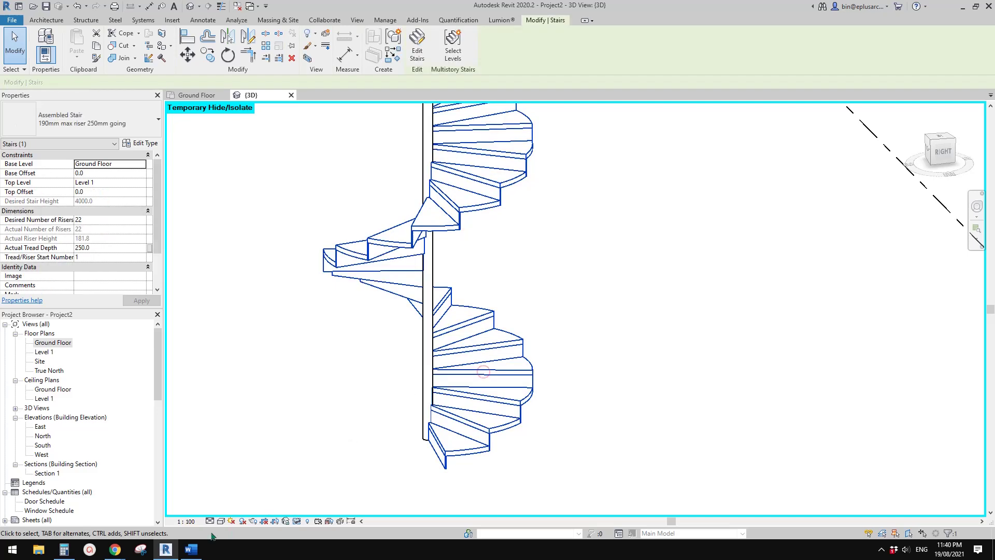
click(191, 549)
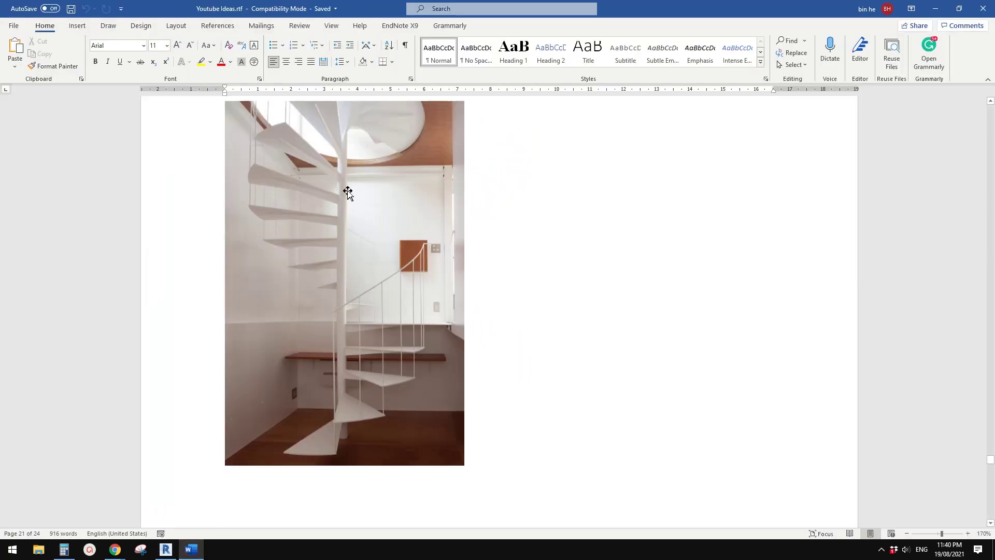
click(166, 549)
click(524, 413)
scroll(507, 413, up, 3)
click(505, 413)
shift+middle_drag(505, 413, 513, 393)
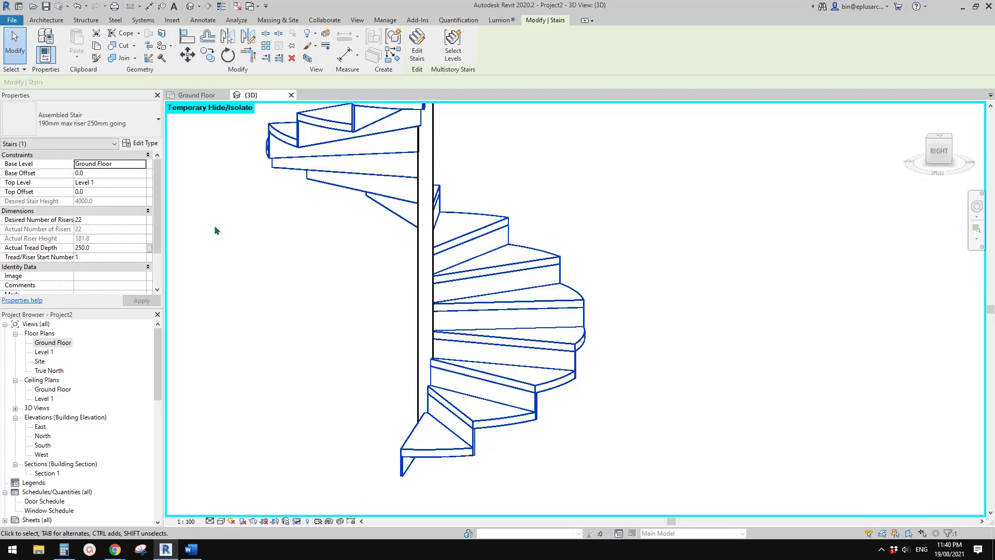
In the stair's Non-Monolithic Run type, switch off risers and set Tread Thickness to 10.
click(141, 143)
drag(571, 145, 413, 122)
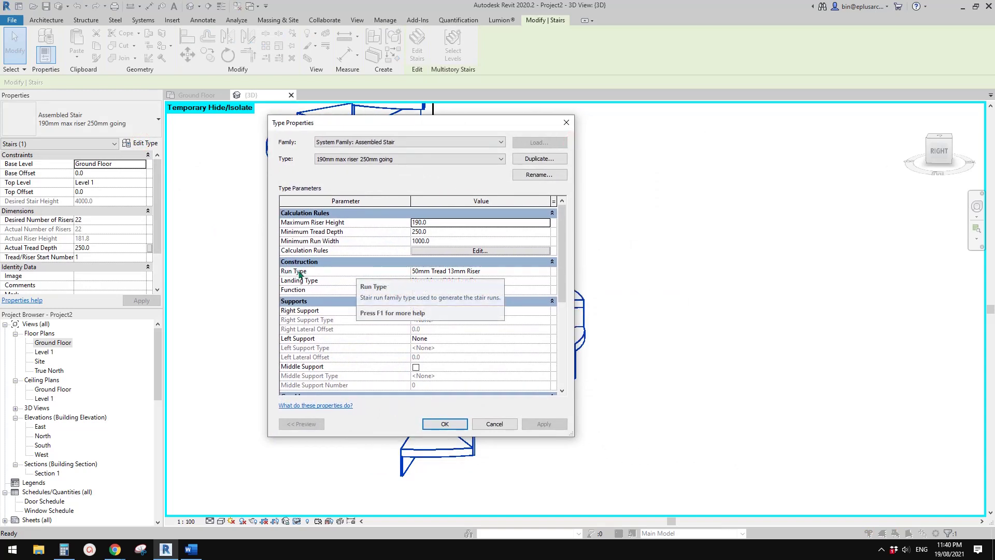
click(547, 273)
click(547, 271)
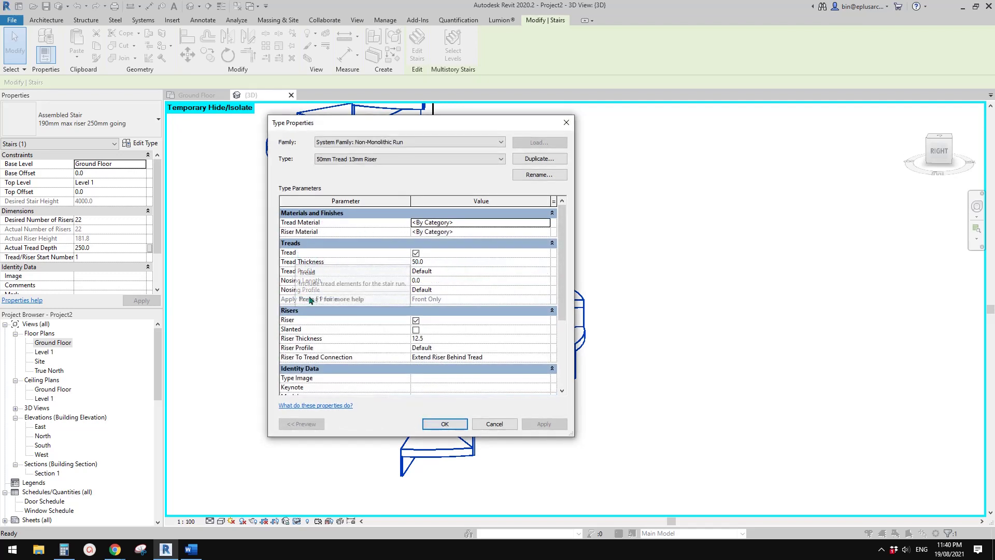
click(416, 321)
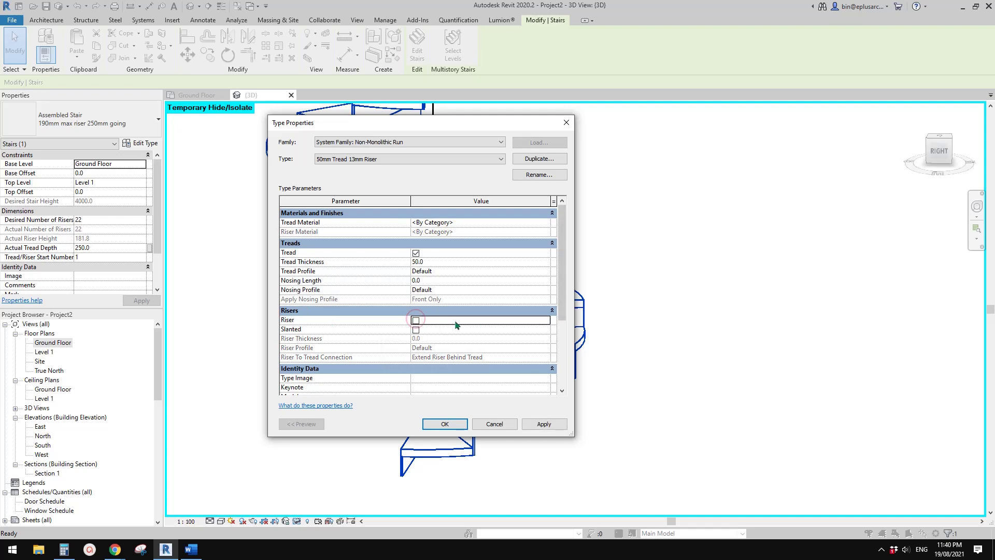
drag(434, 129, 666, 130)
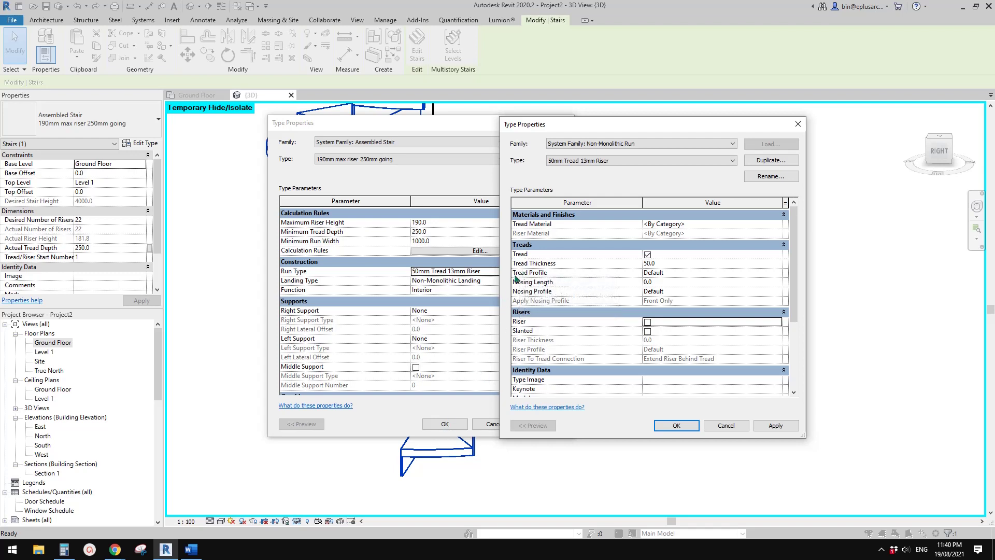
click(649, 263)
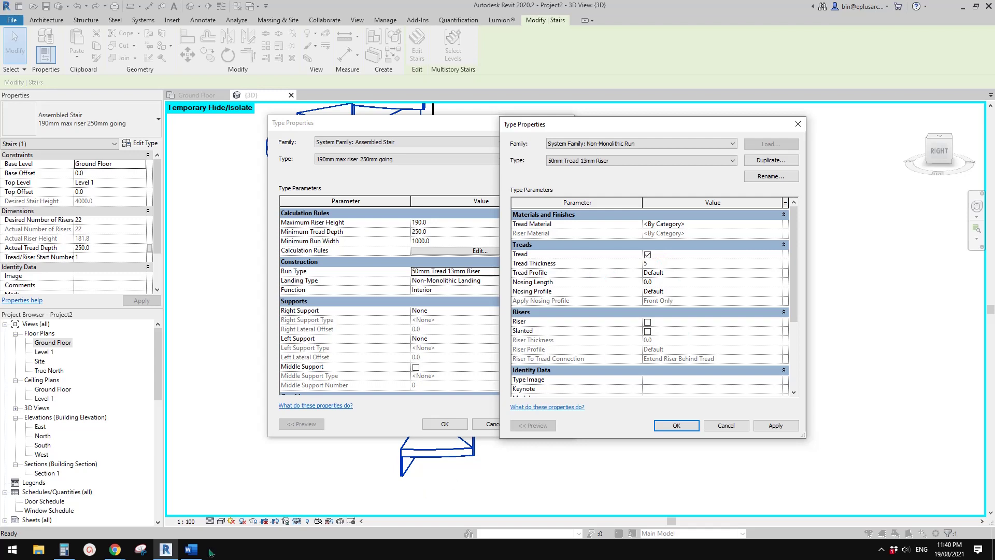
click(191, 549)
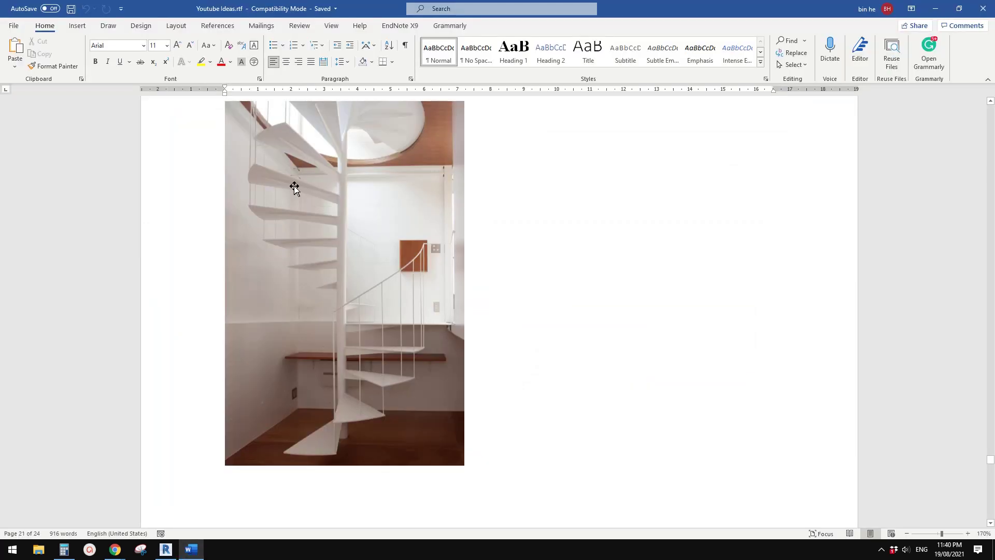
click(166, 549)
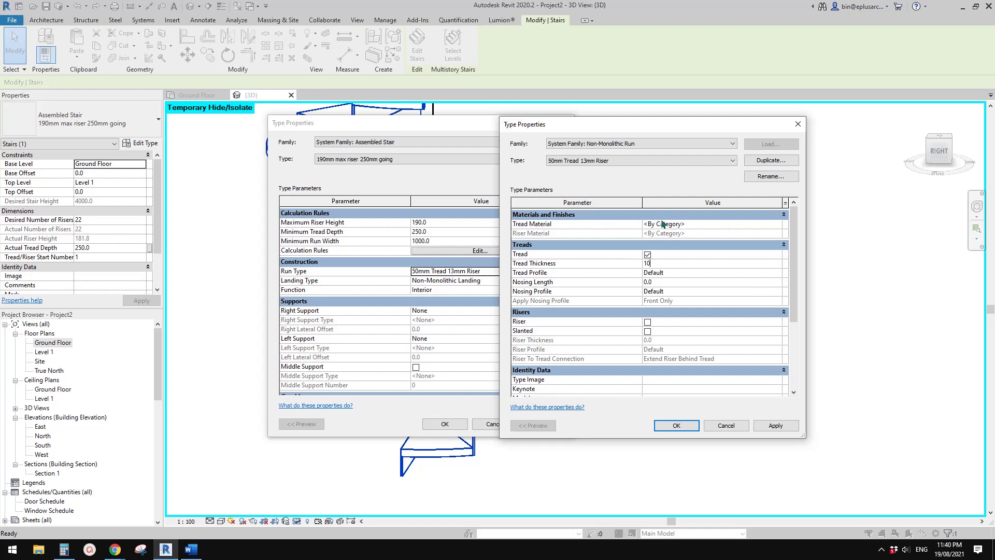
Apply the riserless 10-thick treads, inspect them in 3D, then view the Word photo.
click(683, 425)
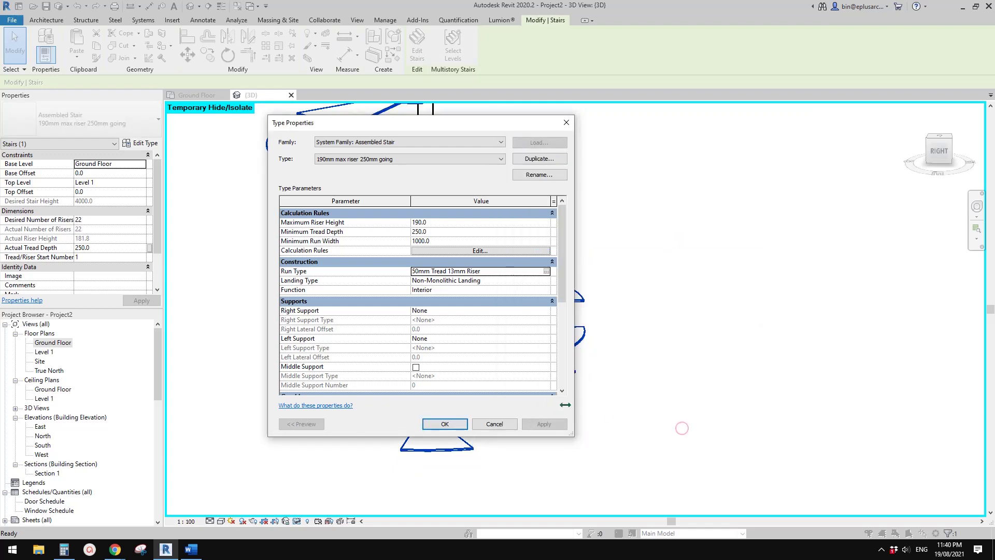
click(445, 423)
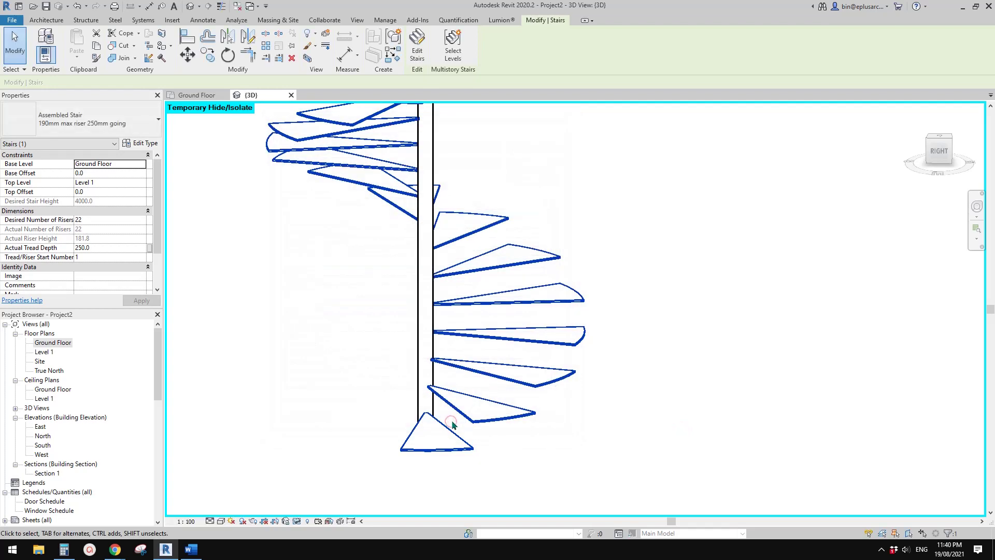
click(600, 394)
shift+middle_drag(604, 393, 468, 417)
scroll(418, 282, up, 2)
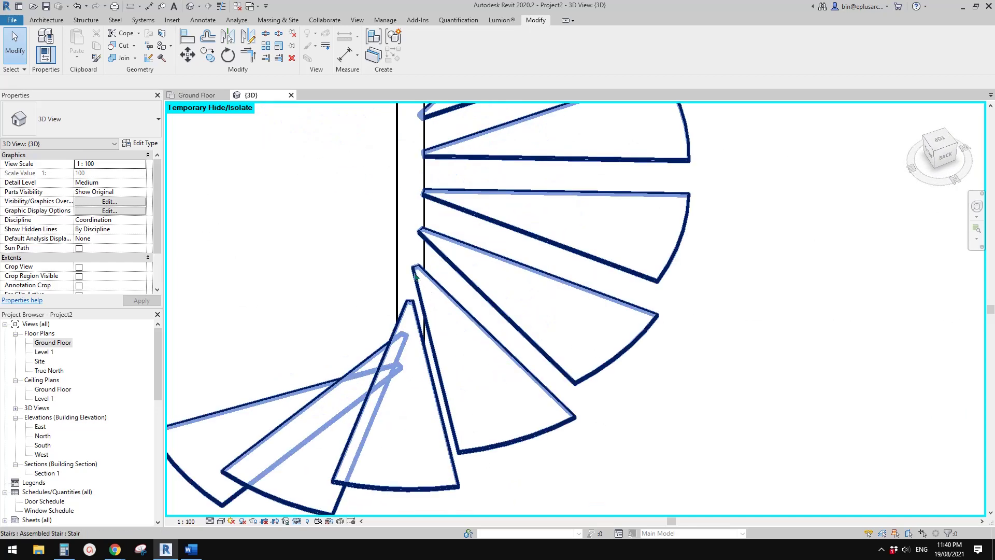
shift+middle_drag(416, 281, 468, 226)
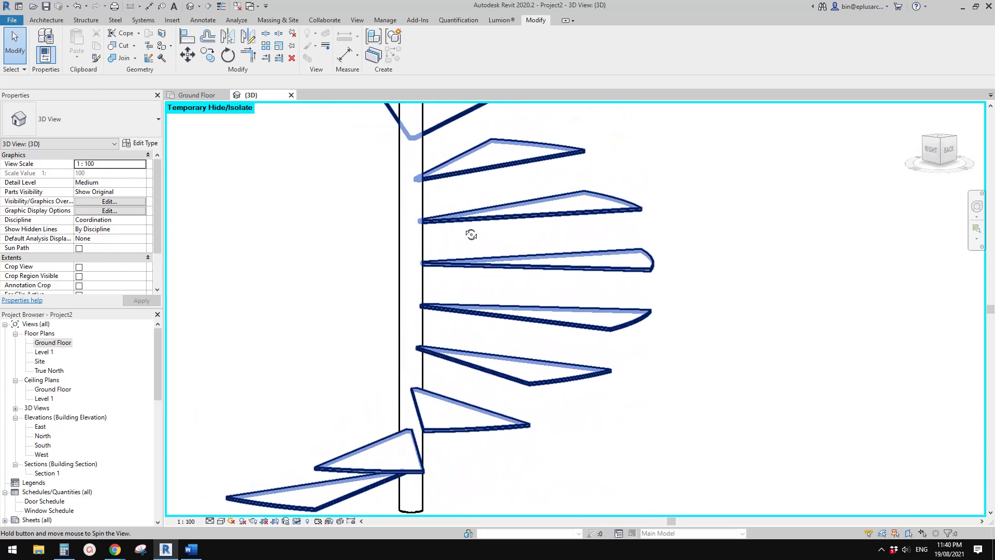
click(191, 549)
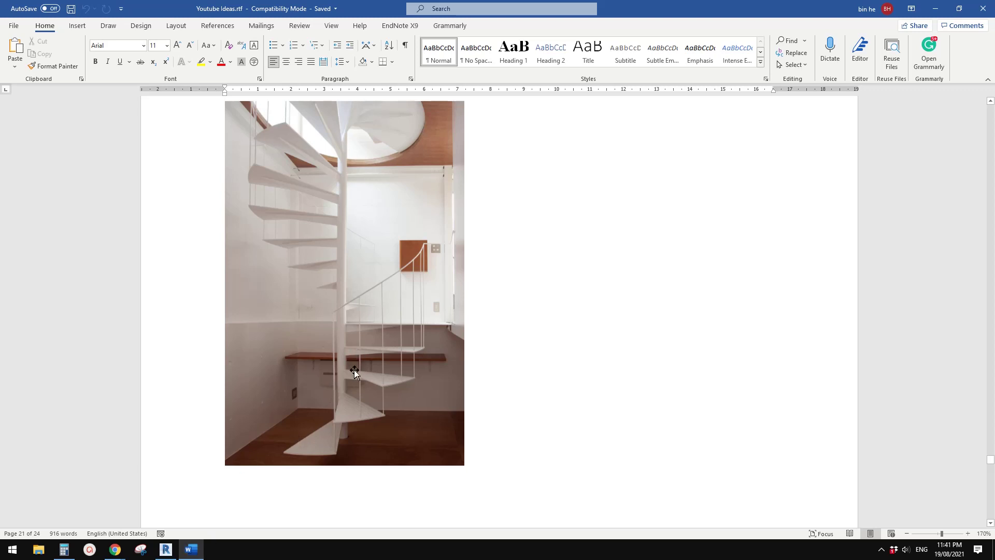
scroll(368, 405, down, 1)
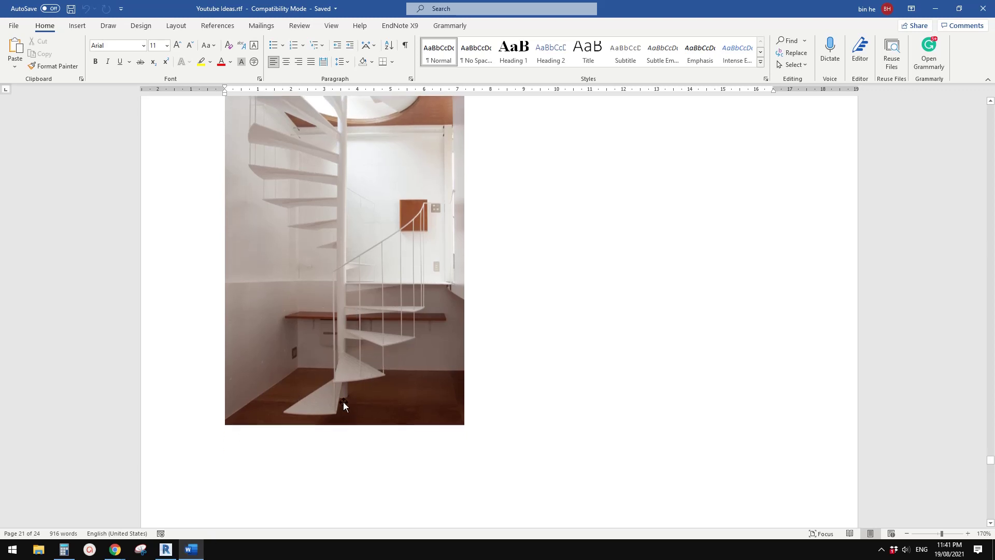
click(166, 549)
shift+middle_drag(282, 477, 347, 421)
click(193, 550)
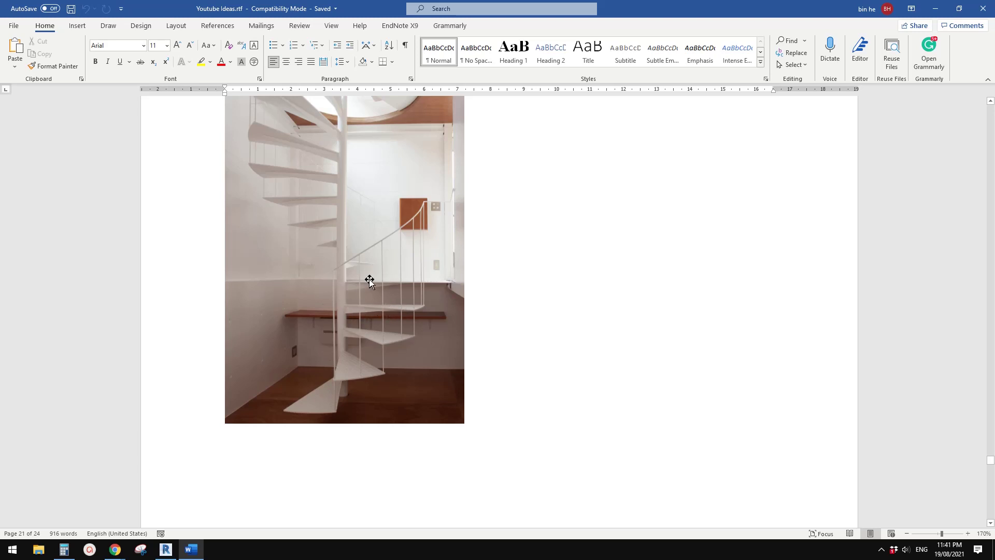
Back in Revit, review the spiral stair's type properties and orbit the thin-treaded stair.
click(166, 549)
scroll(440, 355, up, 3)
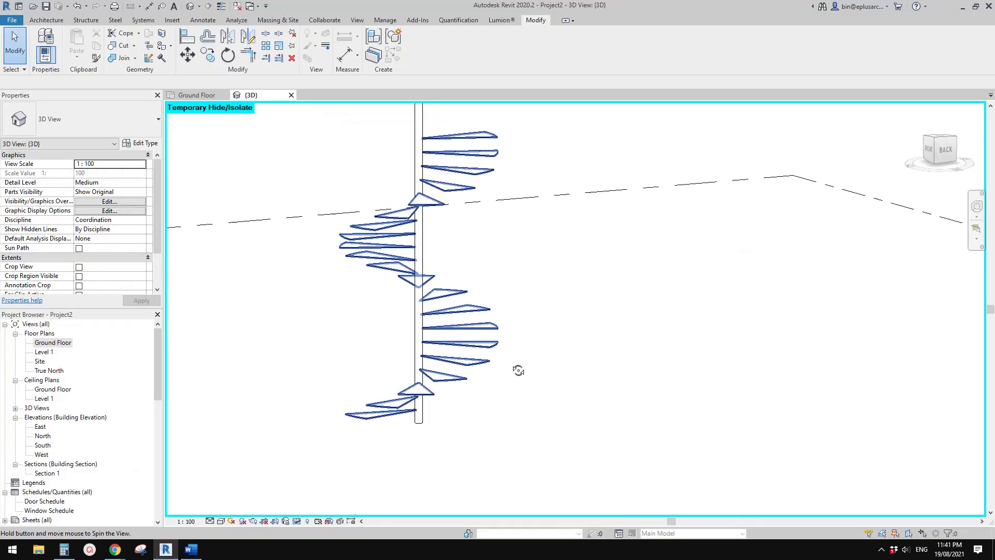
click(465, 338)
shift+middle_drag(460, 339, 411, 370)
click(140, 143)
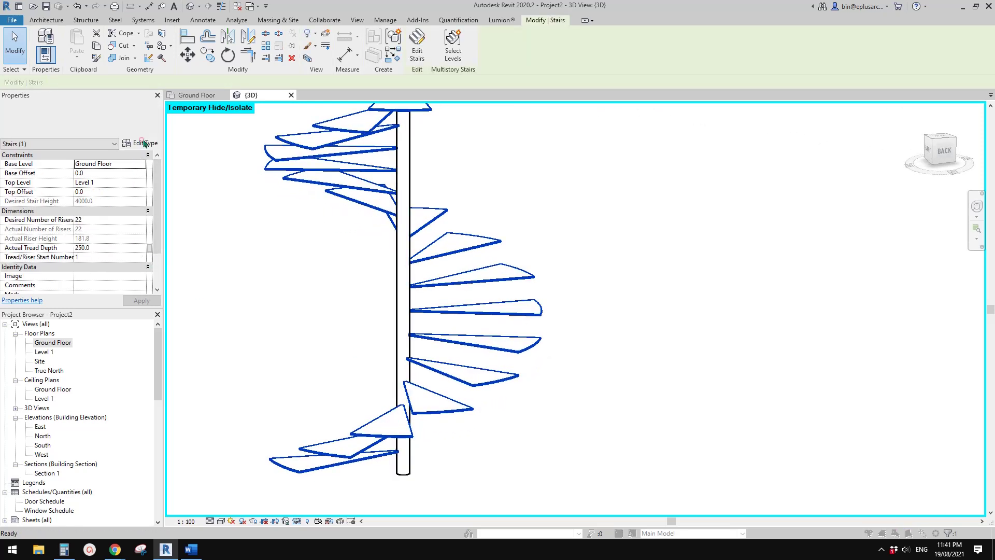
scroll(775, 287, down, 2)
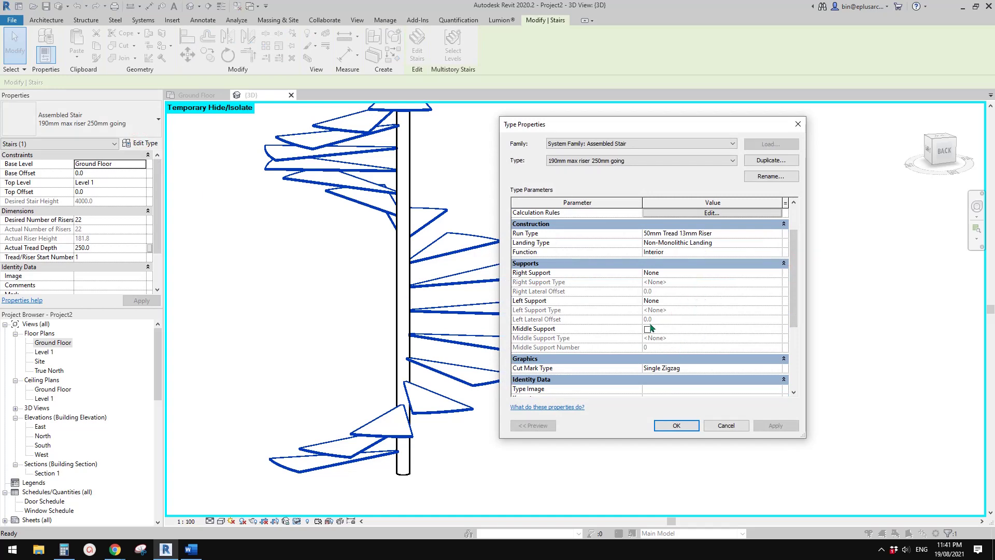
click(676, 428)
scroll(399, 381, down, 1)
shift+middle_drag(398, 374, 489, 403)
key(Escape)
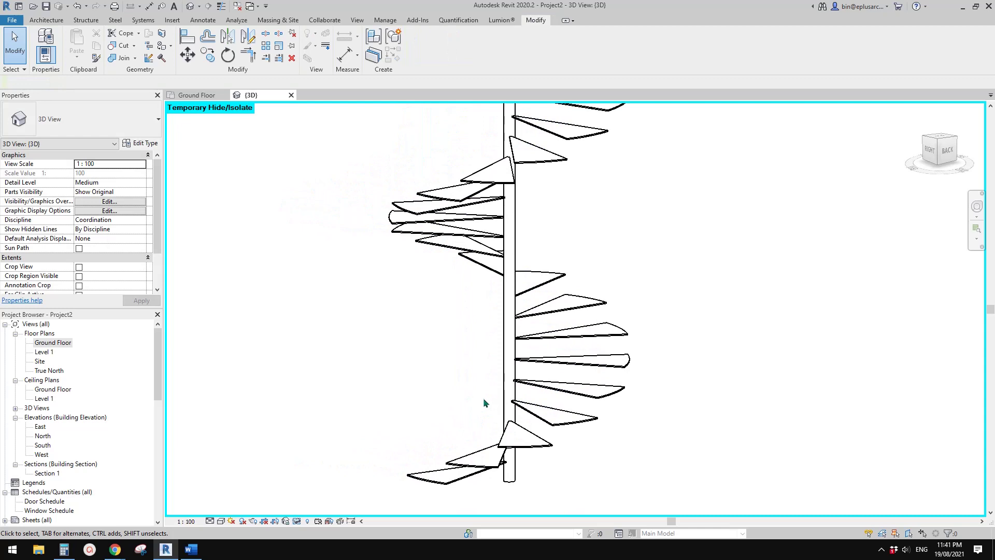
Create a new family from the 'Metric Generic Model face based.rft' template.
click(12, 20)
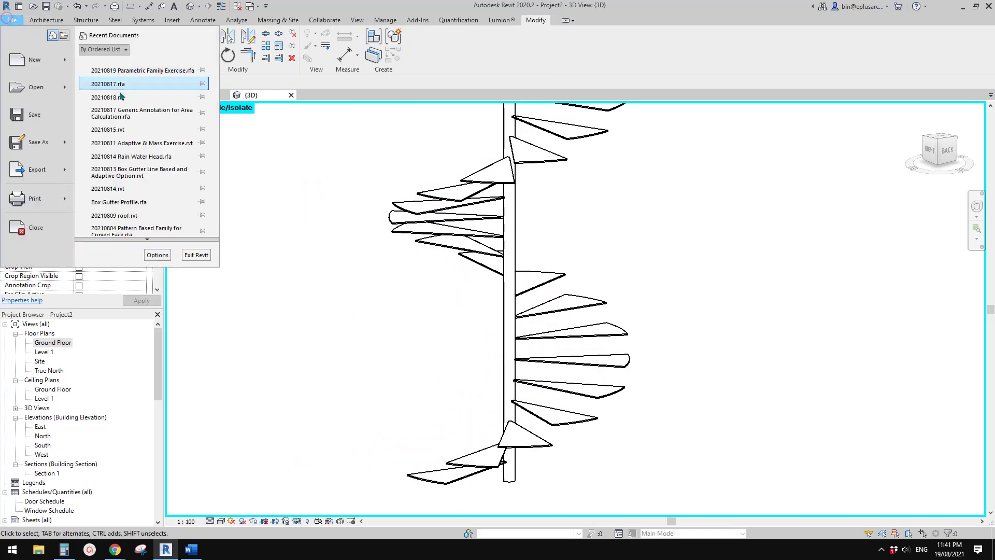
click(64, 61)
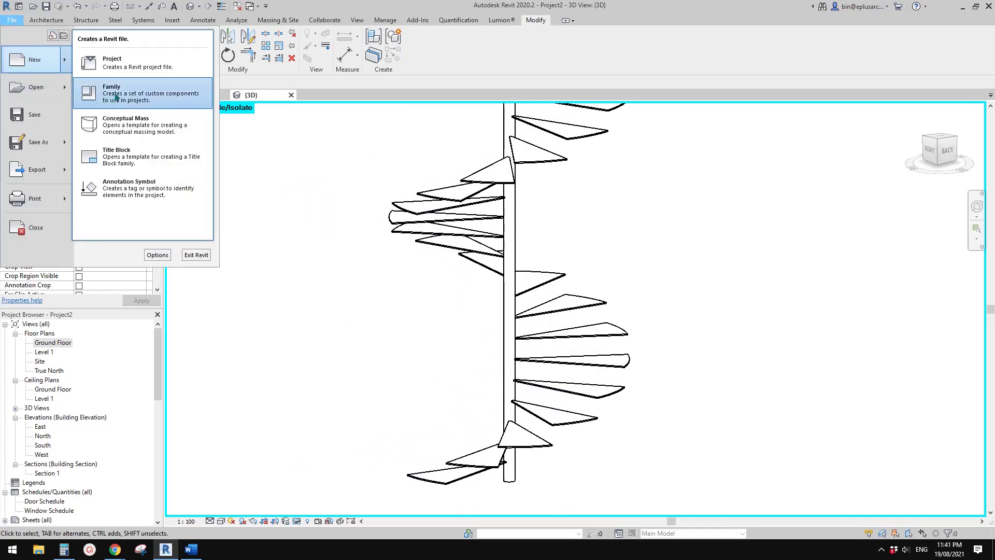
click(125, 97)
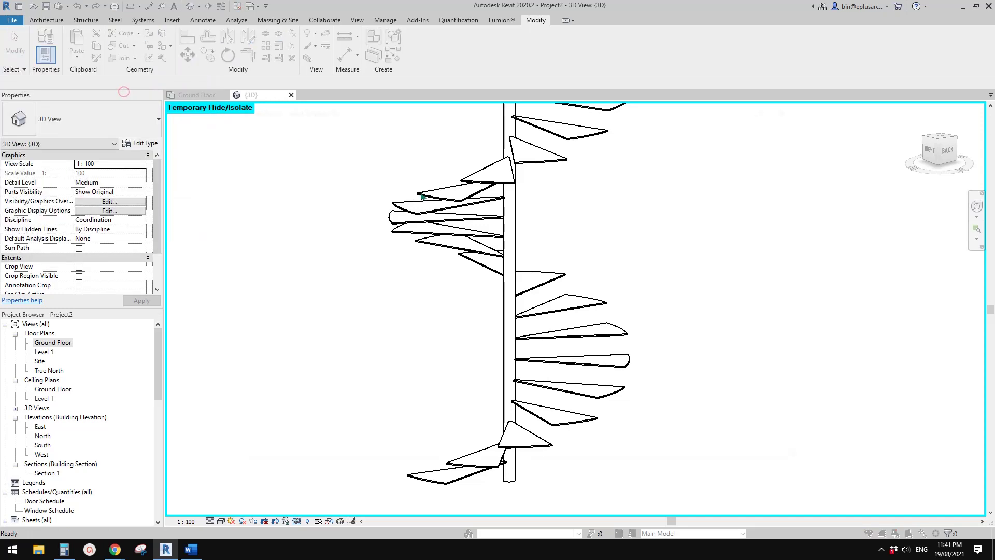
drag(711, 218, 711, 265)
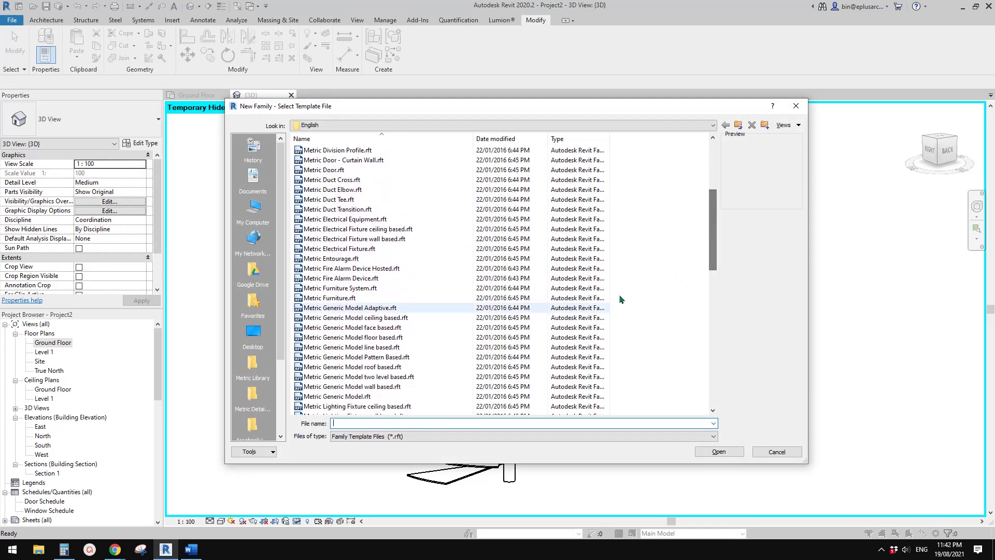
click(361, 326)
click(719, 452)
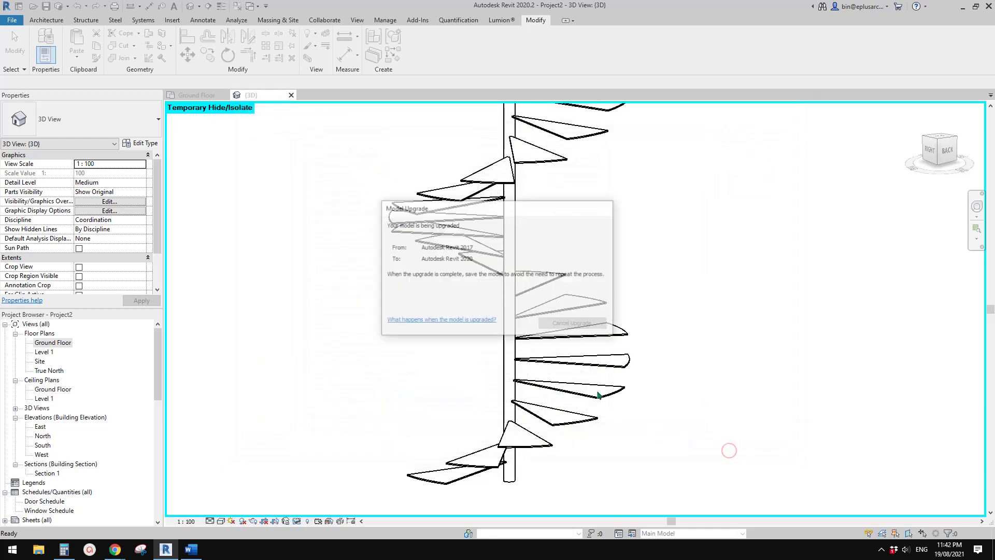
middle_drag(597, 351, 472, 359)
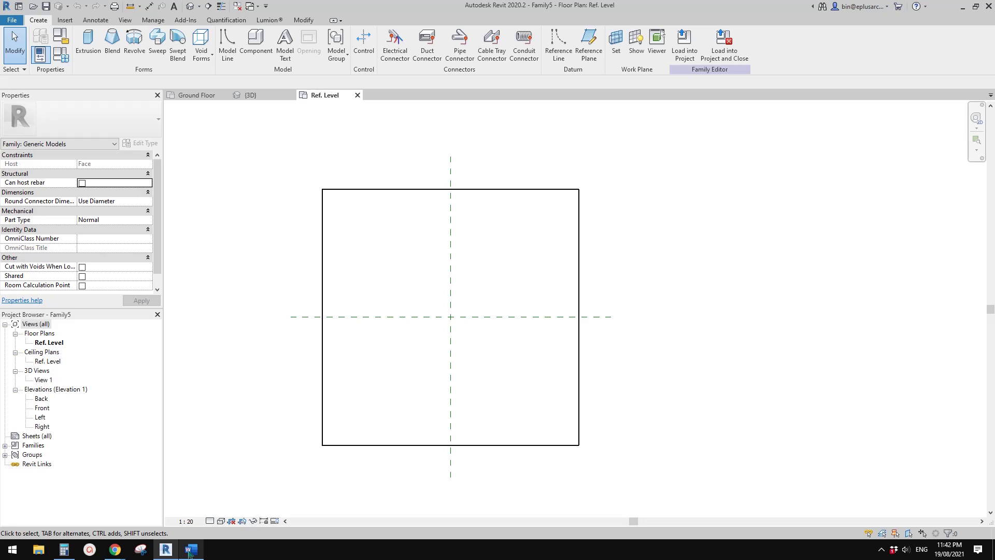
Check the Word reference photo, then open Family5's Left elevation.
click(188, 550)
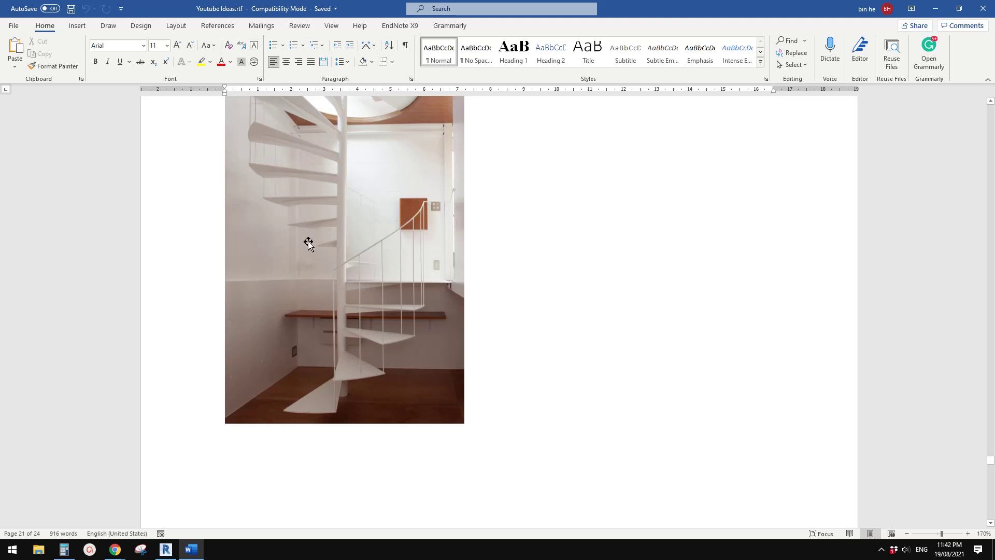
click(166, 549)
scroll(448, 313, up, 2)
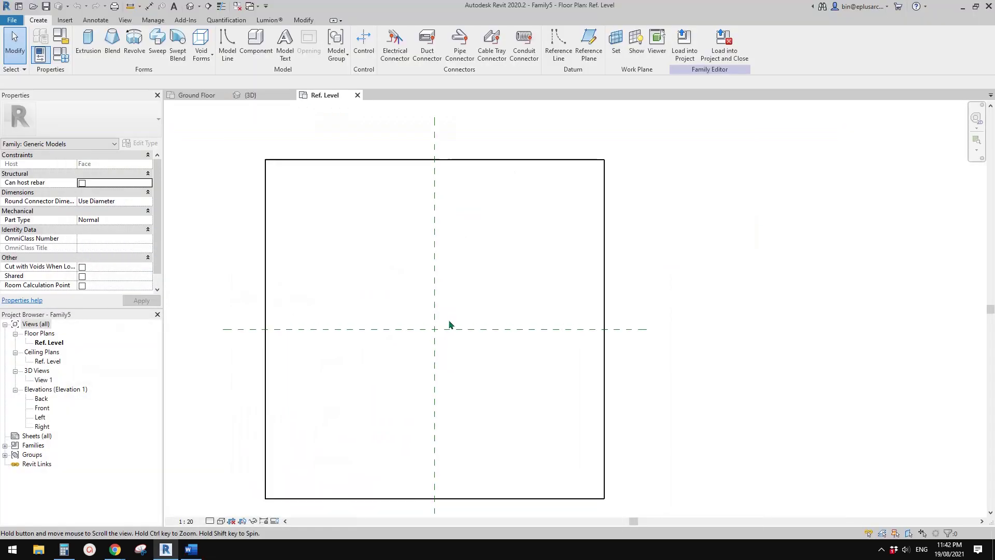
scroll(451, 321, down, 1)
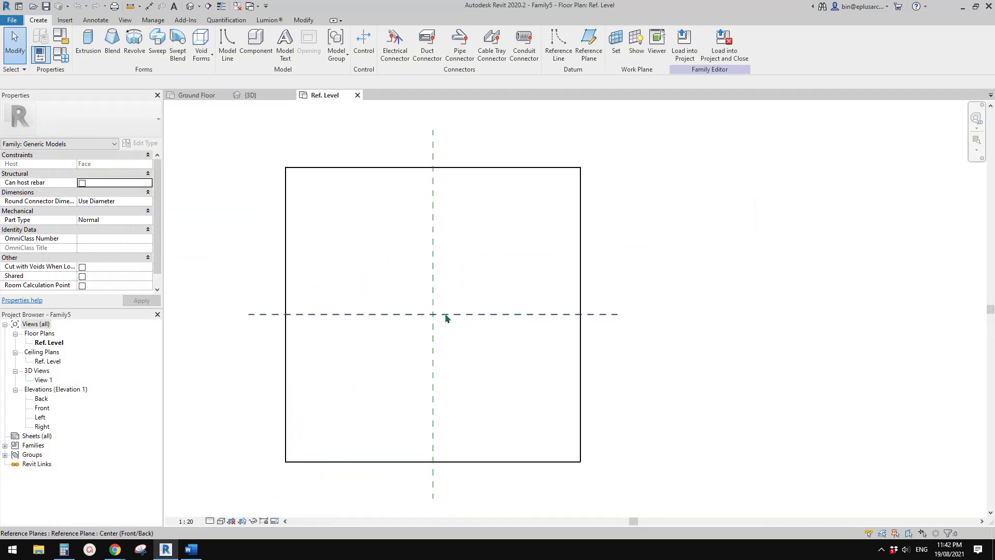
double_click(40, 418)
scroll(531, 409, up, 3)
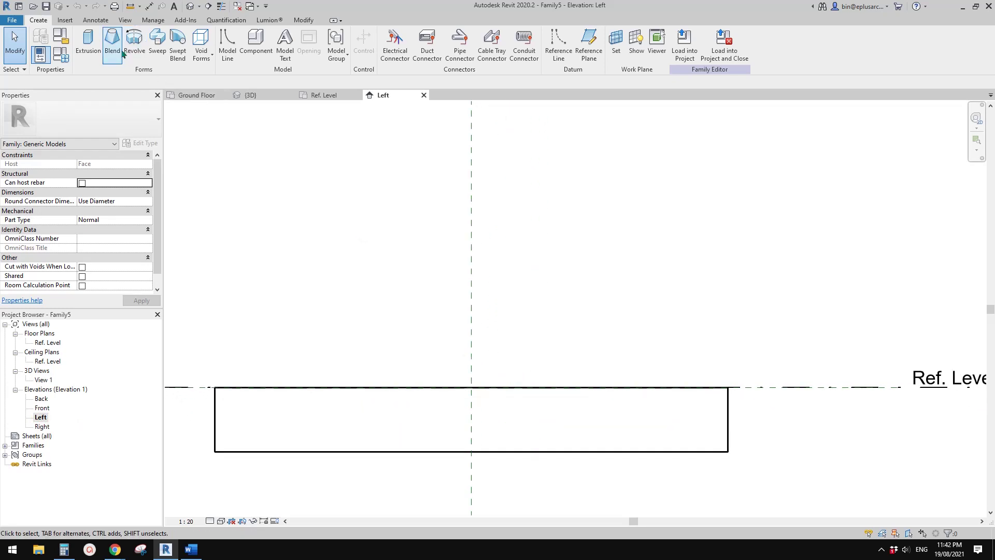
Sketch a closed 700-long tapered tread profile from the centre plane and finish the extrusion.
click(88, 43)
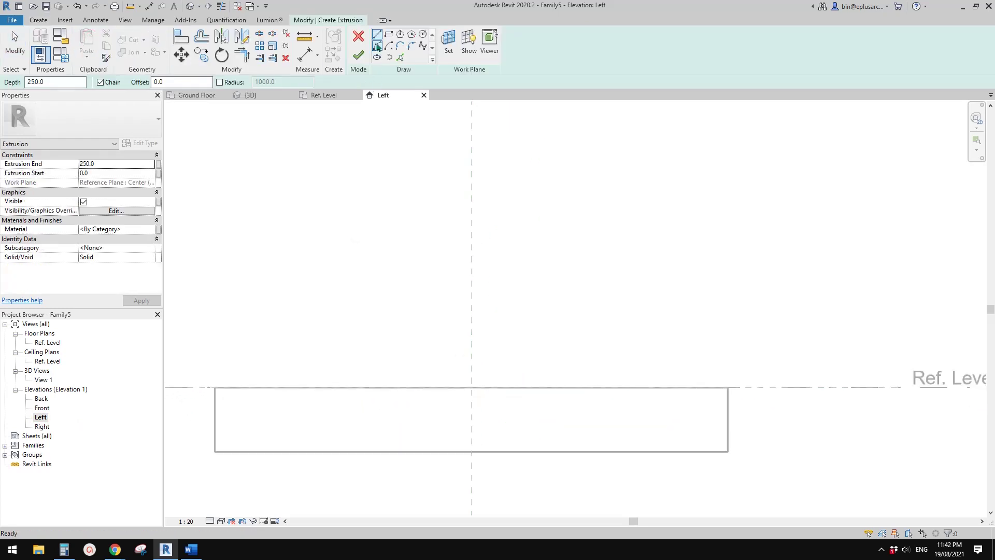
scroll(460, 376, up, 1)
click(417, 371)
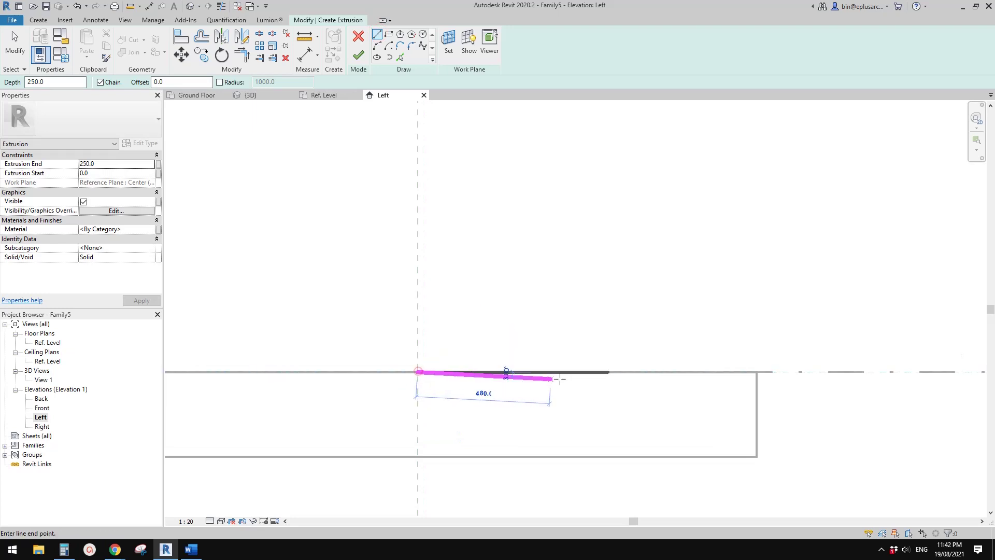
click(612, 372)
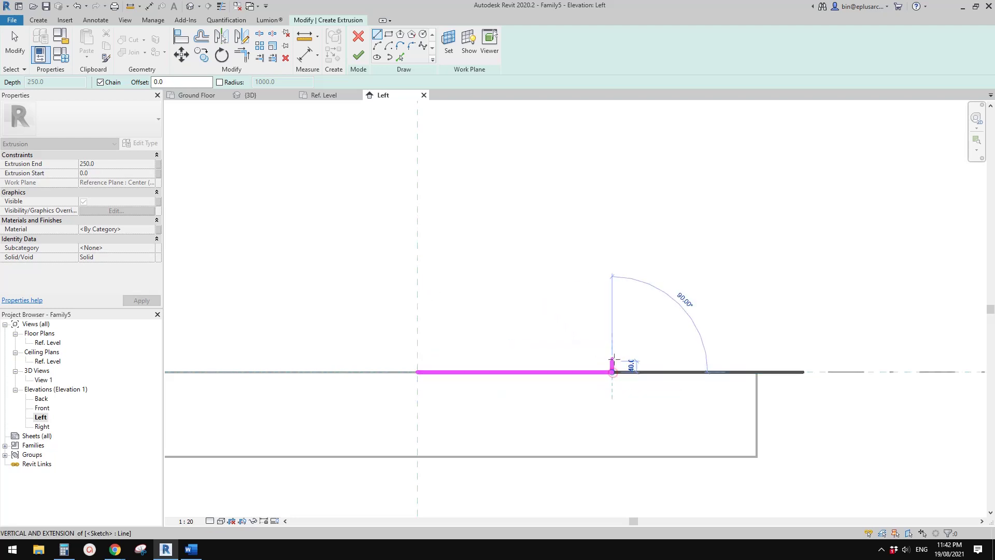
scroll(613, 357, up, 2)
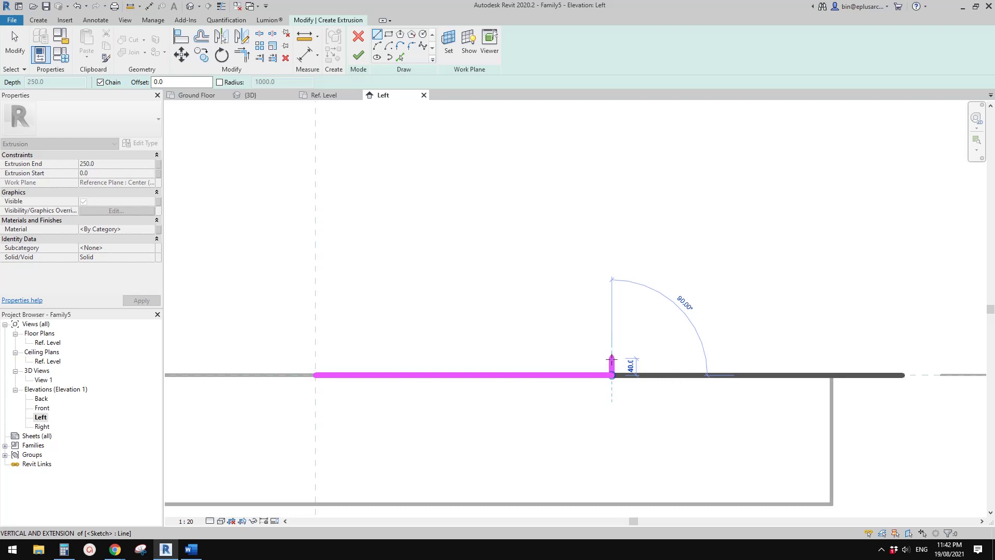
click(612, 358)
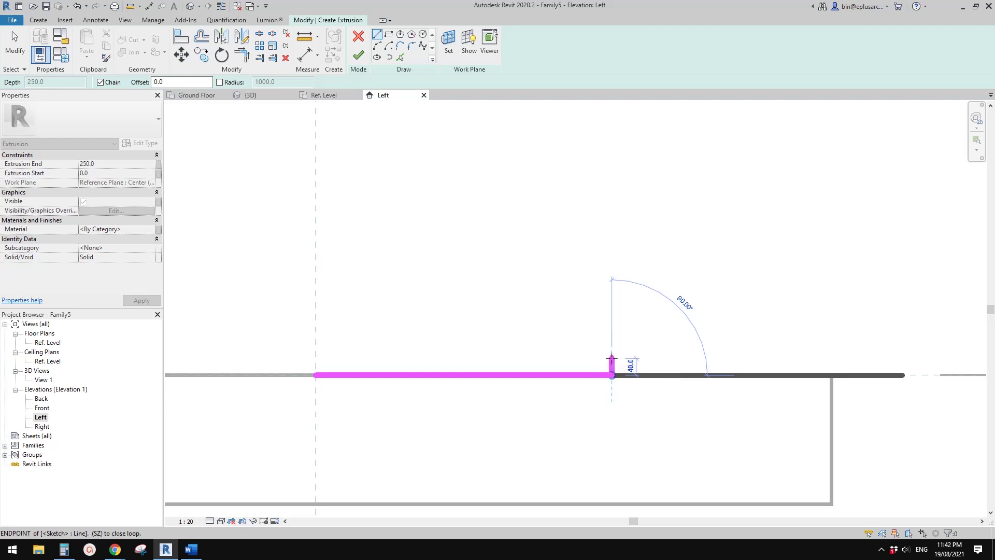
click(315, 331)
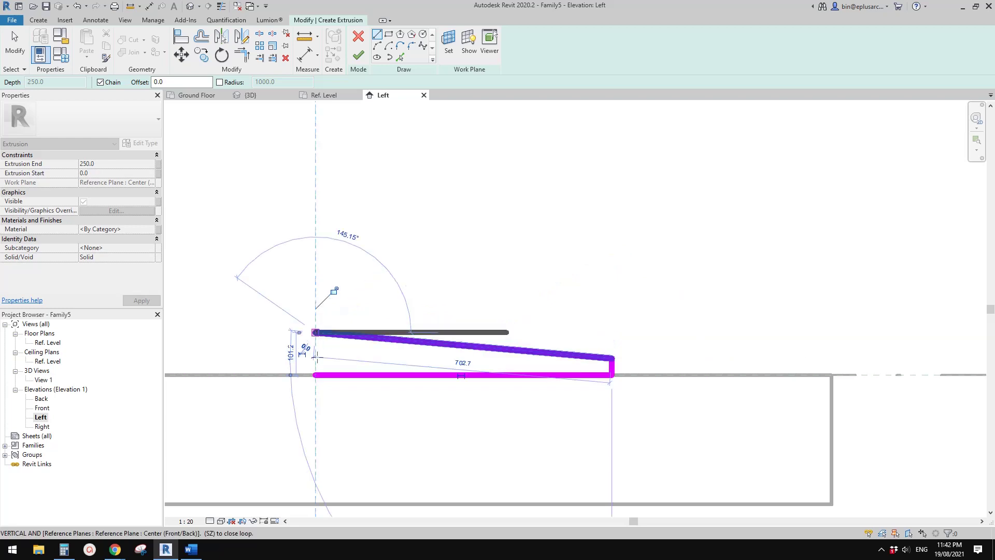
click(315, 374)
key(Escape)
key(Escape)
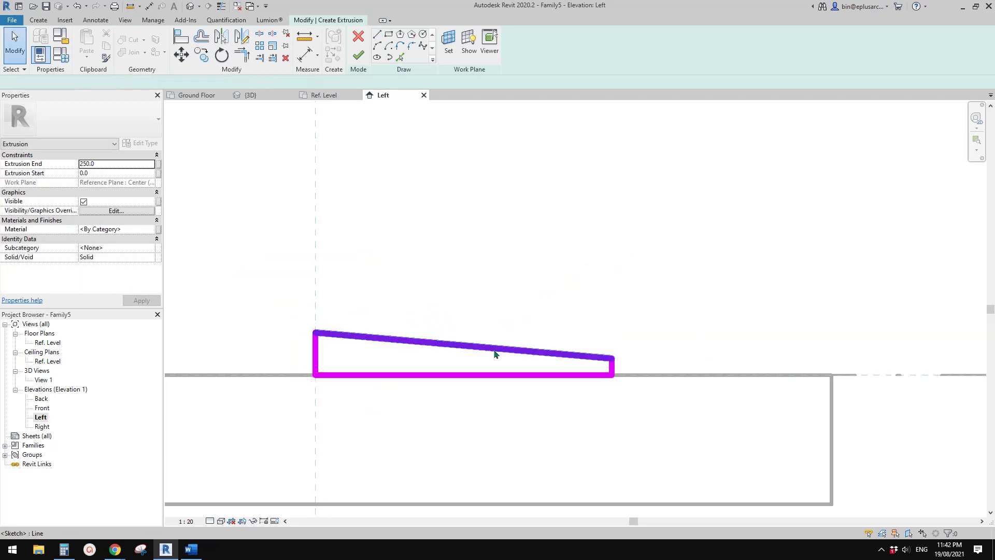
click(496, 347)
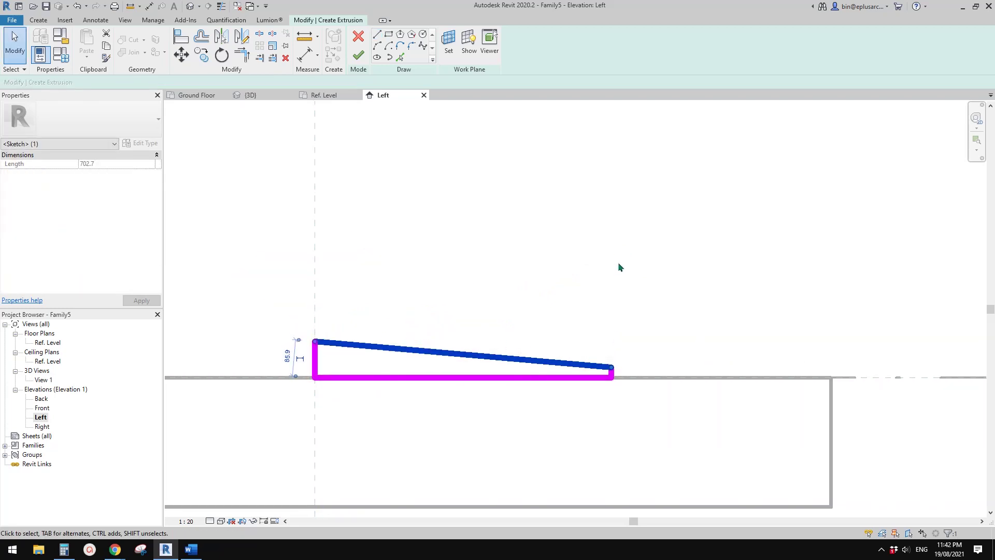
click(602, 293)
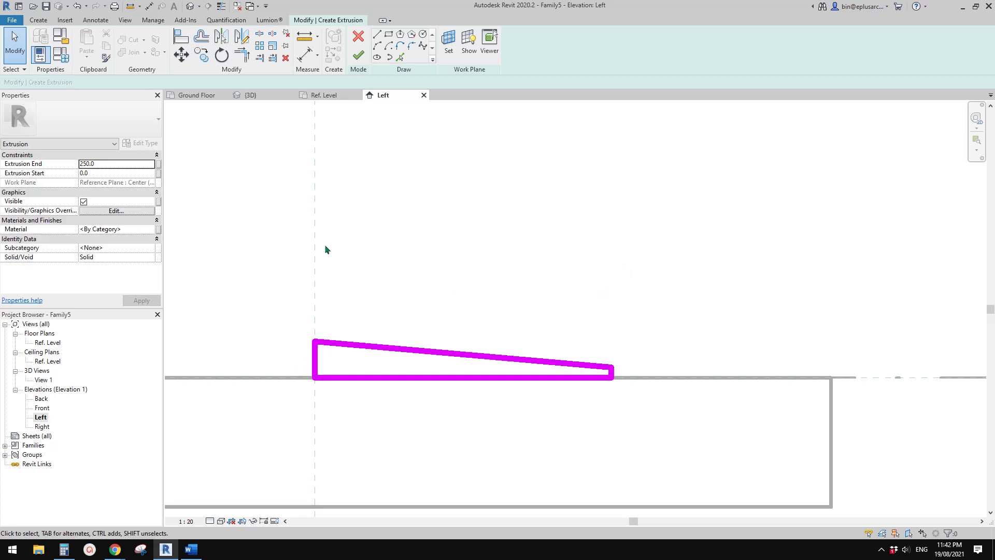
click(358, 55)
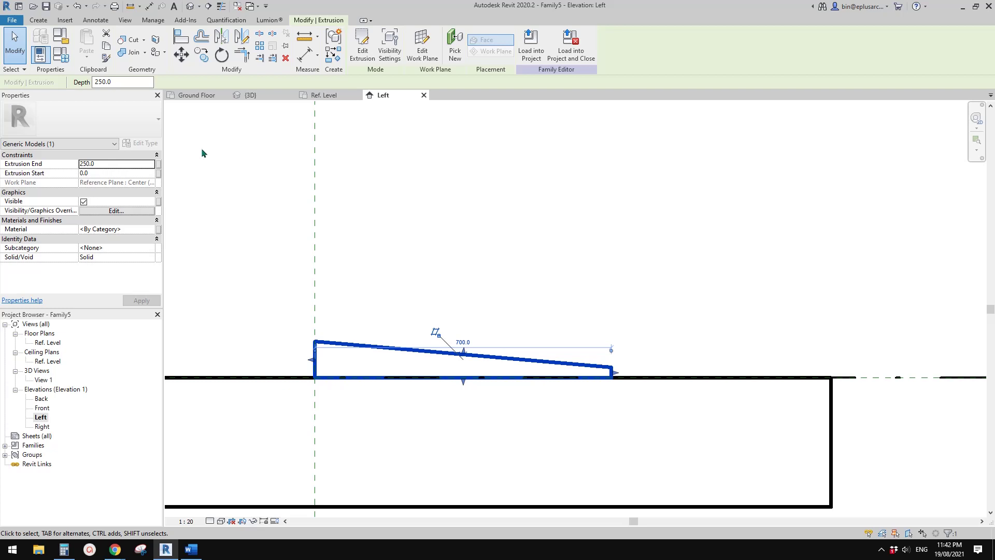
In the Ref. Level plan, set the tread extrusion's end to 10 and start to -10.
double_click(47, 343)
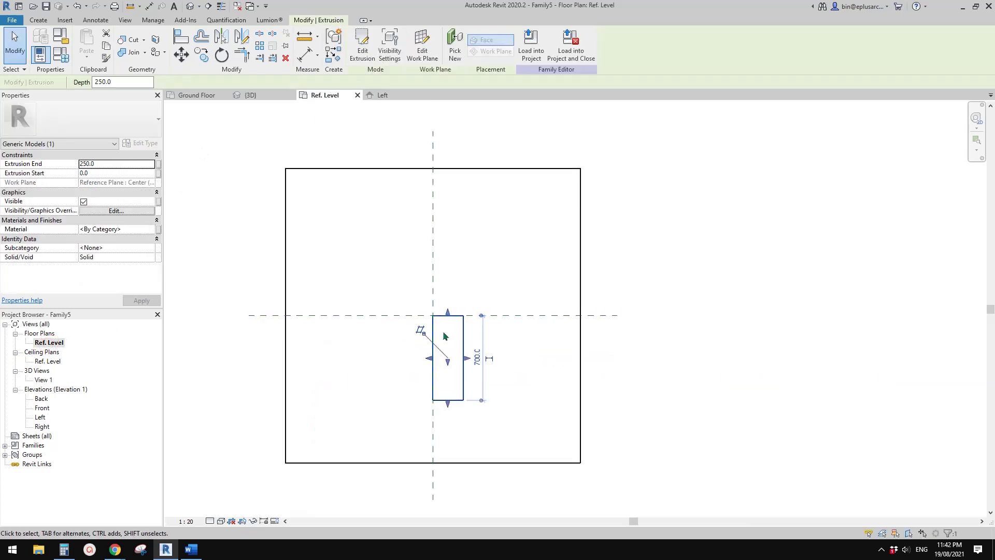
click(461, 345)
scroll(475, 347, up, 2)
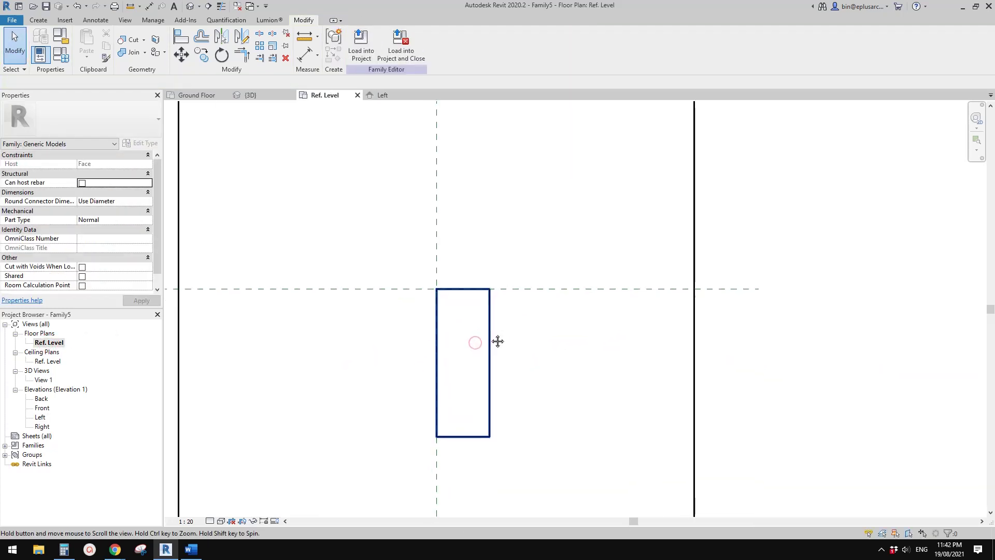
click(490, 332)
middle_drag(491, 332, 516, 328)
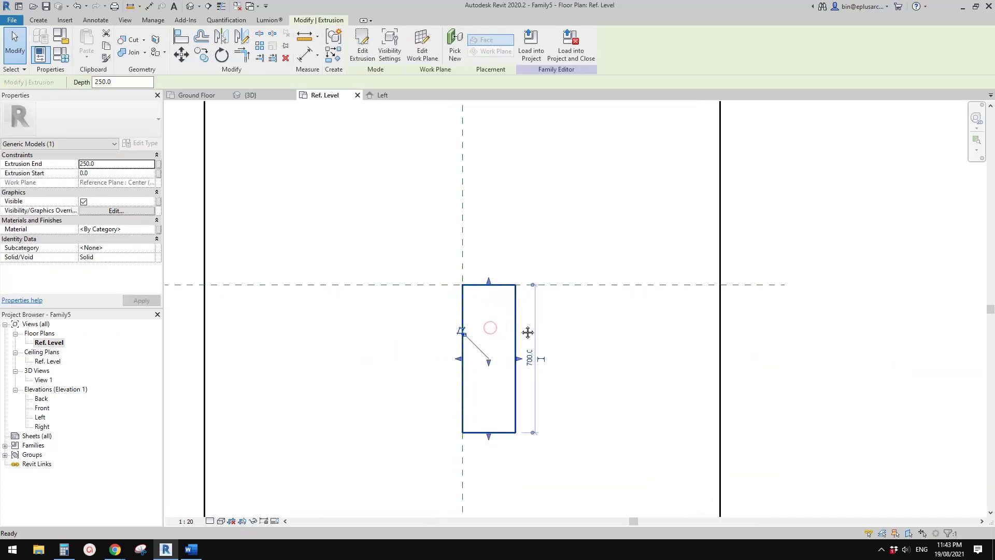
click(111, 165)
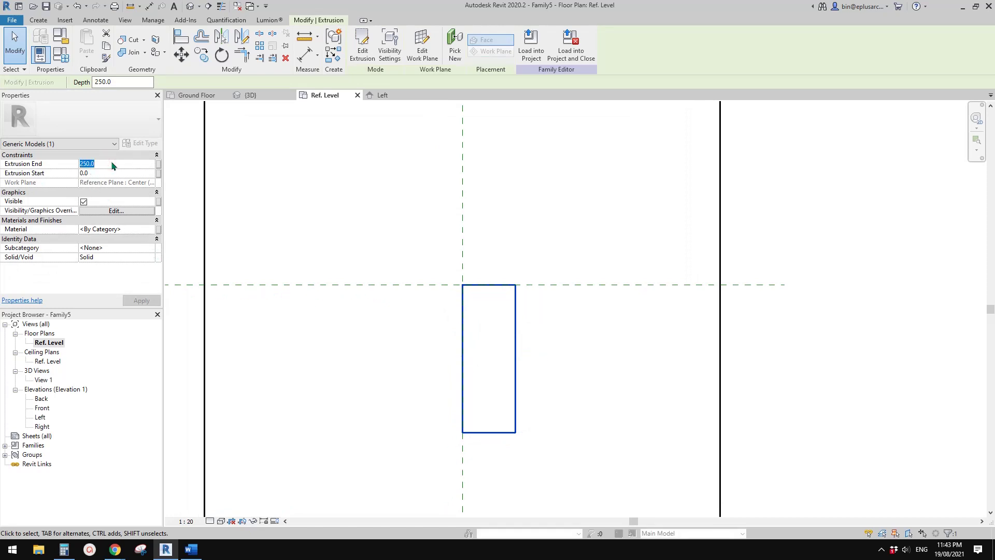
text(10)
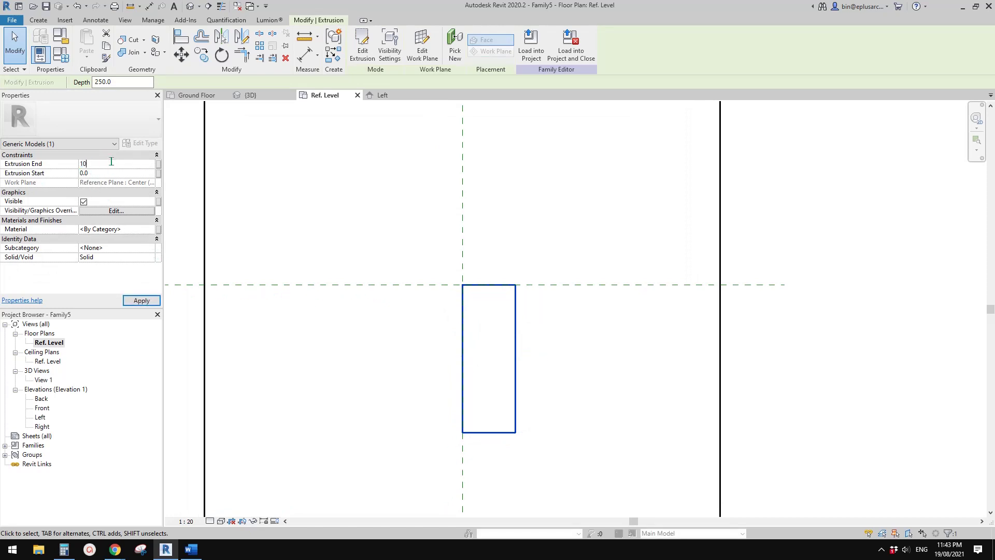
click(115, 175)
text(-10)
click(393, 305)
Thin the tread further to Extrusion End 5 and Extrusion Start -5.
scroll(474, 309, up, 3)
click(456, 306)
middle_drag(456, 304, 452, 259)
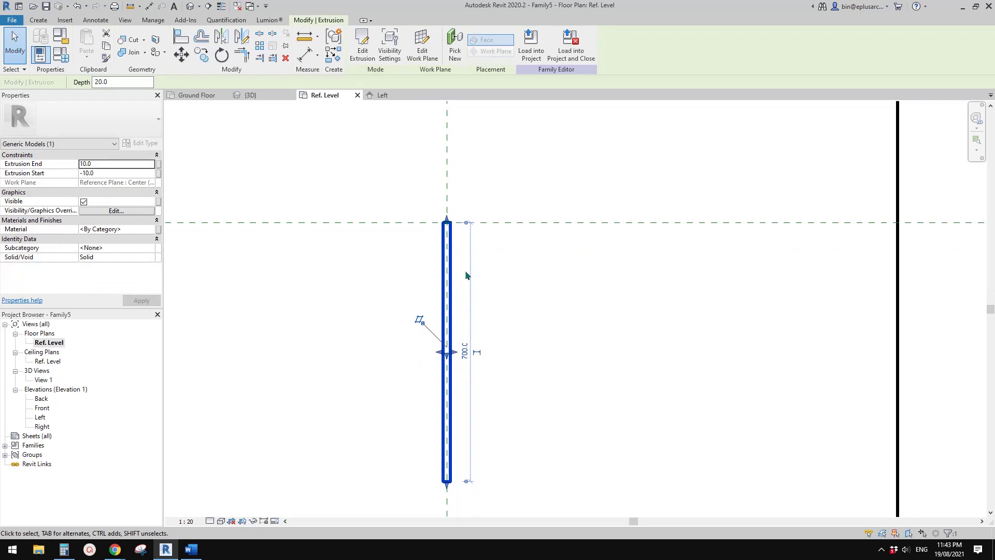
middle_drag(467, 280, 491, 280)
click(114, 164)
text(5)
click(126, 174)
text(-)
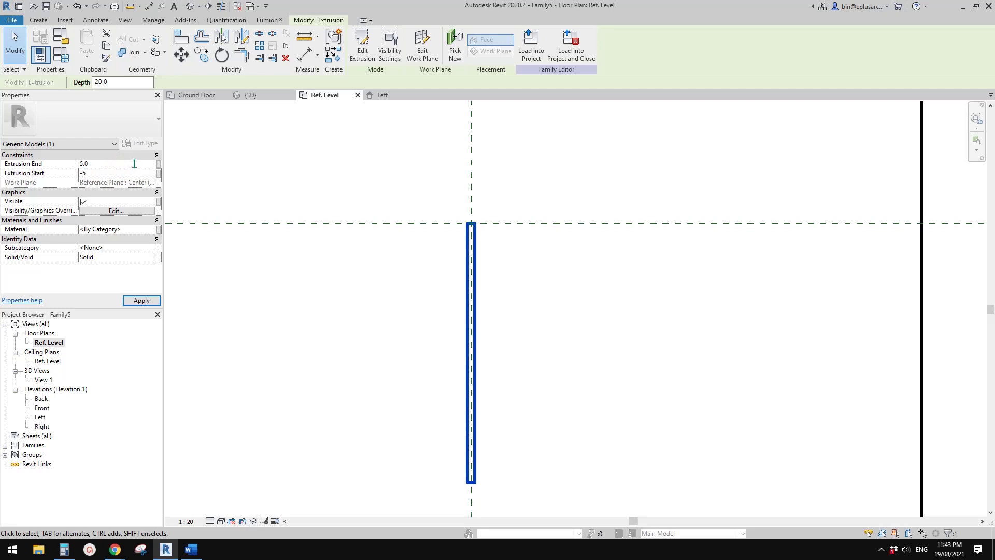
click(377, 250)
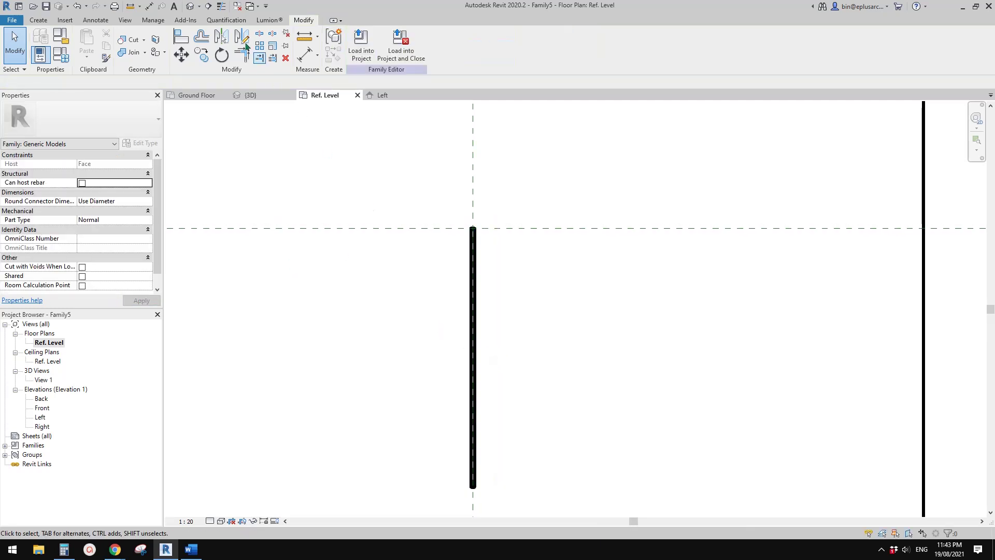
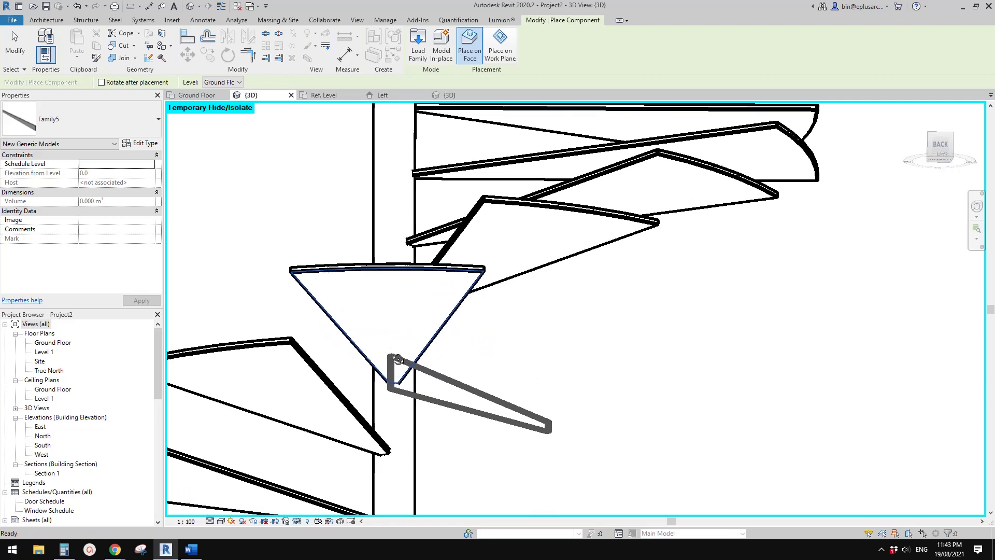
scroll(391, 340, up, 1)
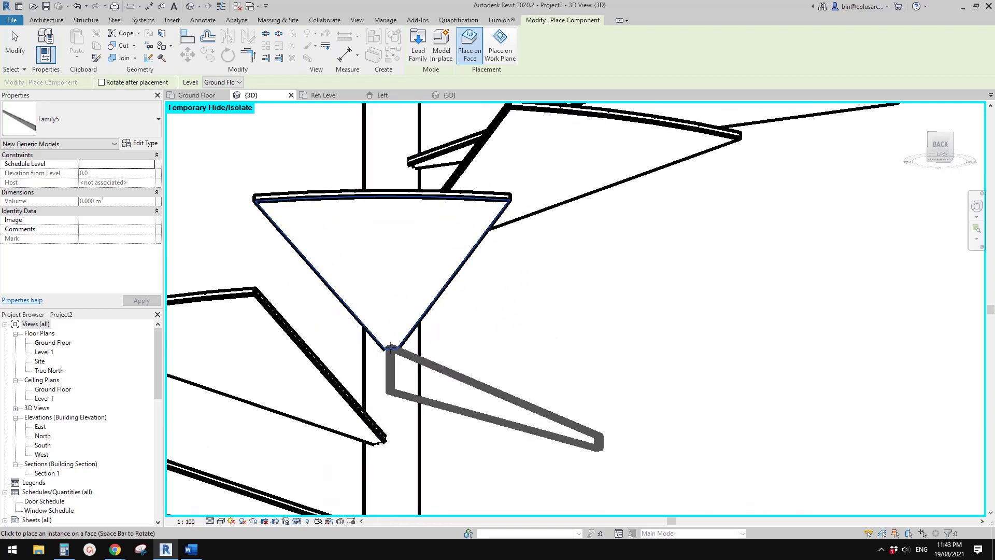
shift+middle_drag(391, 342, 379, 273)
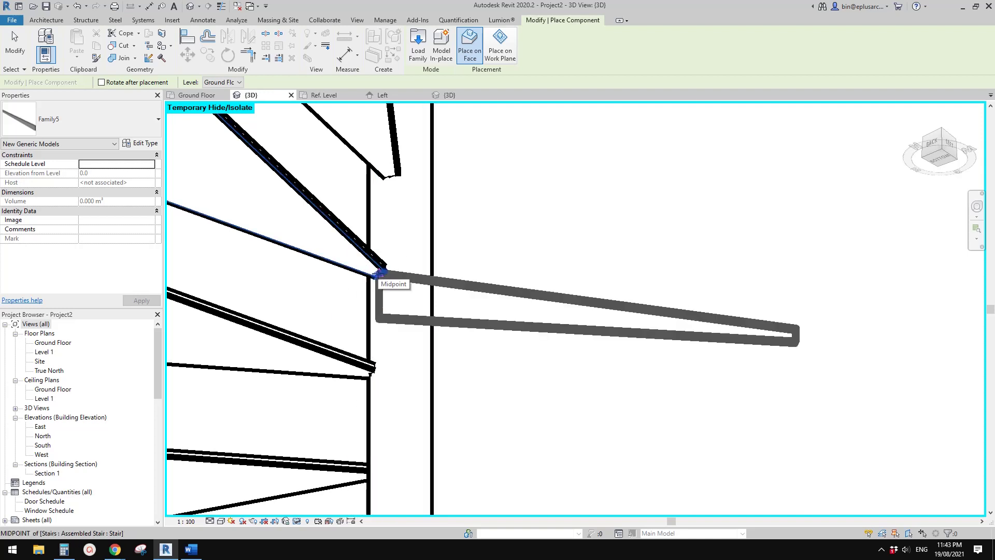
key(space)
key(space)
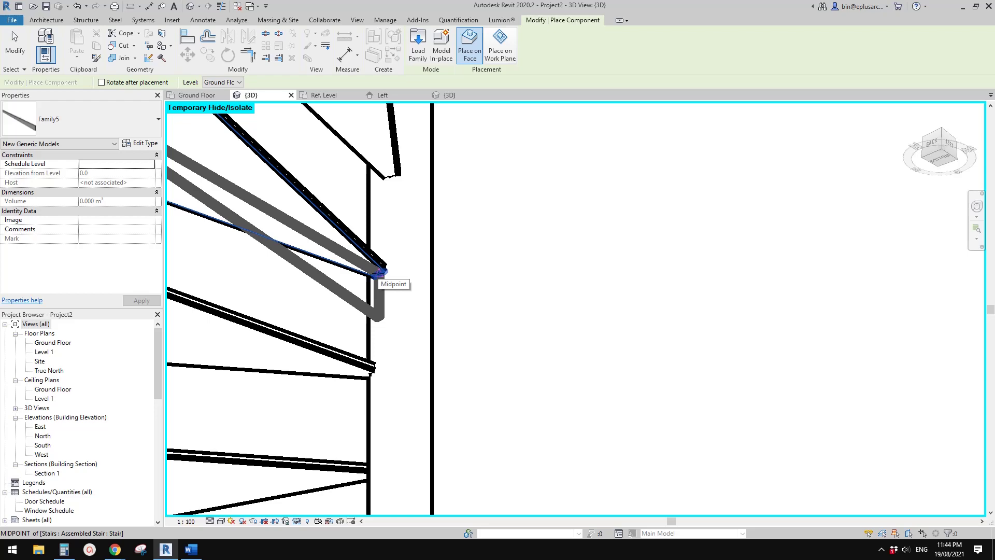
scroll(381, 270, down, 6)
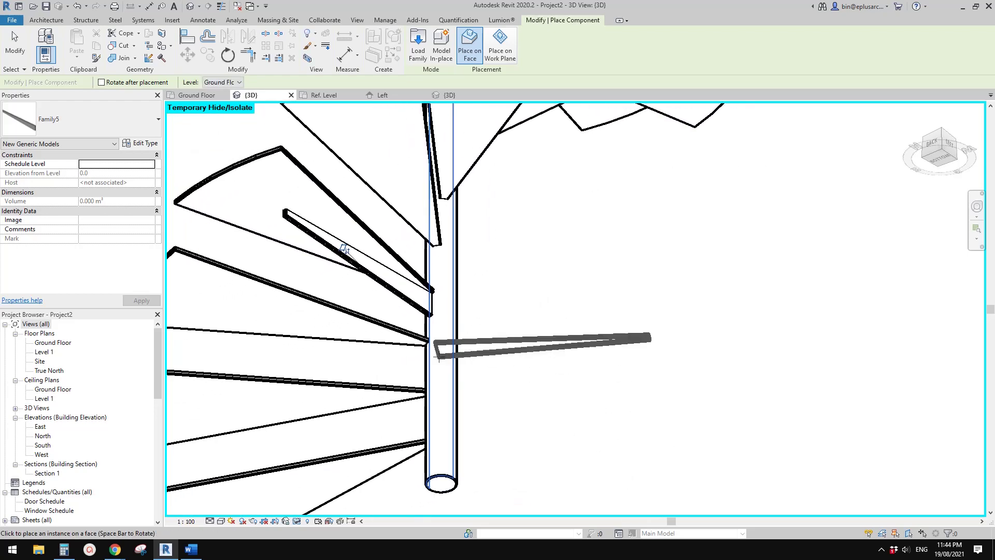
shift+middle_drag(456, 228, 463, 317)
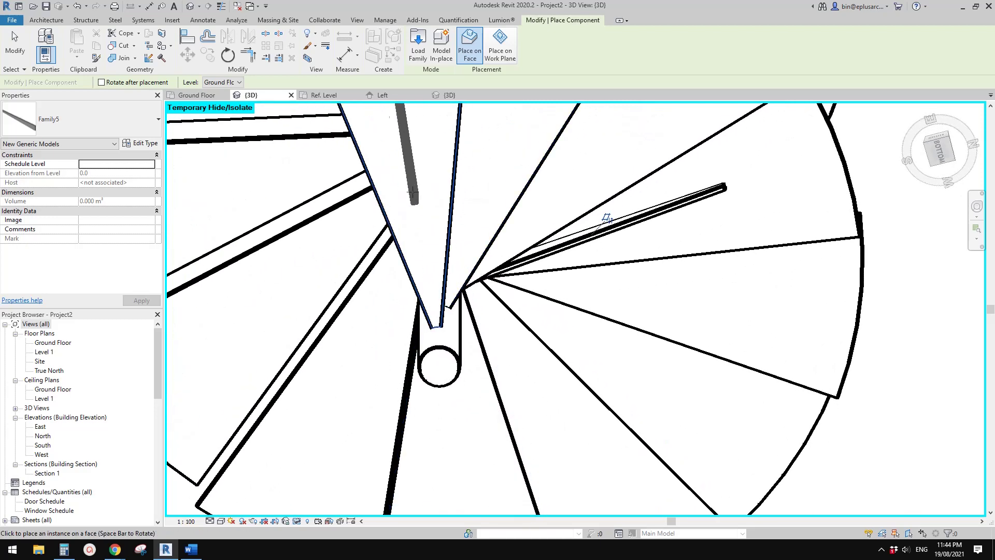
middle_drag(413, 207, 379, 319)
middle_drag(455, 407, 400, 365)
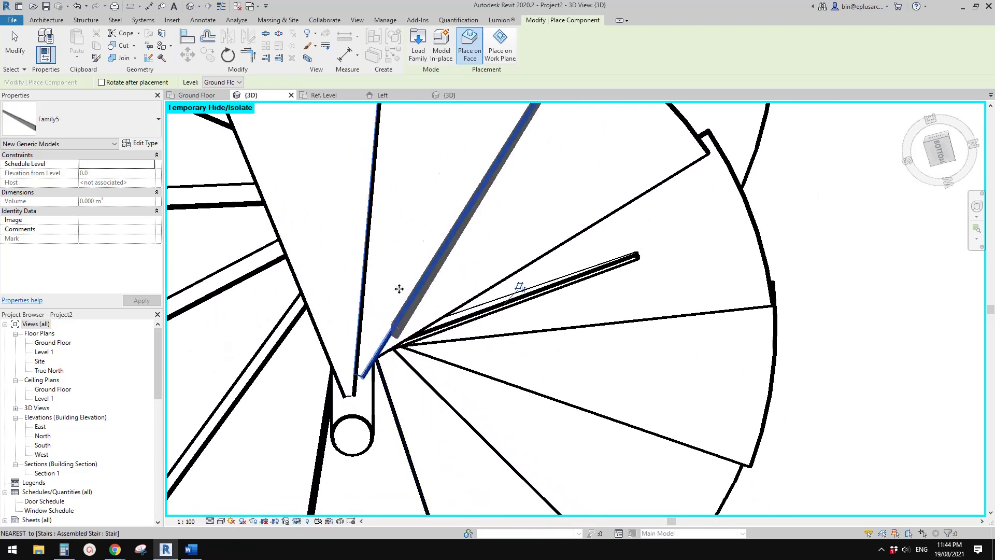
scroll(431, 226, down, 3)
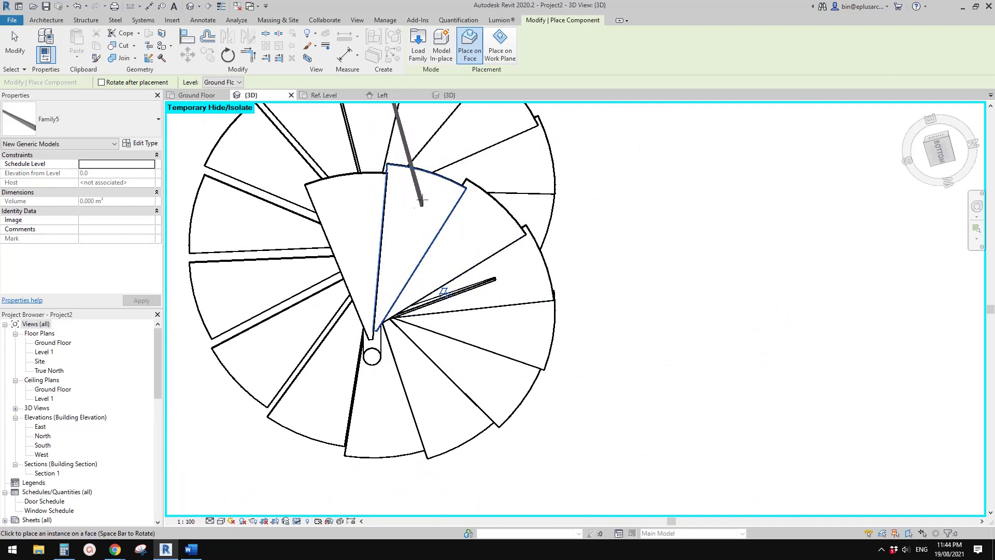
scroll(411, 234, up, 1)
middle_drag(415, 217, 437, 223)
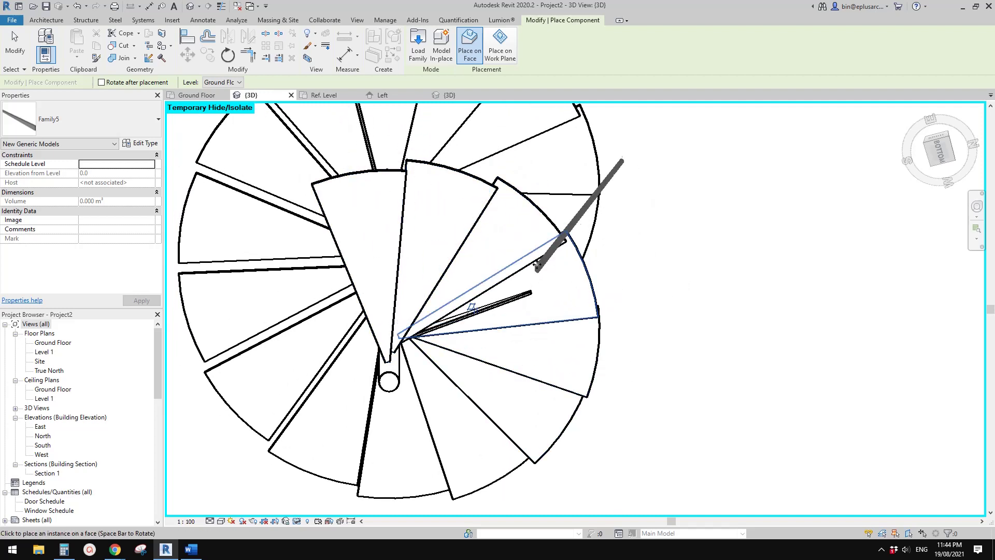
scroll(390, 325, up, 3)
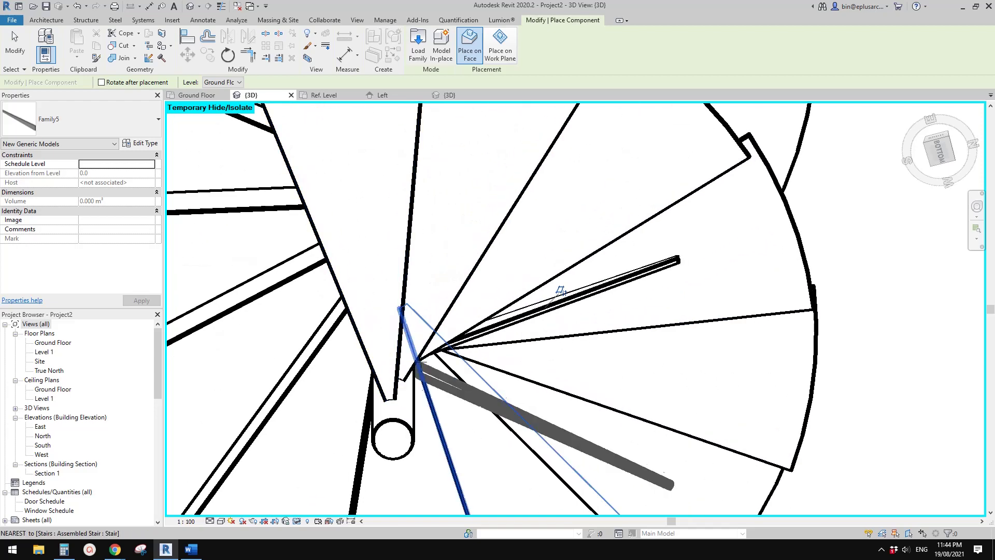
scroll(391, 402, up, 2)
scroll(392, 403, up, 1)
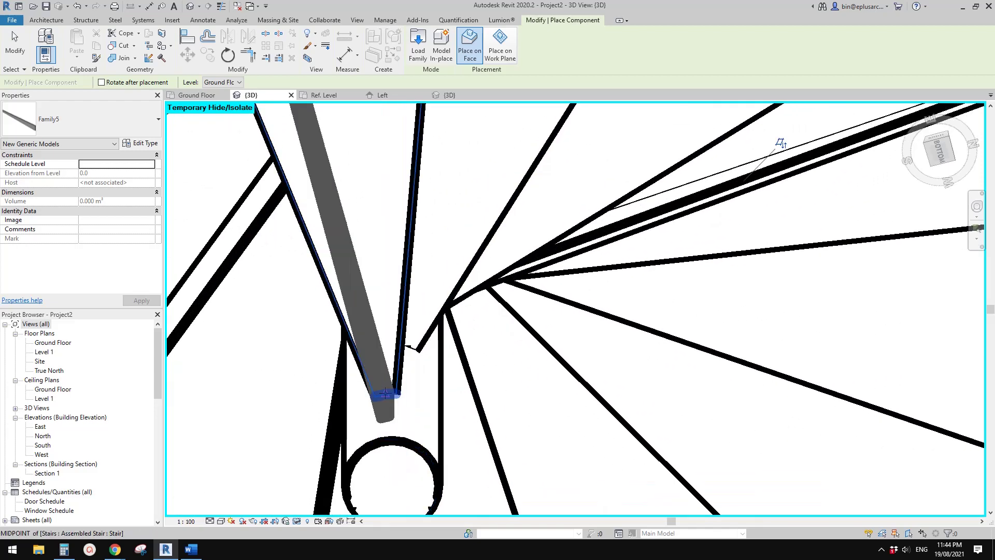
scroll(384, 395, up, 4)
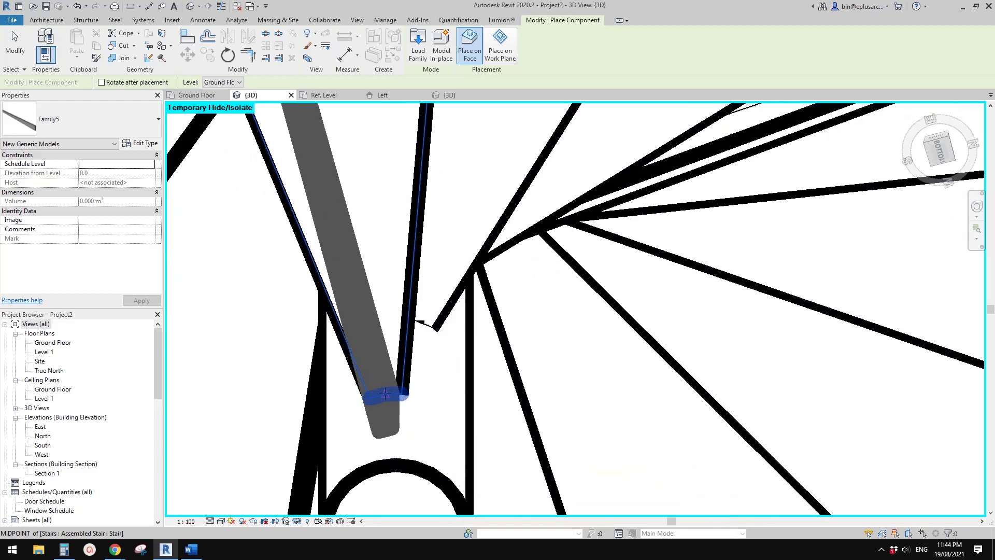
middle_drag(399, 396, 477, 303)
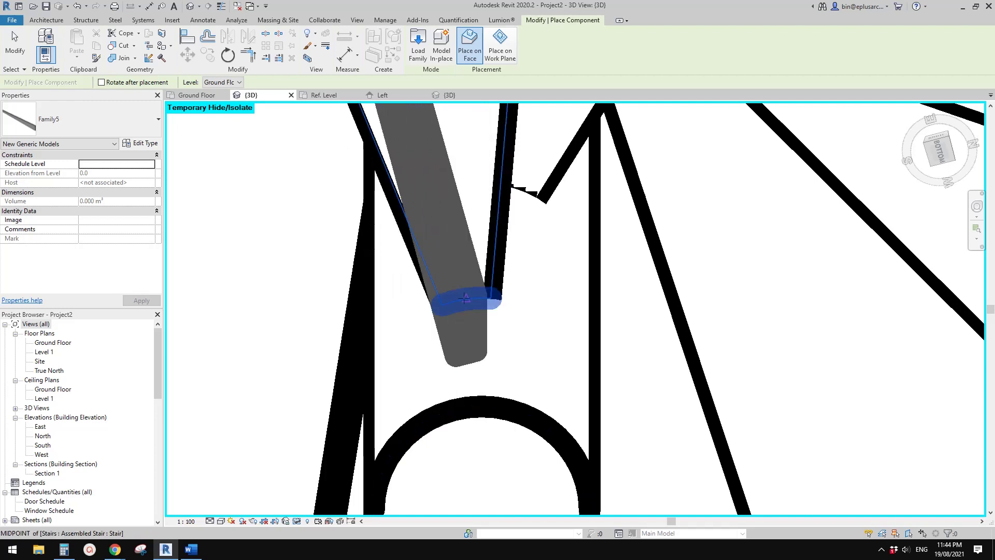
Rotate the Family5 preview upright and place the first bar at a tread-end midpoint.
scroll(465, 297, down, 3)
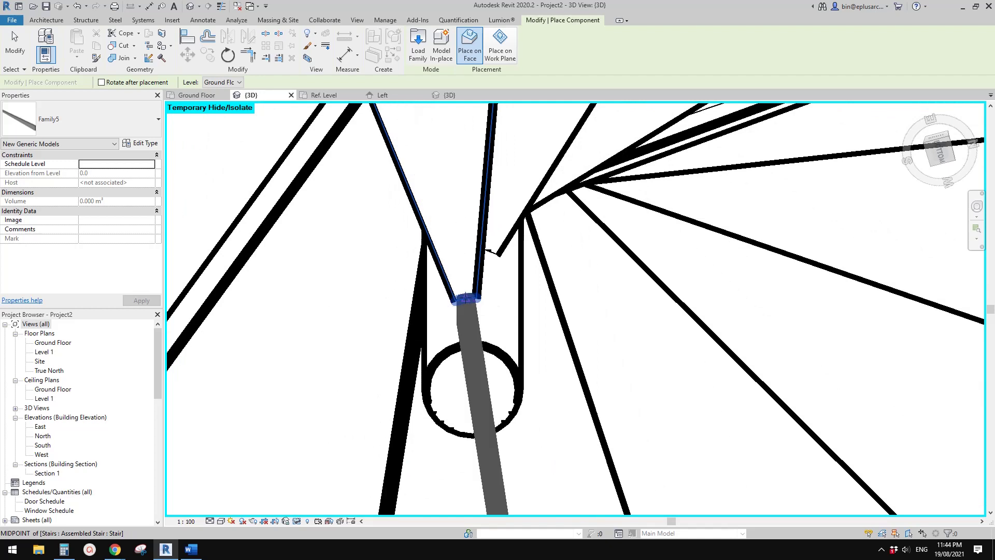
key(space)
key(space)
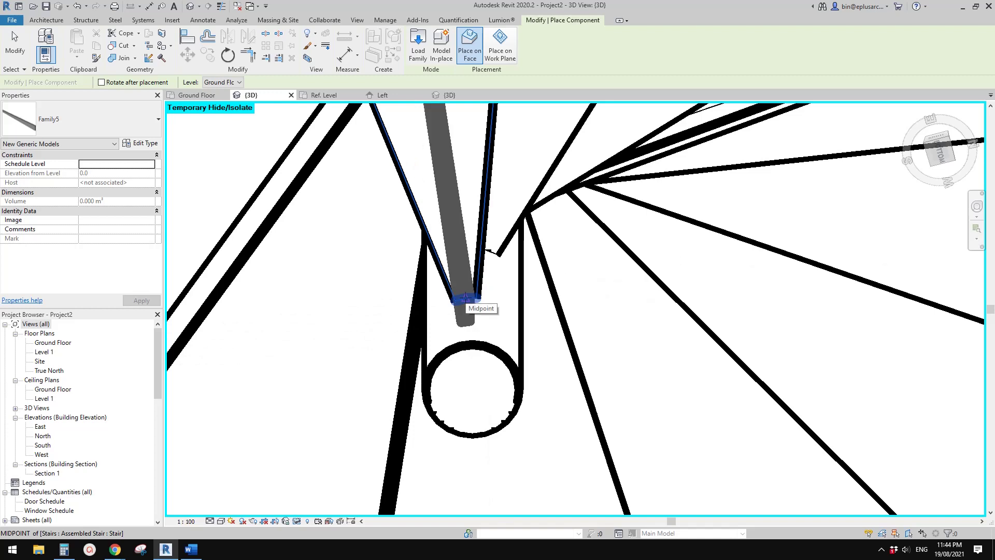
scroll(465, 298, down, 4)
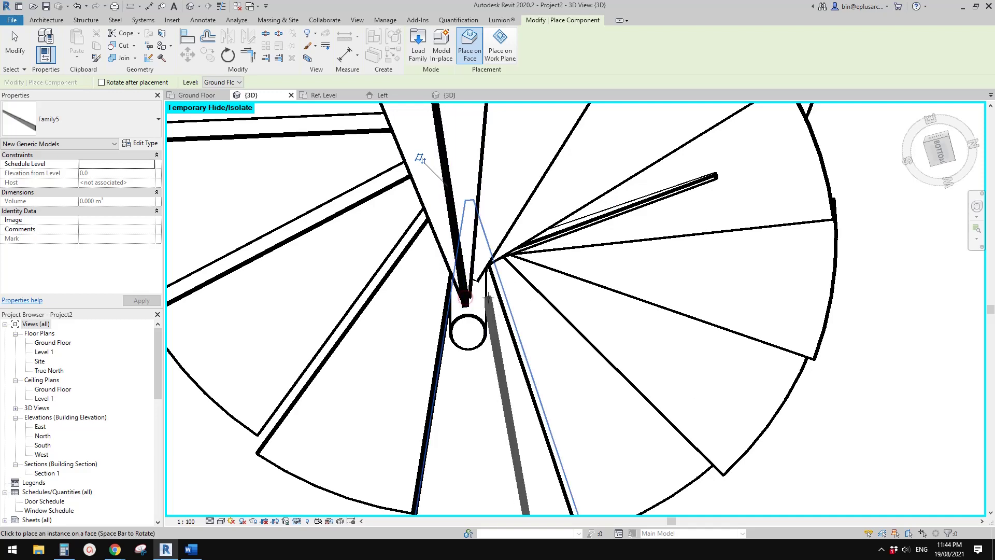
middle_drag(421, 159, 382, 215)
shift+middle_drag(476, 365, 392, 298)
scroll(477, 310, up, 4)
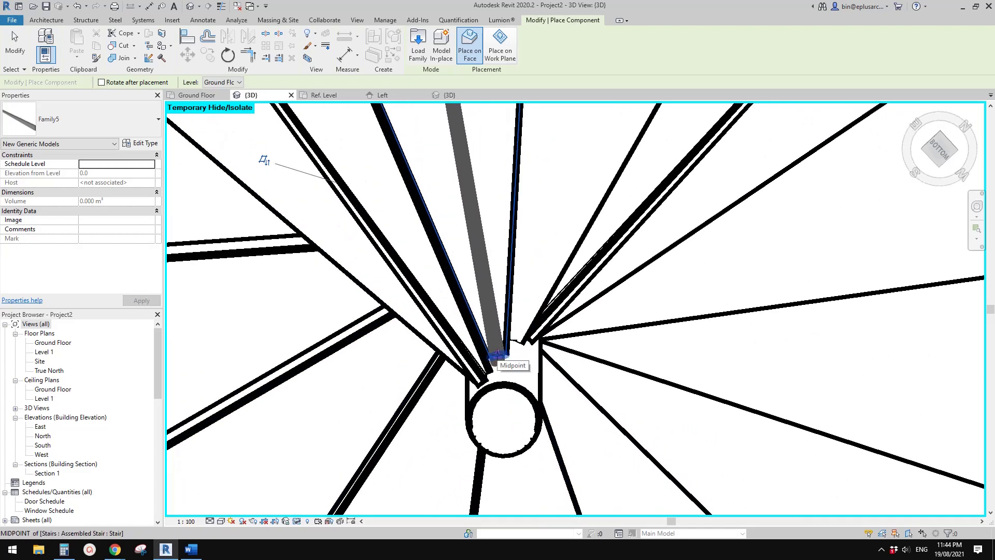
scroll(496, 355, down, 4)
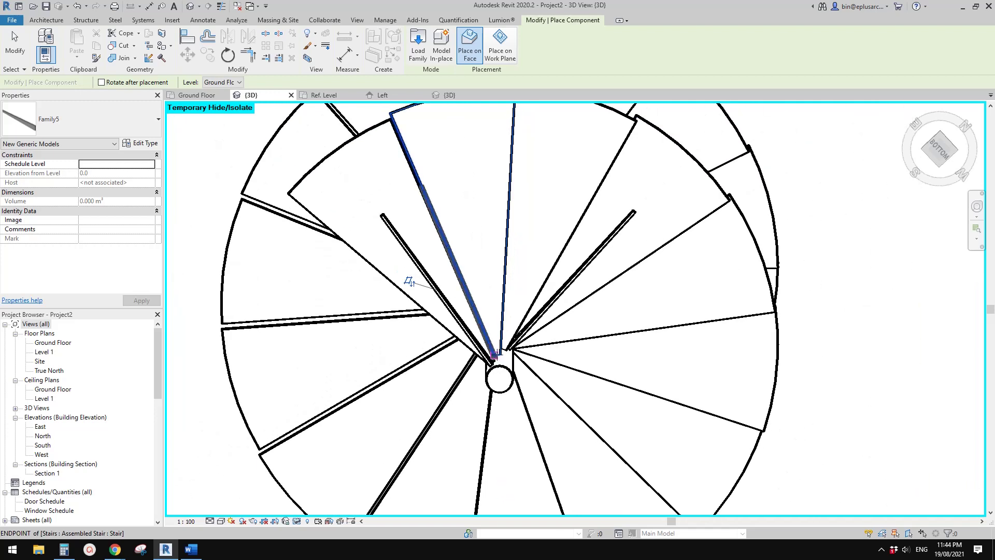
scroll(495, 355, up, 4)
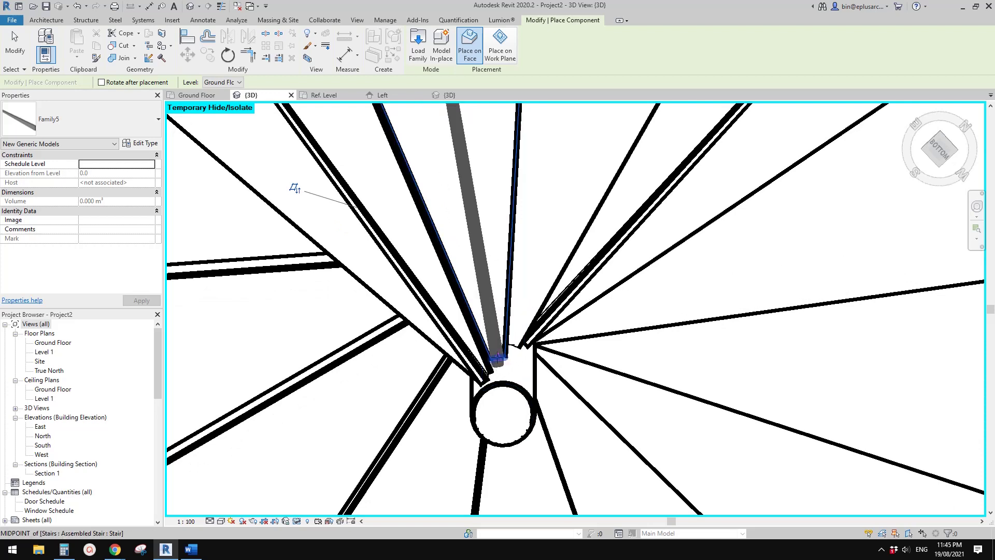
click(498, 357)
Place Family5 bars at the inner ends of the next several treads around the column.
scroll(501, 330, down, 4)
shift+middle_drag(540, 337, 480, 389)
scroll(529, 323, up, 3)
scroll(480, 342, up, 2)
click(480, 392)
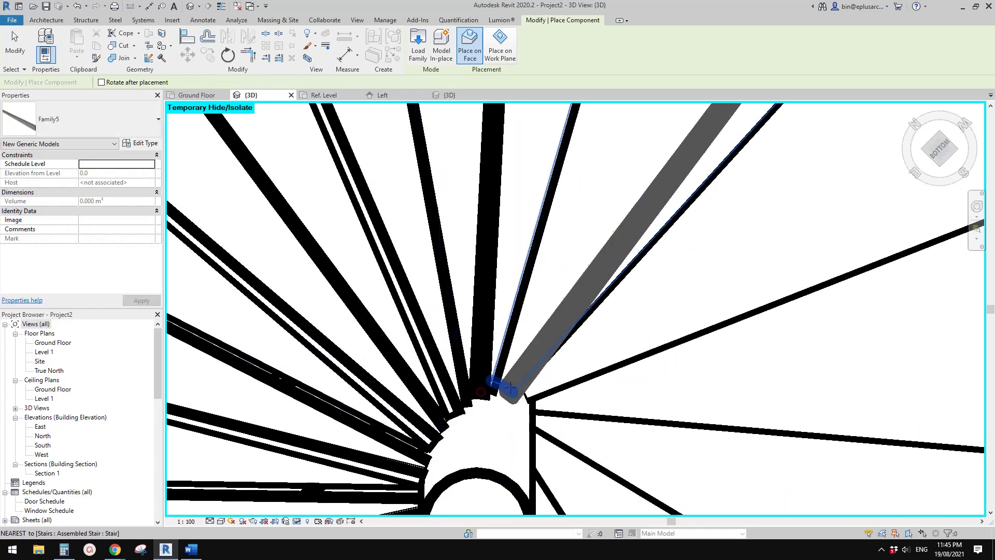
click(504, 386)
middle_drag(546, 364, 422, 333)
click(565, 338)
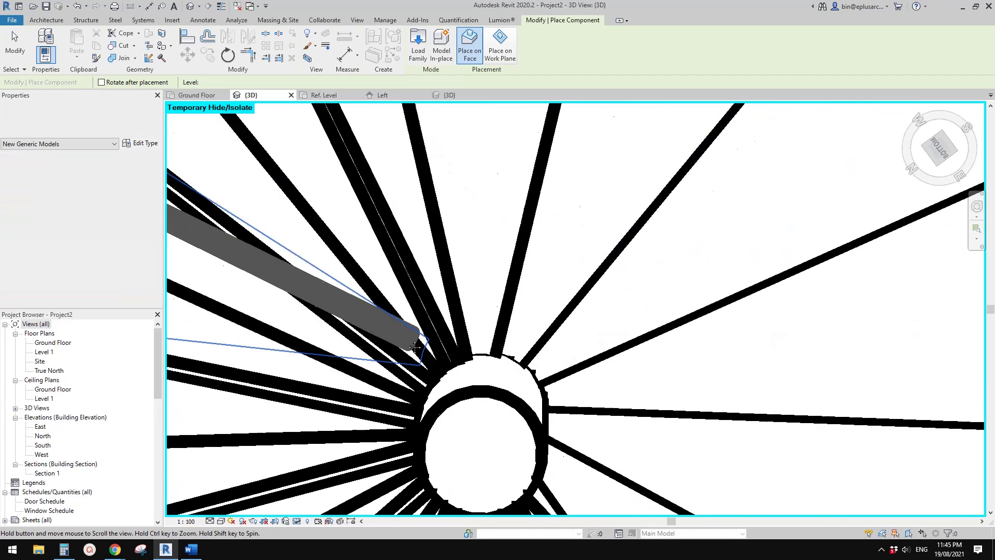
scroll(477, 361, up, 2)
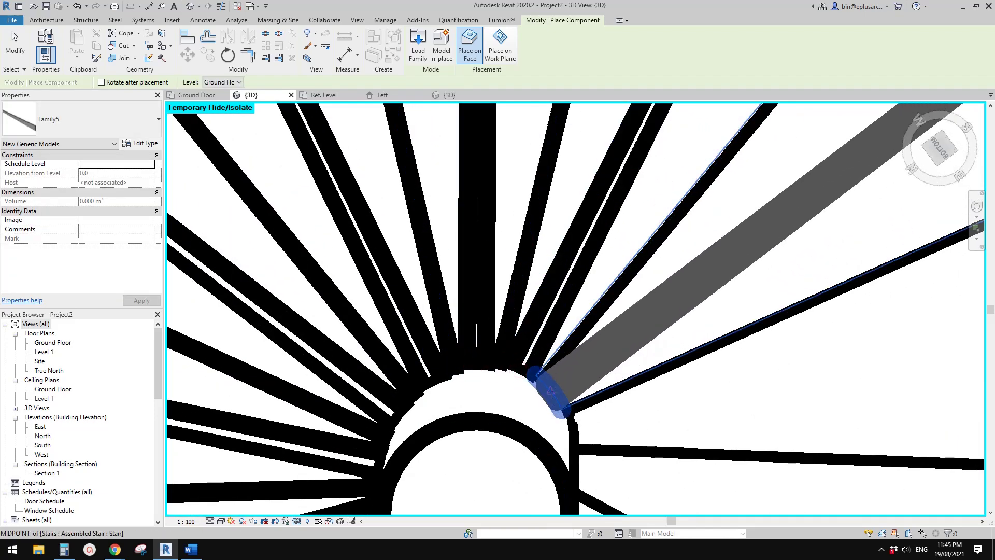
click(551, 393)
shift+middle_drag(551, 394, 453, 334)
scroll(390, 320, up, 2)
scroll(390, 319, down, 2)
scroll(471, 252, down, 2)
shift+middle_drag(532, 334, 506, 357)
scroll(478, 347, up, 1)
Exit Family5 placement and delete the misplaced bar.
key(Escape)
click(519, 343)
key(Delete)
scroll(477, 361, up, 1)
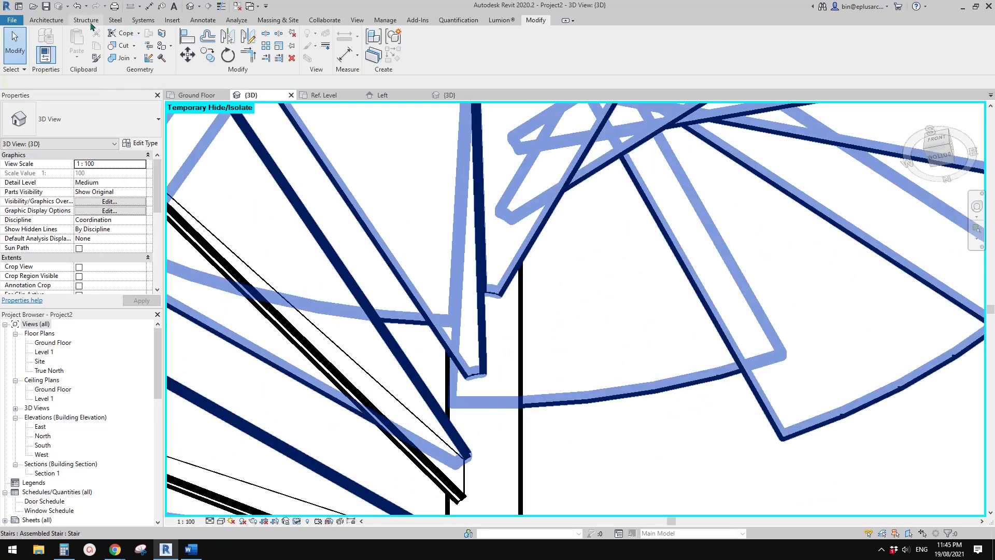
Rotate the Family5 preview along the stair and place a support at the stair midpoint.
click(46, 20)
scroll(535, 357, up, 1)
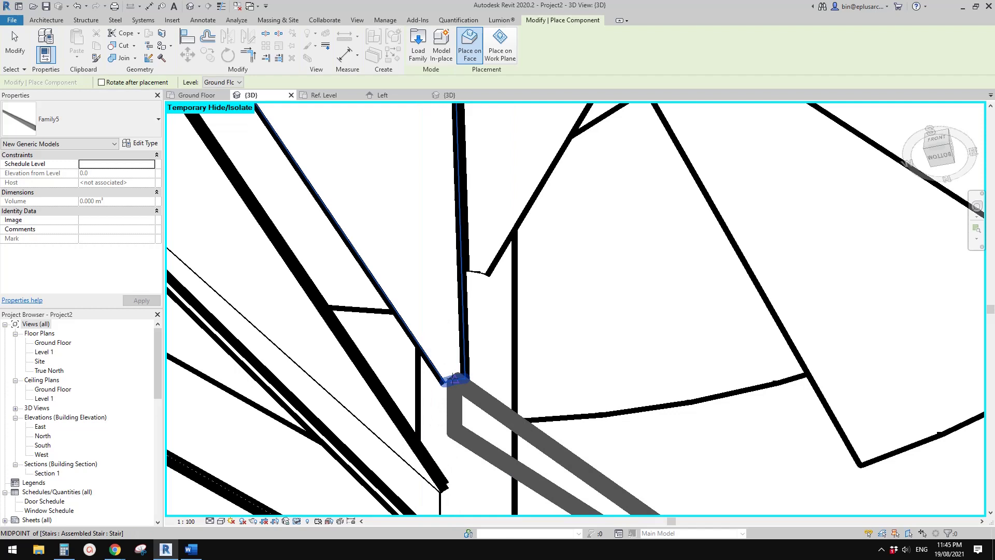
shift+middle_drag(452, 377, 454, 380)
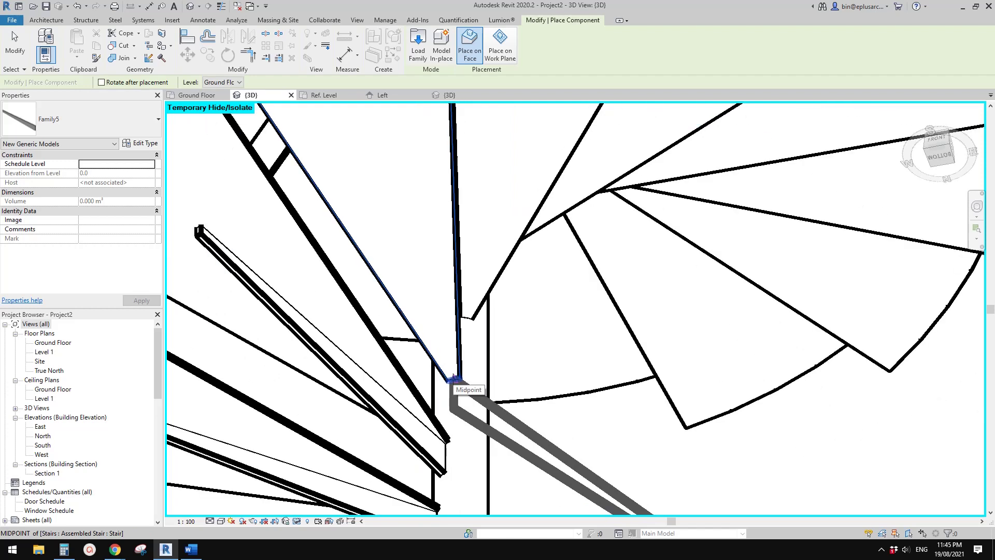
key(space)
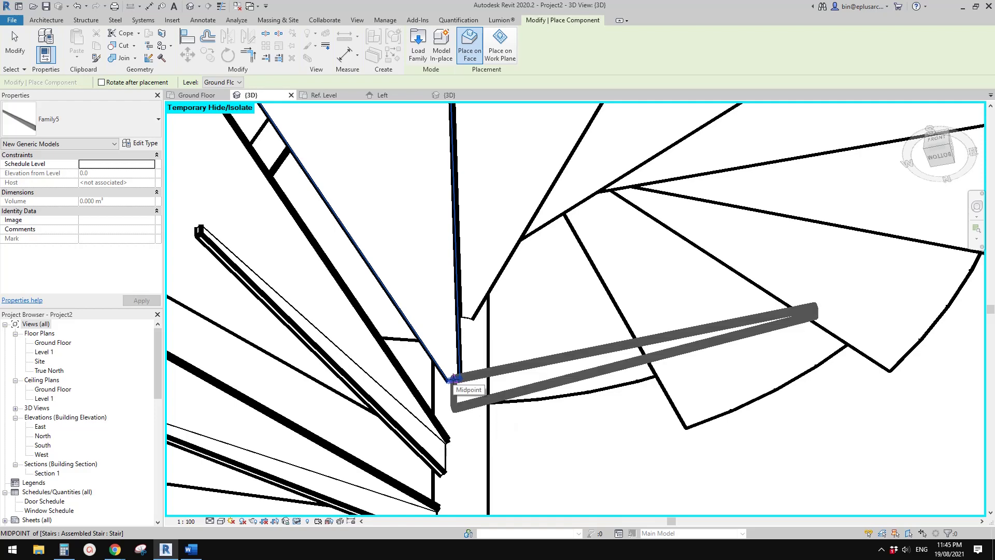
key(space)
click(453, 379)
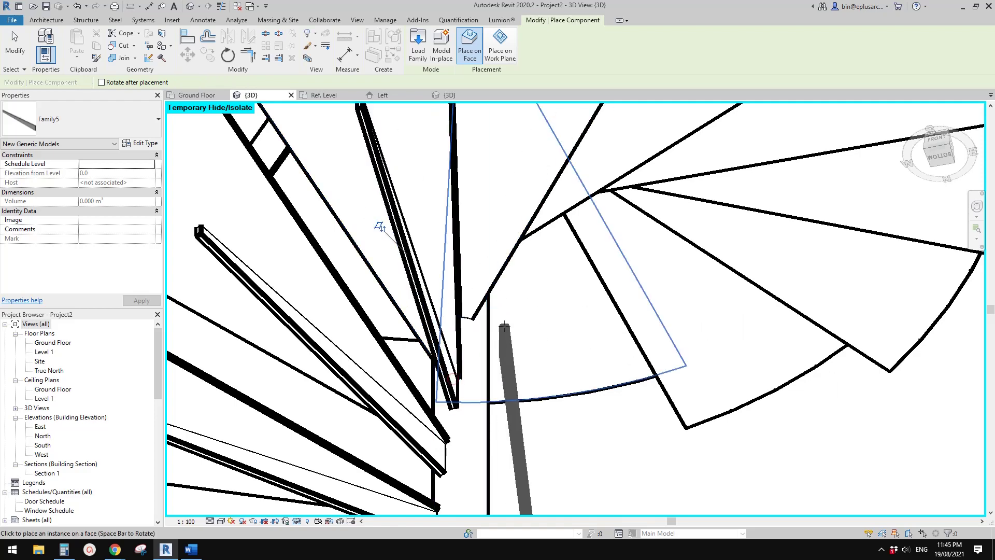
Place two more Family5 supports at tread-end midpoints further round the spiral.
shift+middle_drag(505, 329, 442, 353)
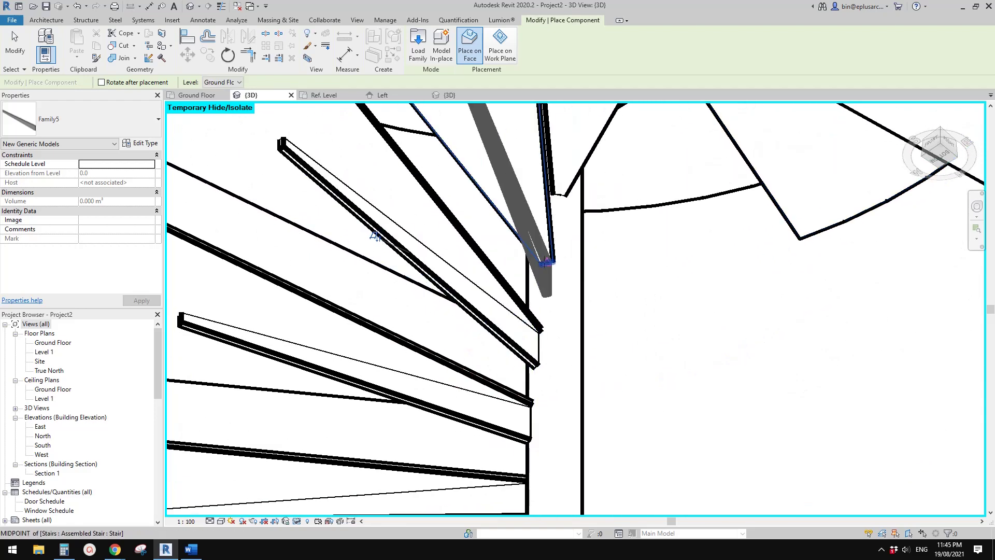
click(549, 262)
shift+middle_drag(579, 245, 550, 263)
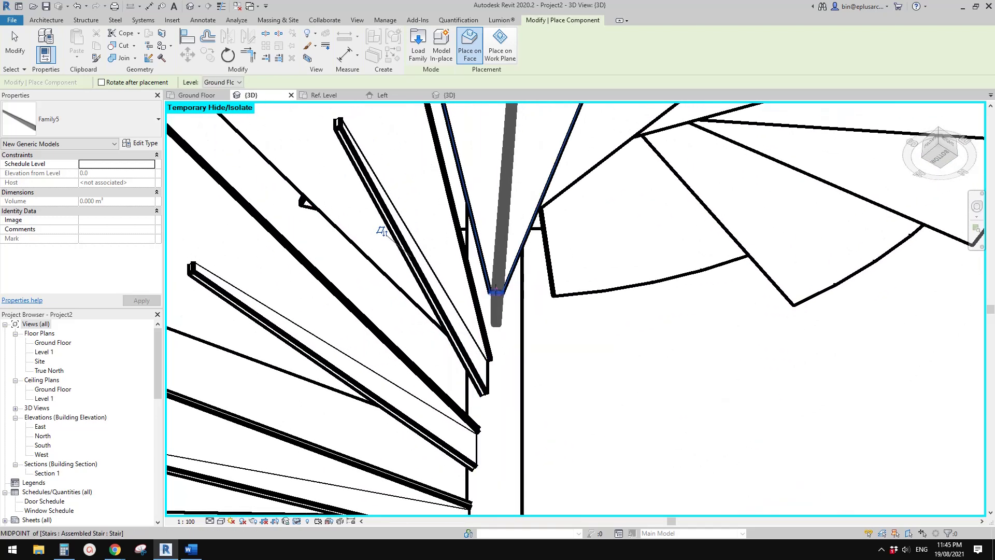
shift+middle_drag(381, 231, 362, 274)
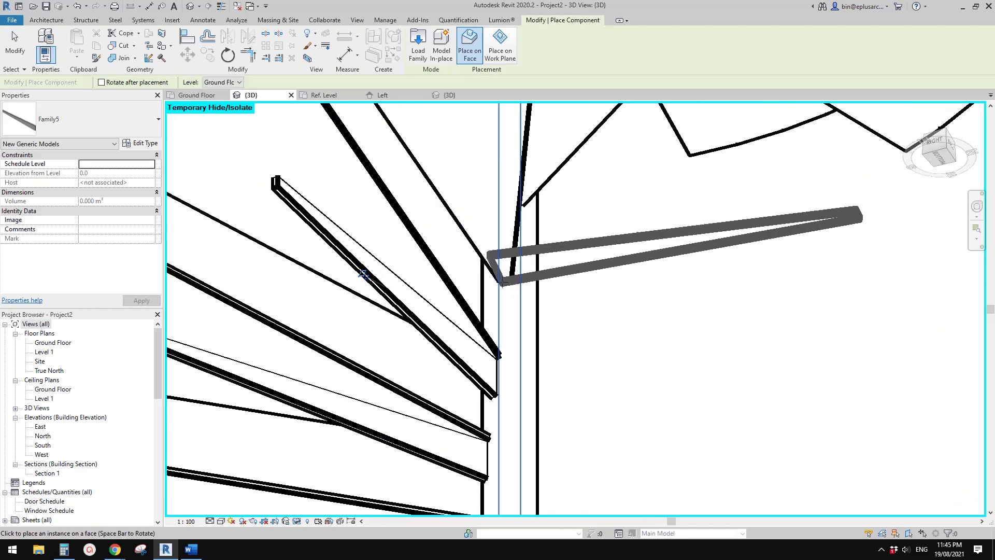
shift+middle_drag(503, 277, 372, 248)
shift+middle_drag(510, 251, 438, 315)
click(513, 226)
middle_drag(485, 132, 378, 283)
Rotate the support to hang downward and place it at a tread corner and the top tread.
key(space)
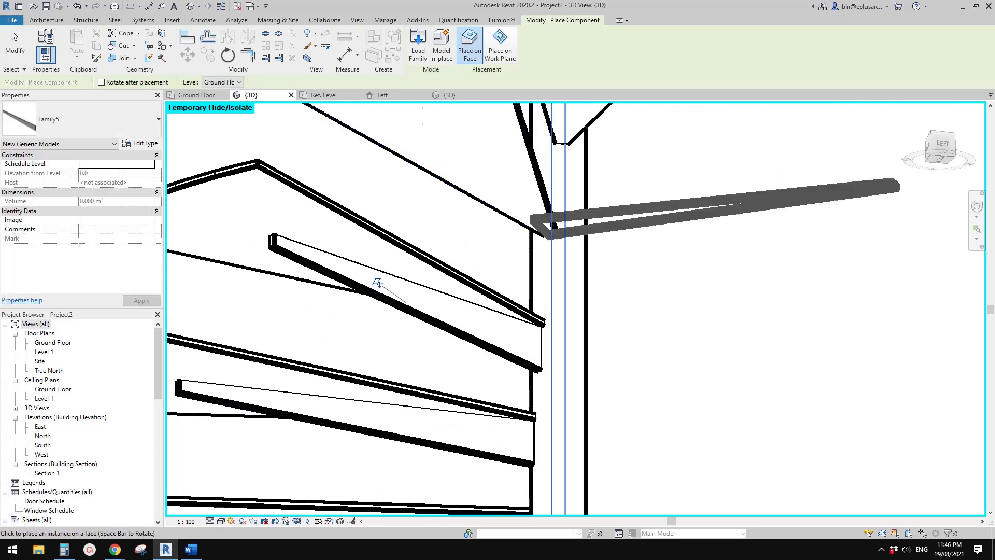
key(space)
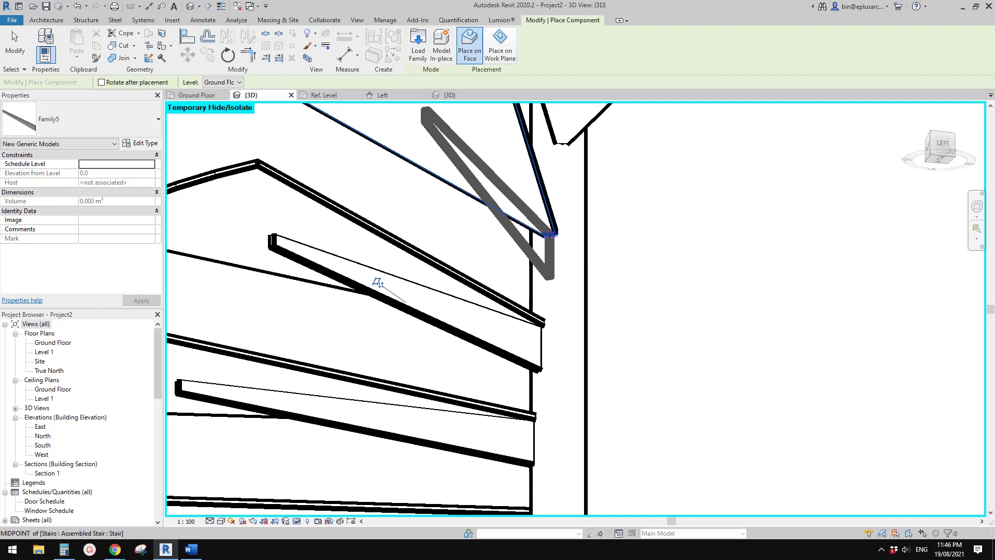
click(549, 234)
middle_drag(541, 246, 466, 383)
scroll(467, 384, down, 1)
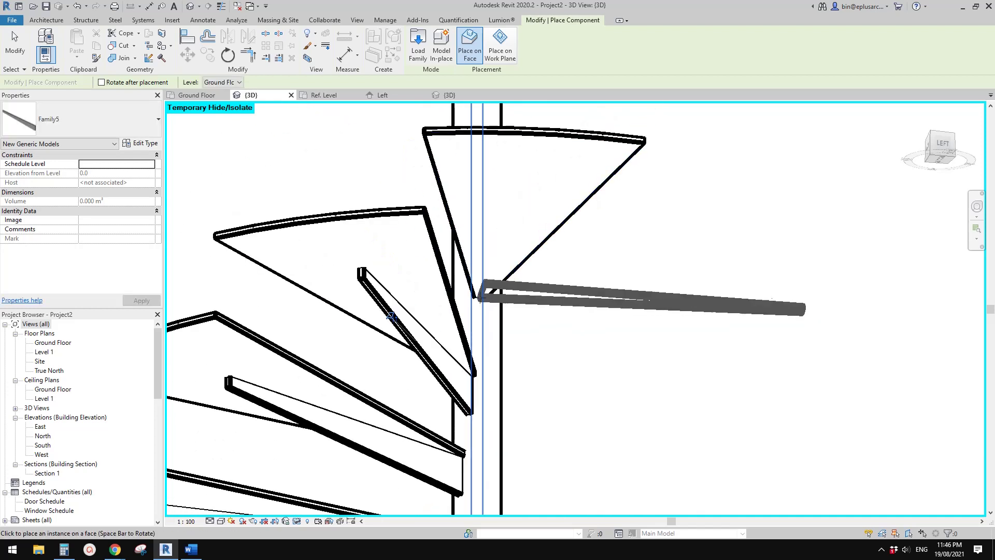
key(space)
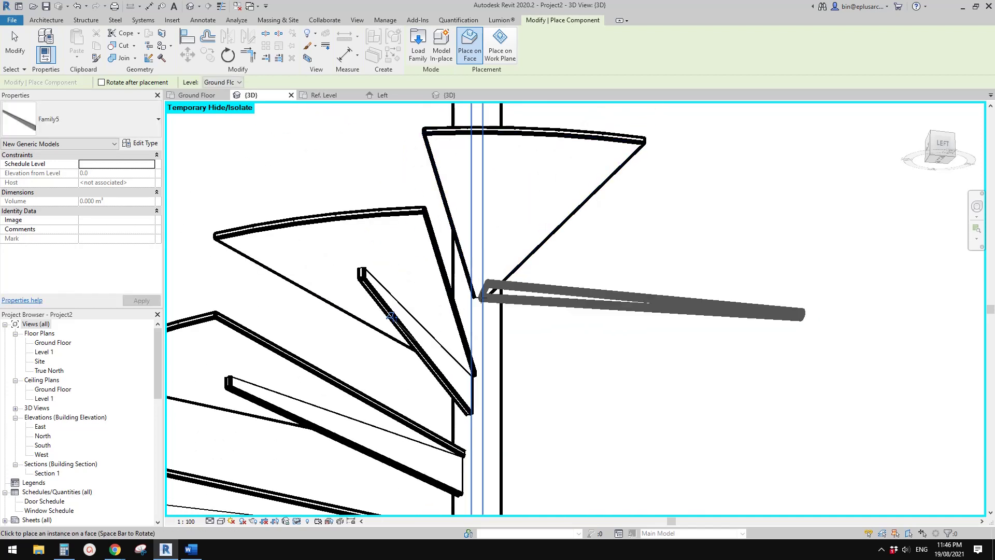
click(481, 298)
key(Escape)
key(Escape)
scroll(488, 320, down, 4)
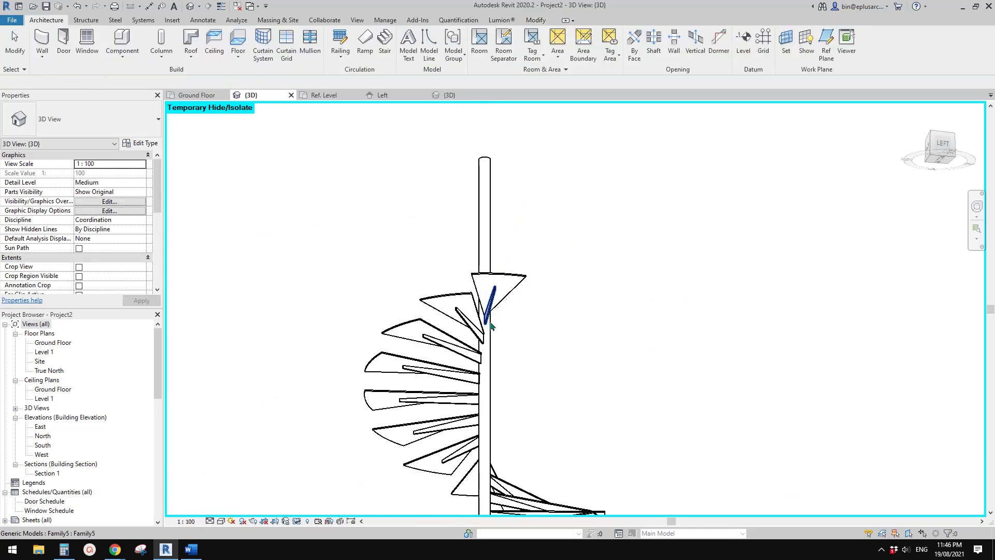
shift+middle_drag(491, 325, 651, 277)
scroll(568, 303, up, 3)
middle_drag(504, 338, 529, 382)
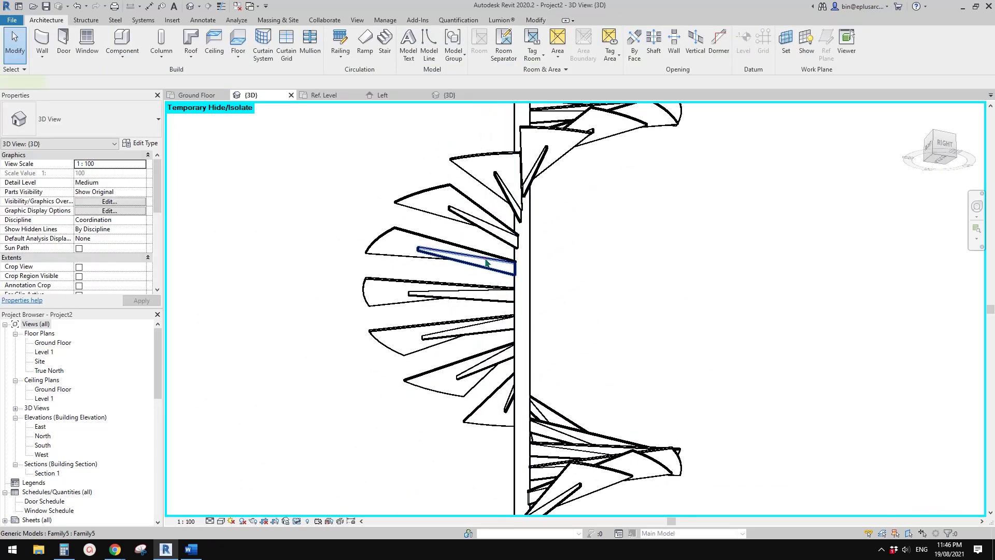
shift+middle_drag(486, 262, 332, 224)
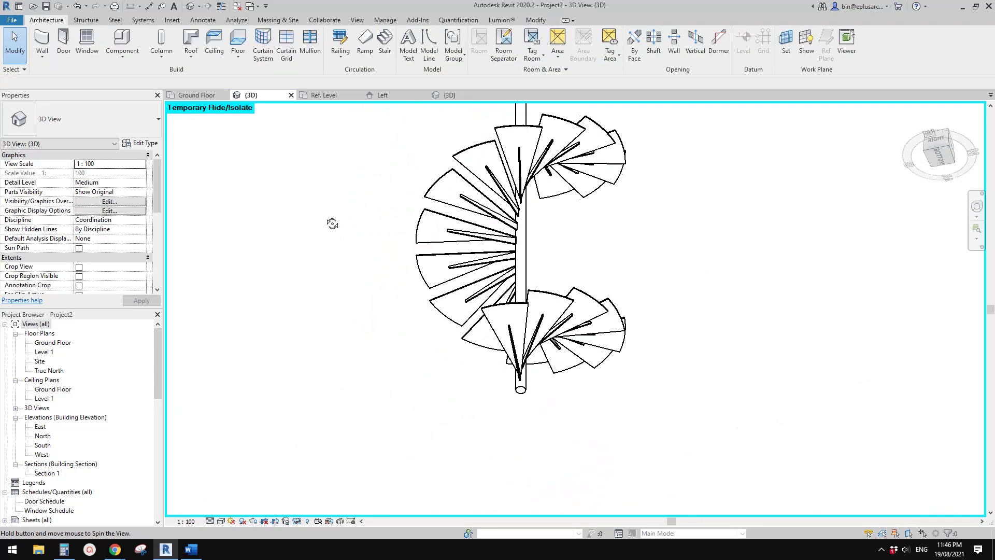
shift+middle_drag(425, 213, 622, 332)
click(201, 549)
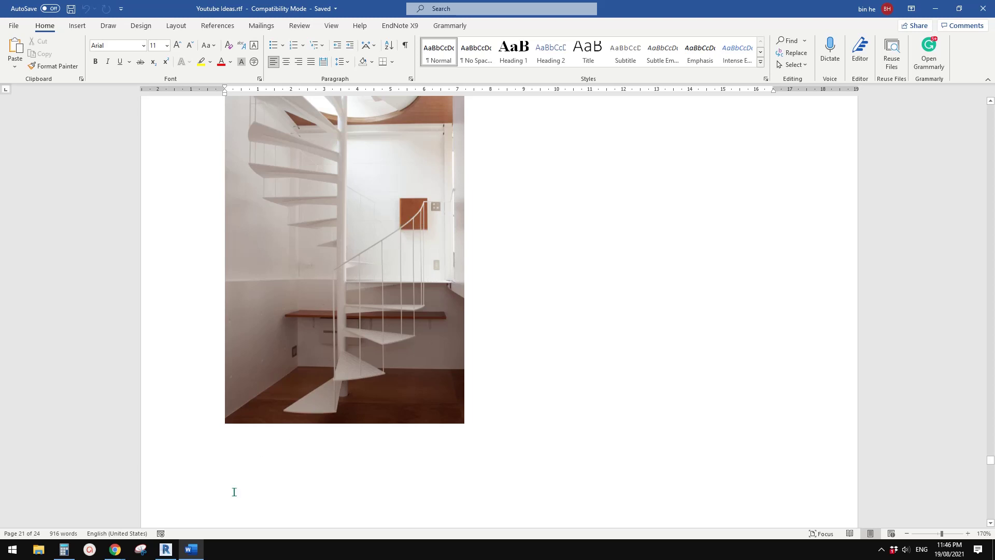
click(167, 551)
scroll(601, 330, up, 2)
Restore hidden elements with HR, select the stair railing, and open its Edit Type properties.
middle_drag(570, 331, 529, 336)
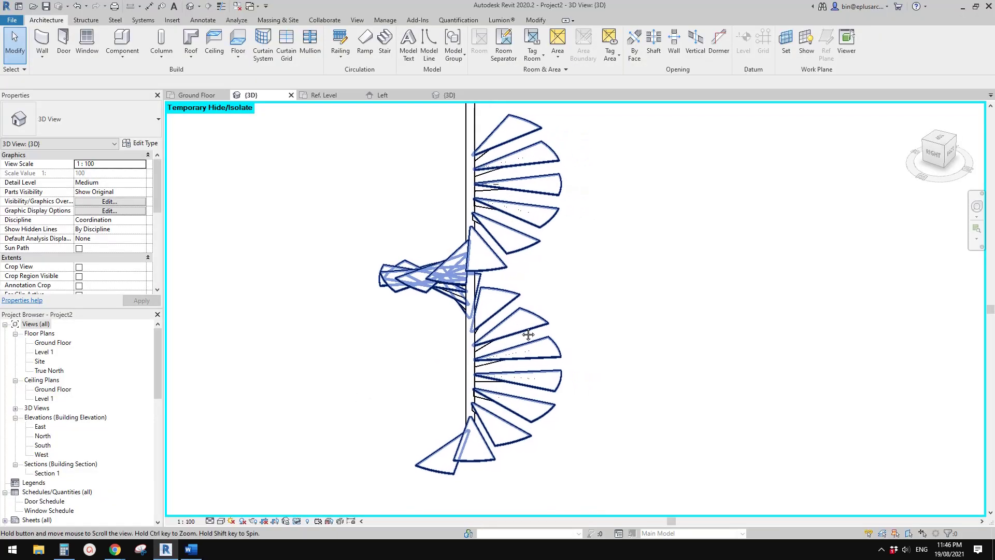
key(h)
key(h)
key(r)
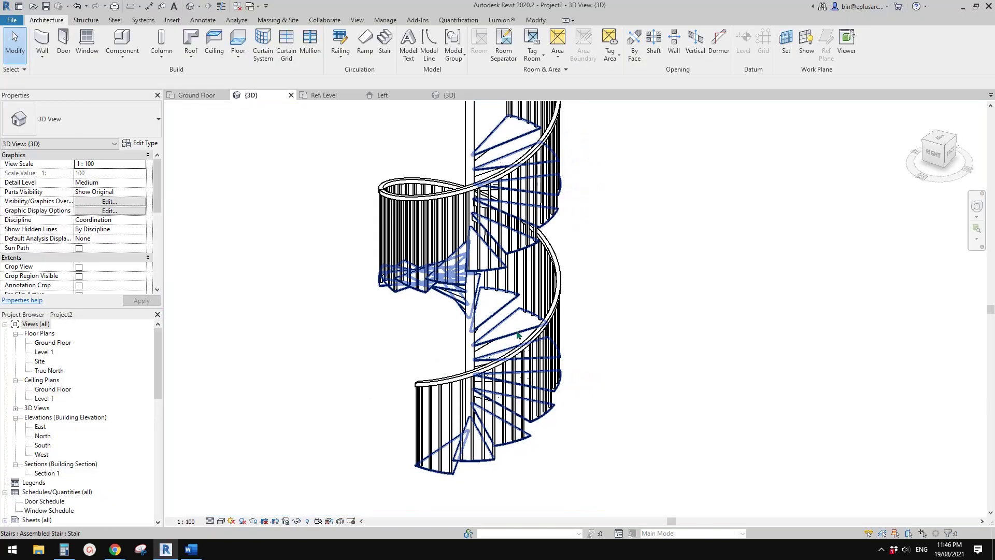
click(545, 327)
shift+middle_drag(543, 299, 593, 298)
scroll(593, 295, up, 2)
scroll(601, 275, down, 1)
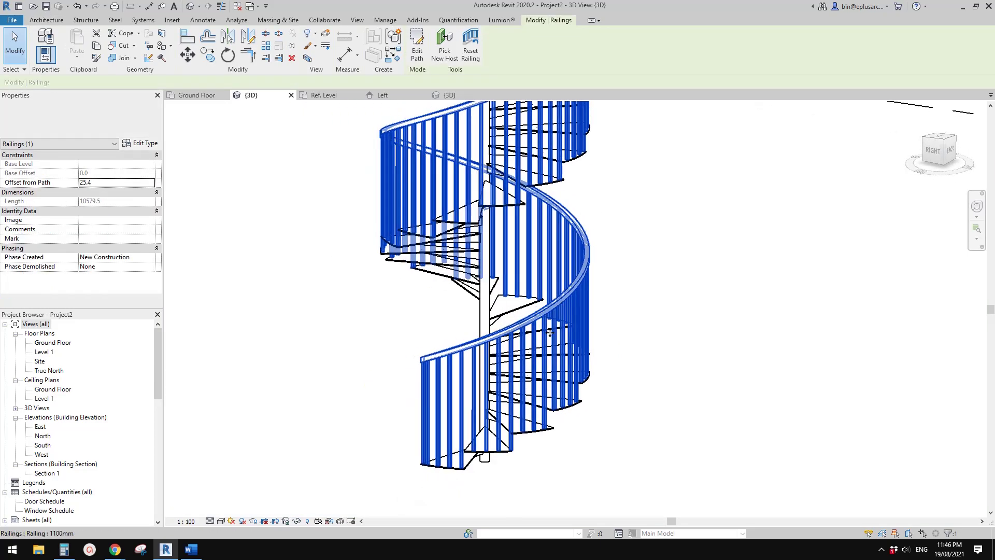
click(142, 145)
drag(510, 128, 251, 126)
Duplicate the 1100mm railing type as 'new', checking the Word reference photo afterwards.
click(329, 151)
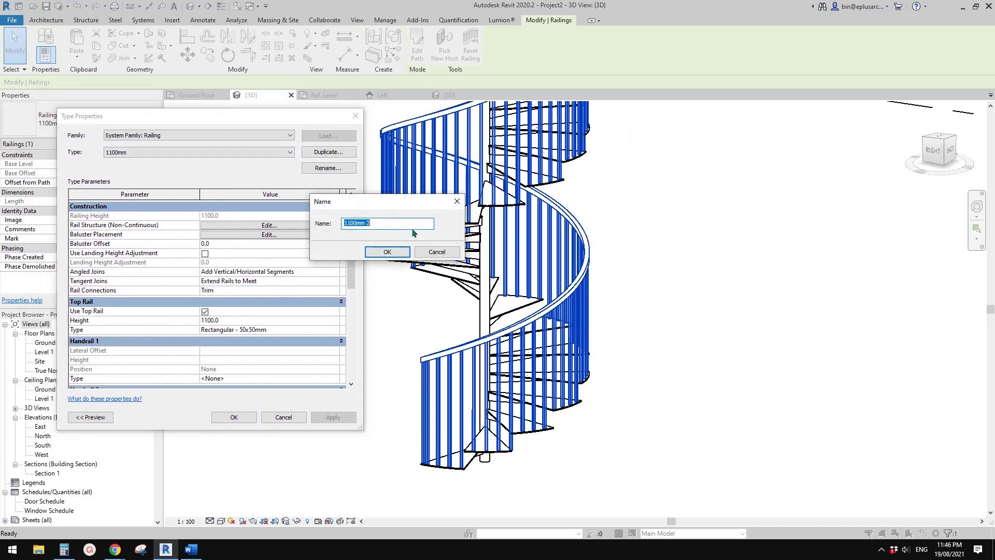
text(new)
key(Return)
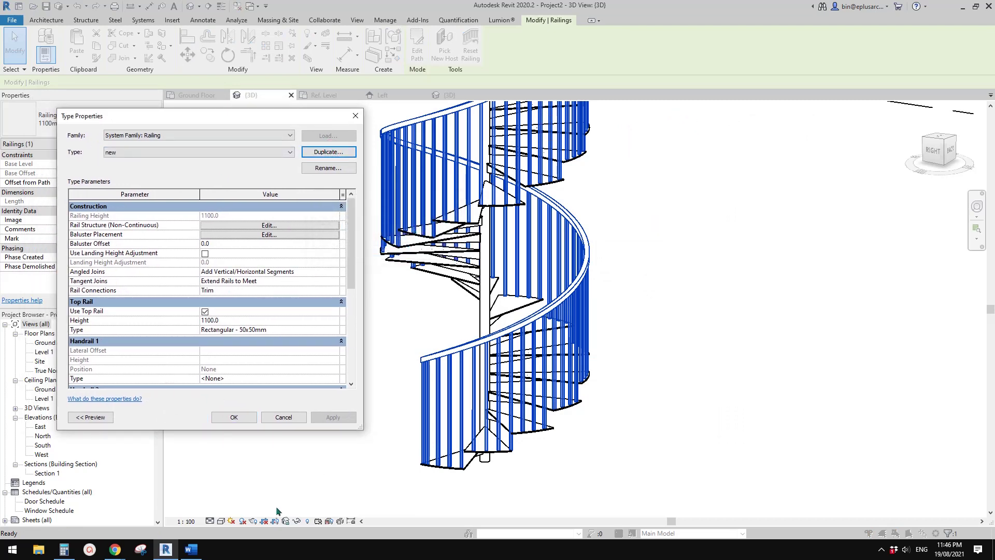
click(191, 550)
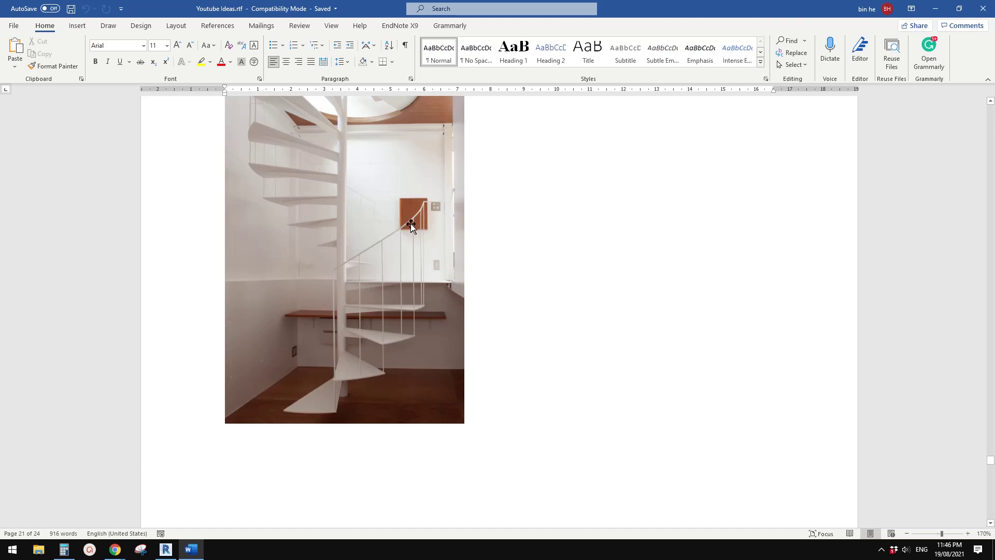
click(170, 551)
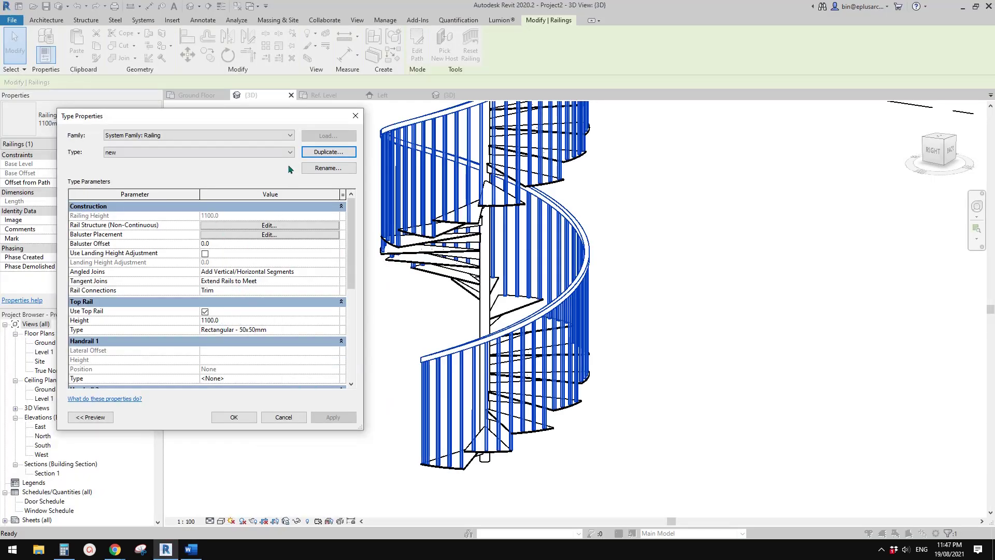
Inspect the Top Rail Type list, then cancel both dialogs, keeping Rectangular 50x50mm.
drag(279, 117, 338, 122)
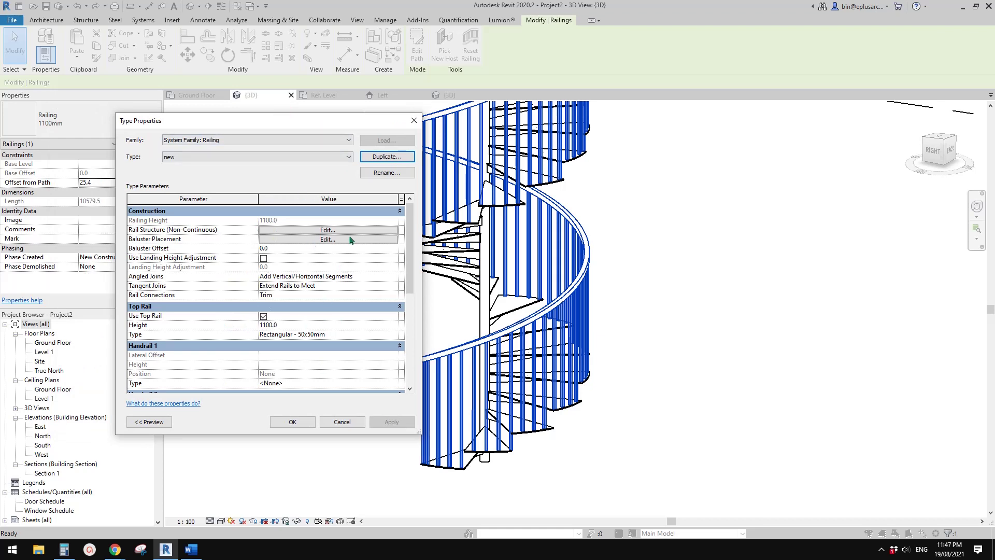
click(394, 335)
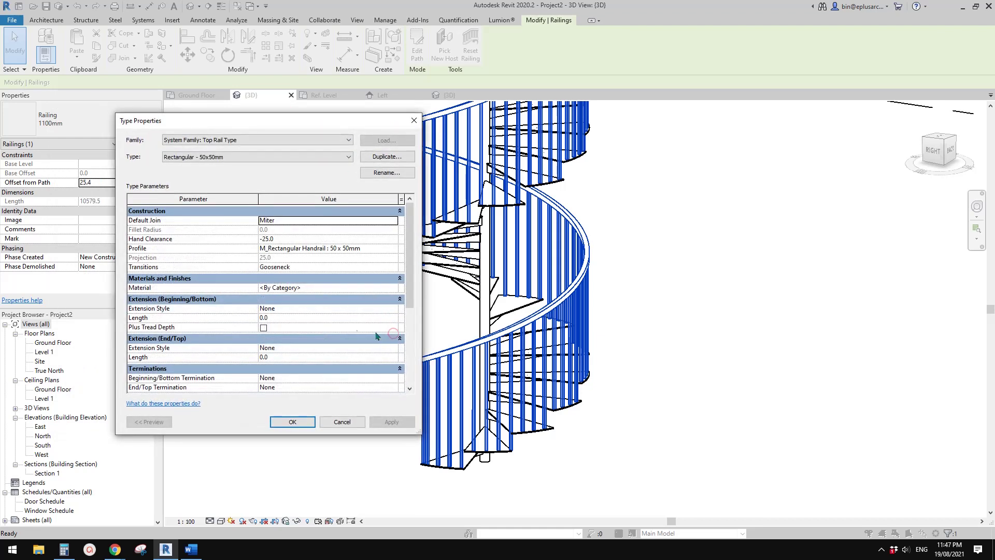
click(254, 153)
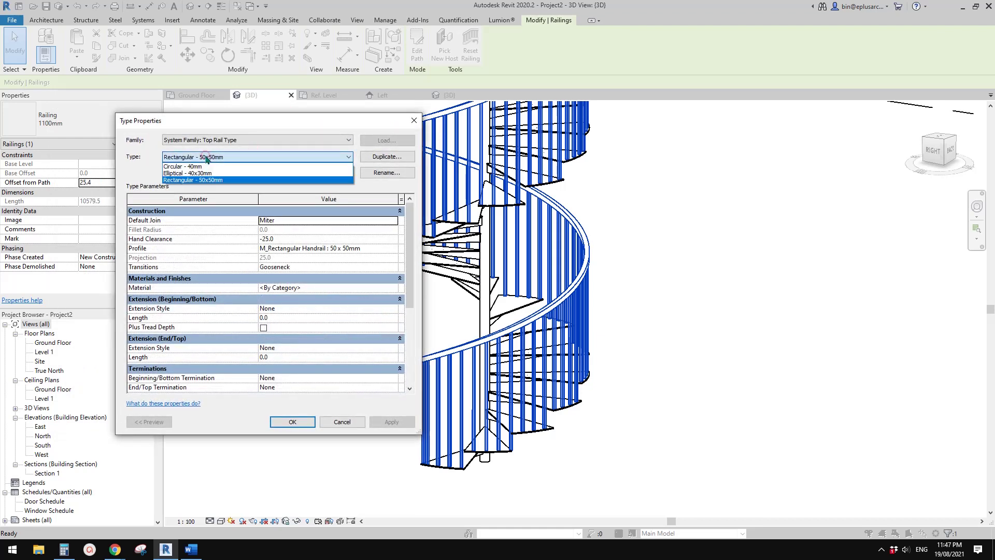
click(206, 155)
click(236, 155)
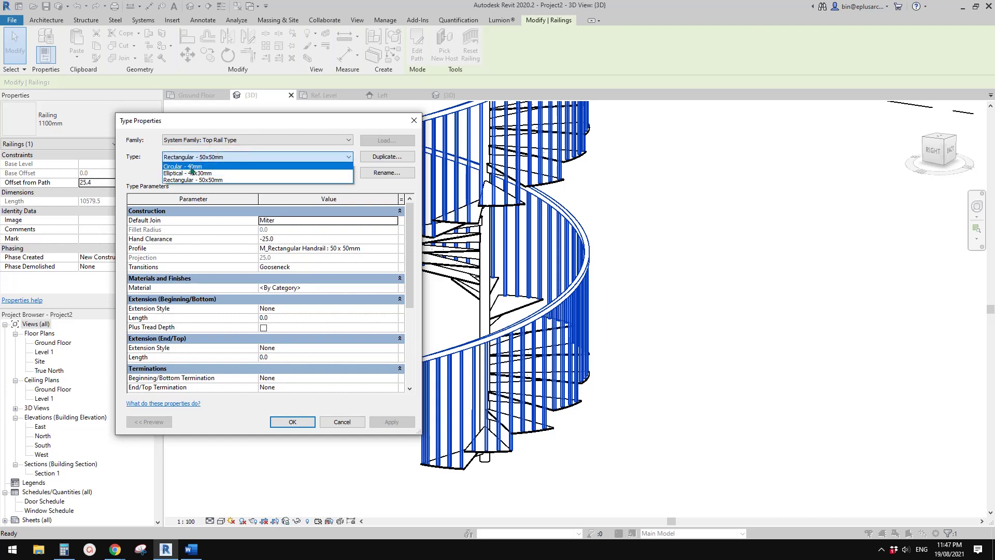
click(273, 157)
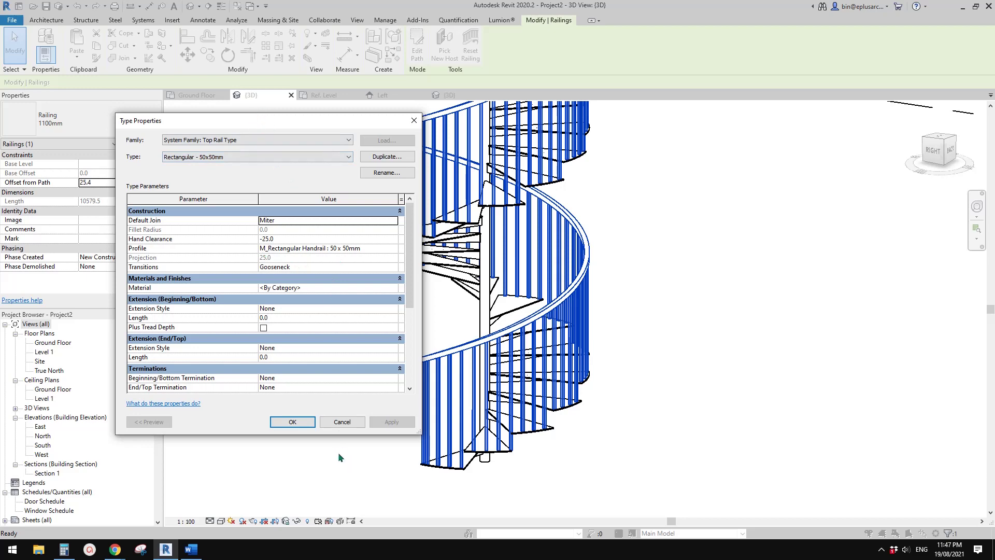
click(342, 422)
click(342, 421)
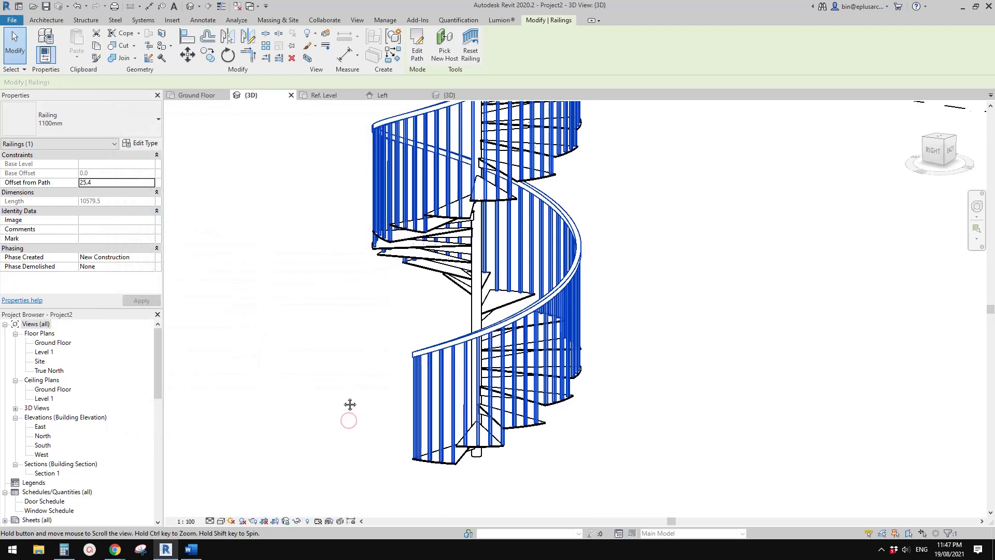
Deselect the railing and expand Families > Profiles in the Project Browser.
click(170, 403)
drag(157, 386, 152, 496)
scroll(143, 458, up, 6)
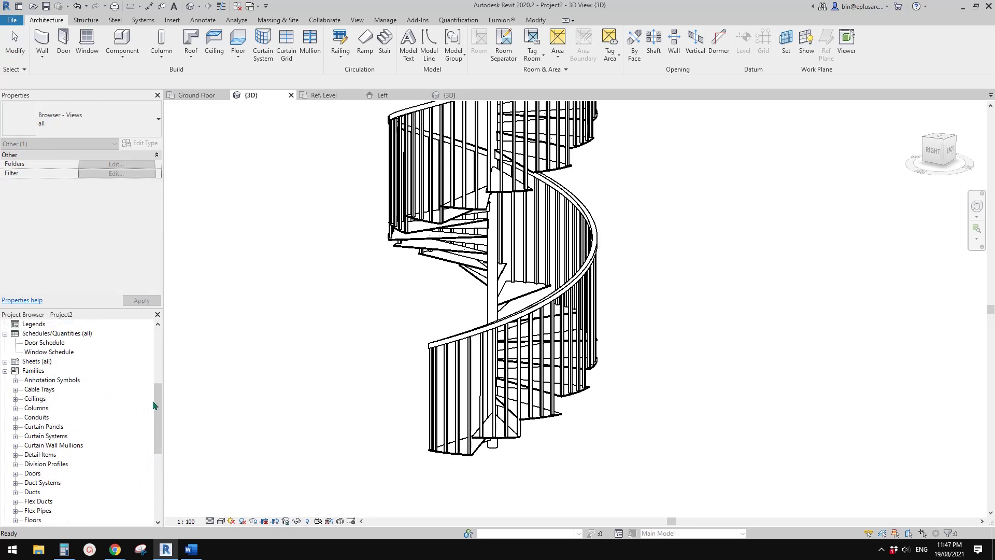
scroll(154, 405, down, 7)
click(33, 427)
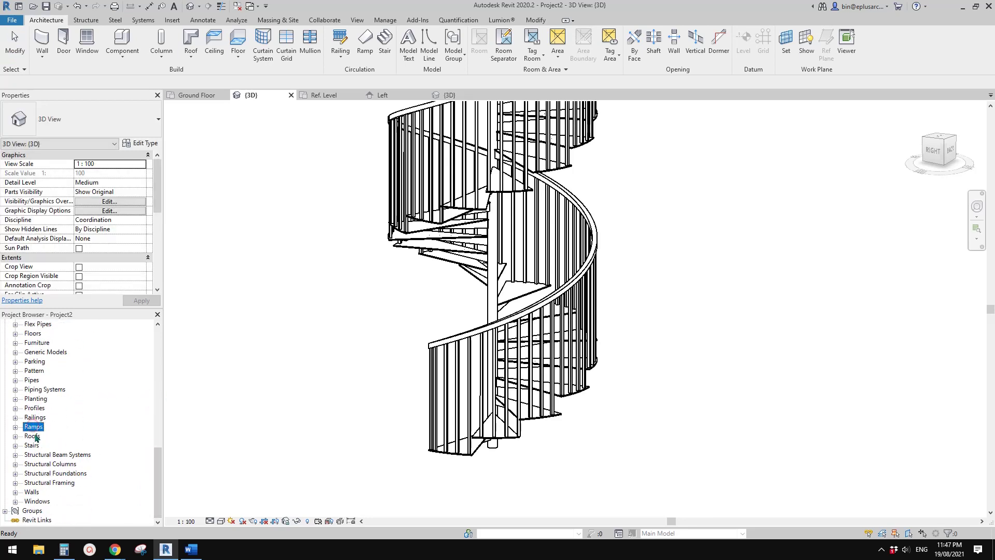
click(34, 418)
click(34, 445)
click(32, 418)
click(27, 408)
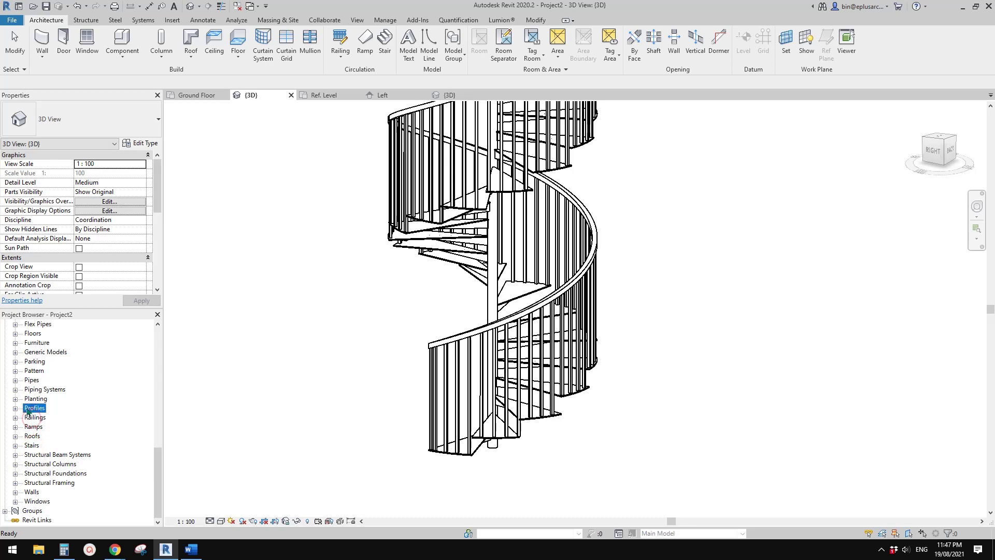
double_click(28, 409)
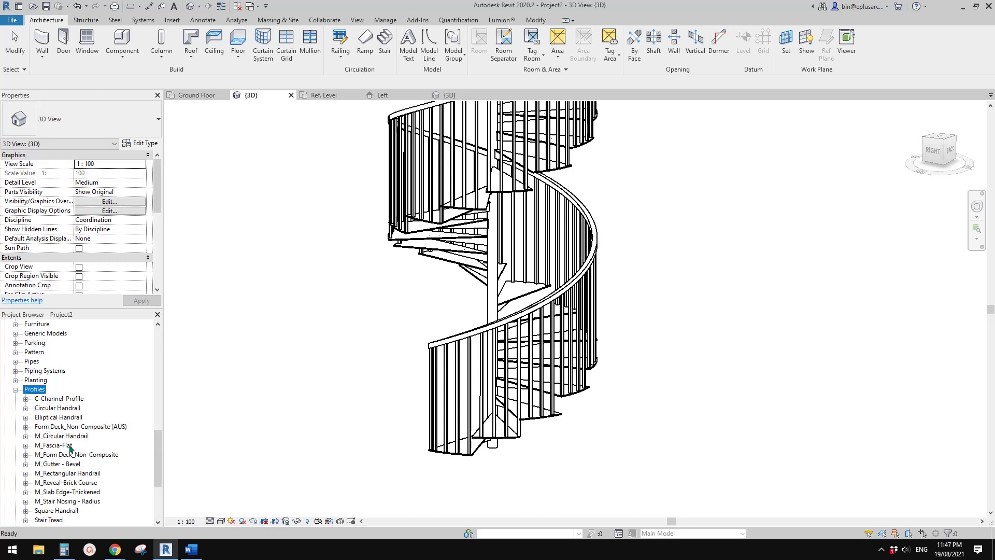
Expand Circular Handrail and M_Circular Handrail to show the 30mm and 40mm types.
click(56, 408)
click(26, 408)
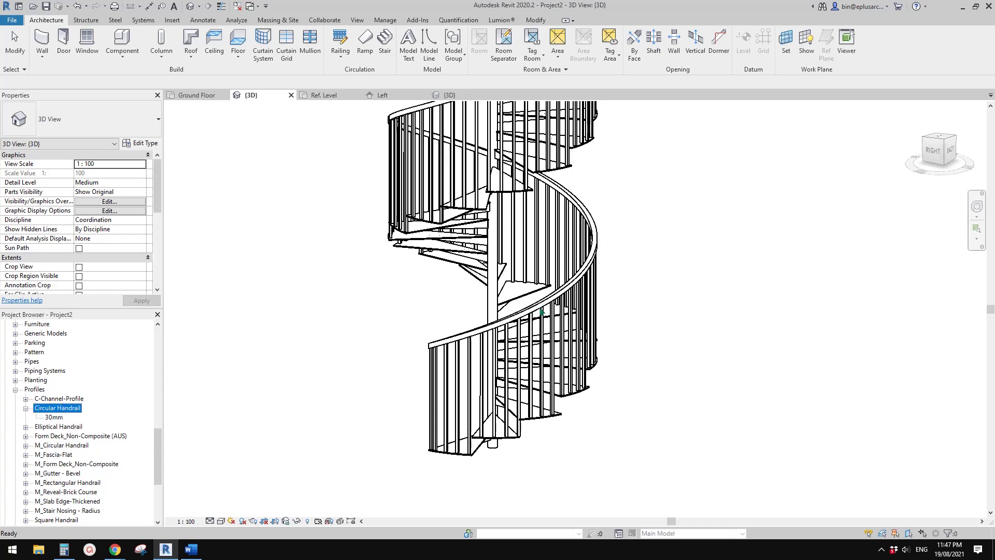
scroll(142, 446, down, 2)
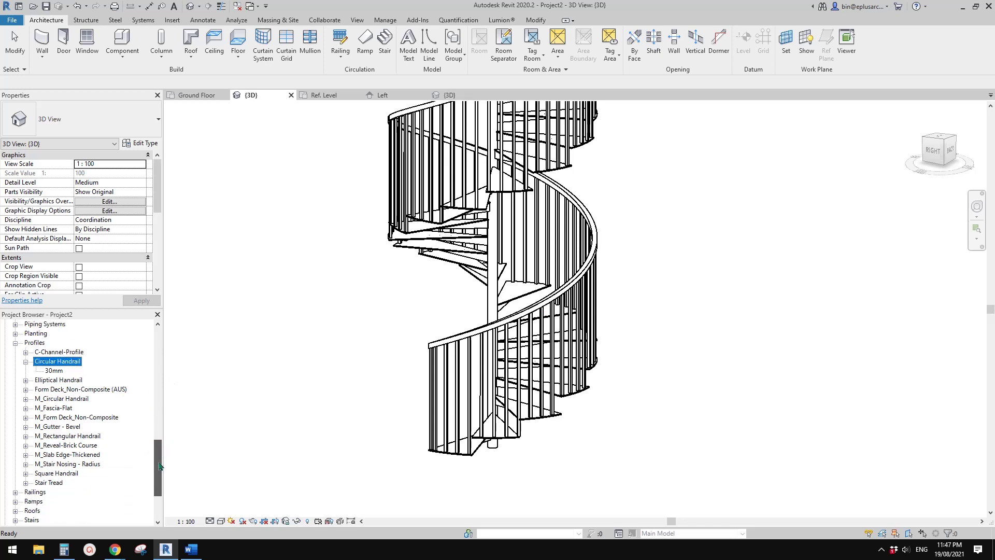
scroll(135, 460, up, 1)
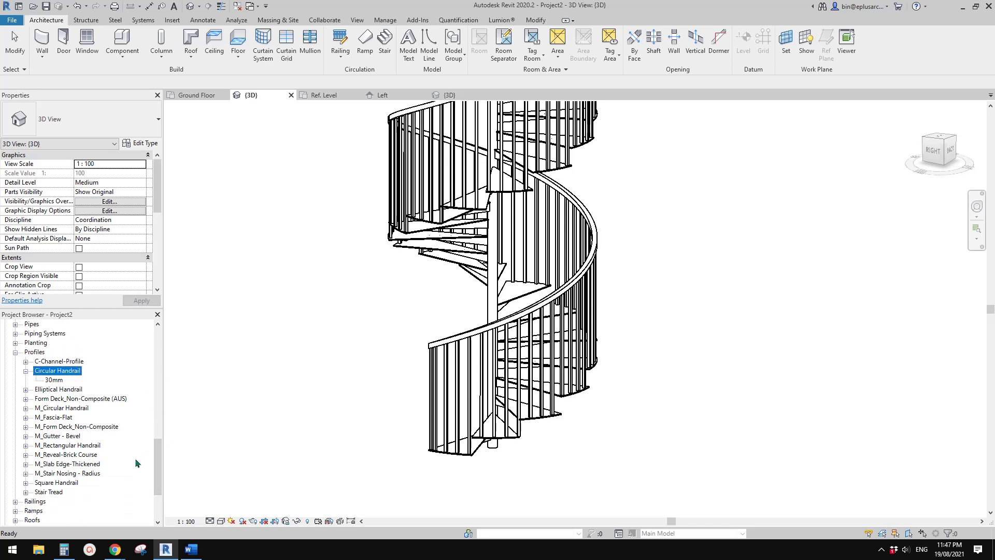
click(62, 407)
click(25, 408)
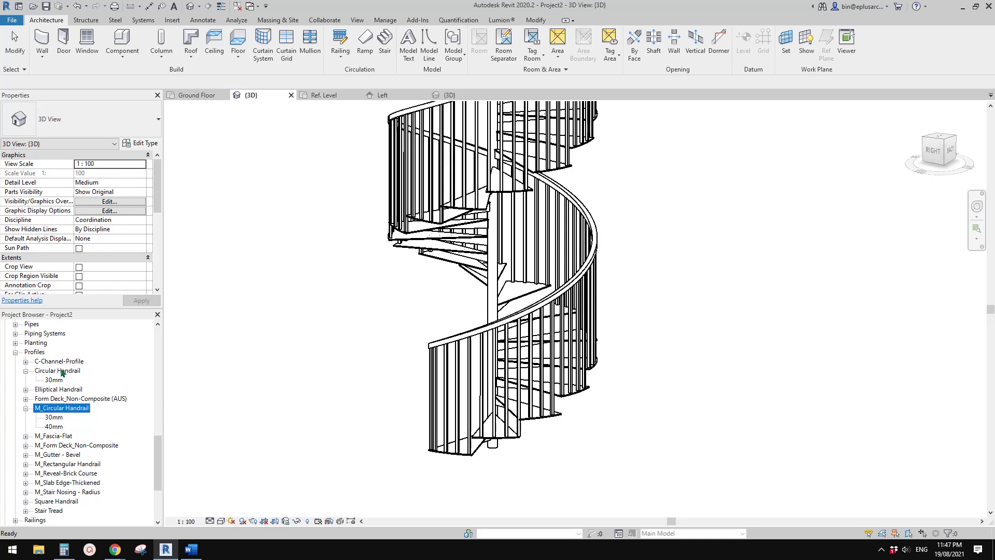
click(56, 417)
Duplicate the M_Circular Handrail 30mm profile as 10mm and set its Diameter to 10.
right_click(54, 417)
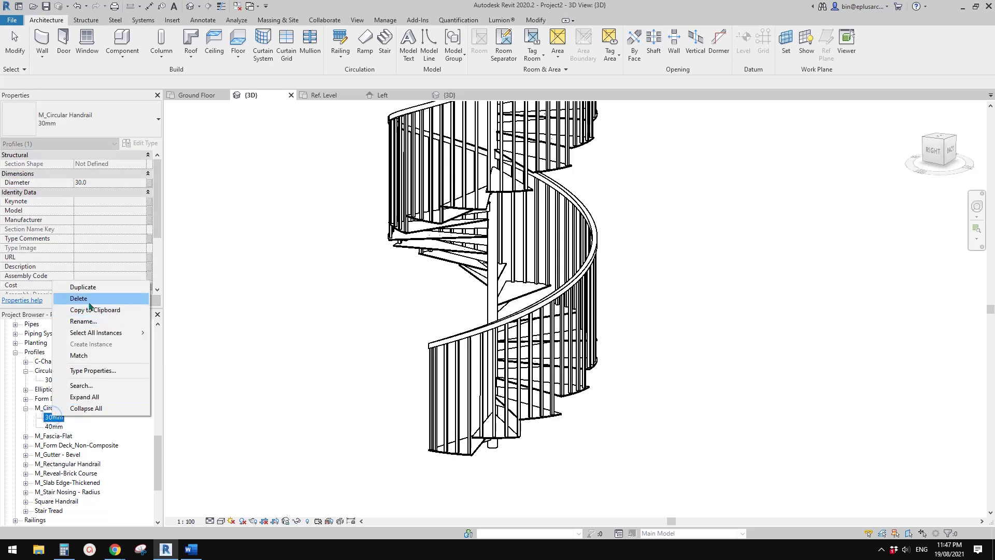
click(97, 287)
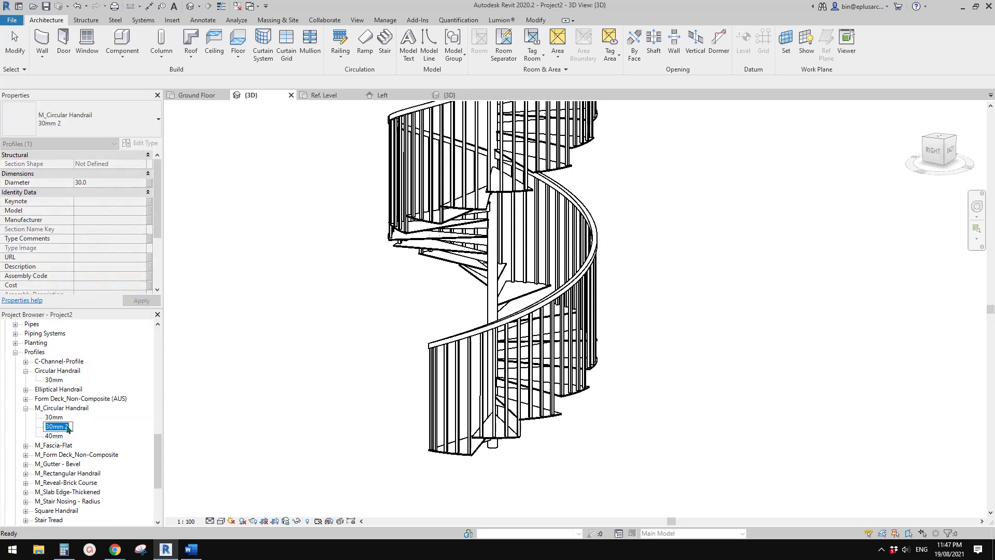
text(10mm)
key(Return)
double_click(58, 420)
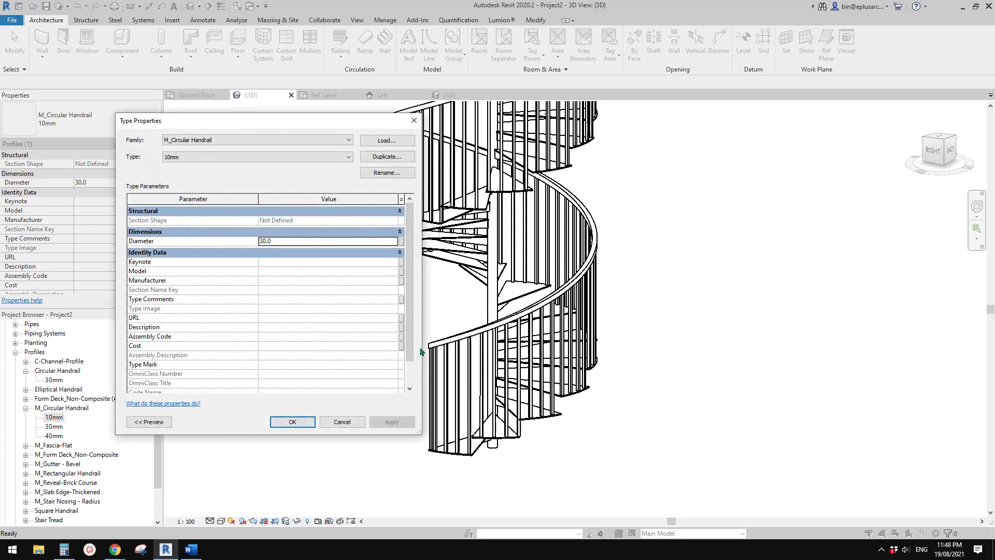
click(306, 243)
text(10)
click(292, 421)
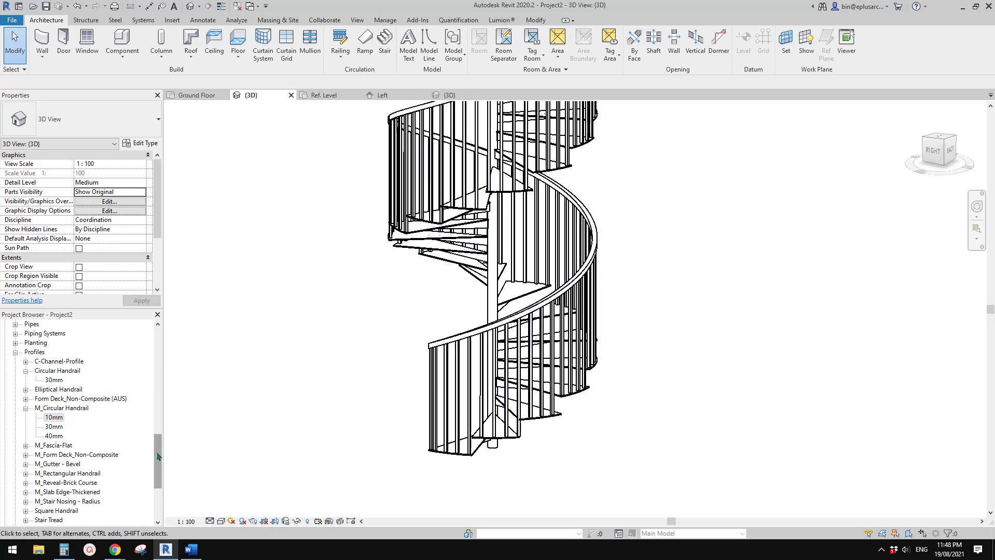
mouse_move(158, 456)
mouse_down()
mouse_move(158, 467)
mouse_move(158, 447)
mouse_up()
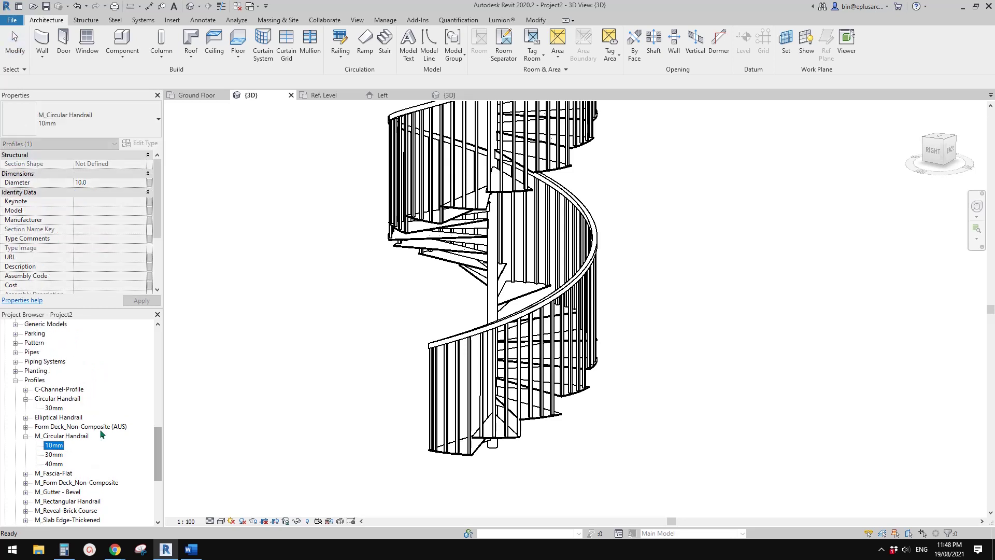
Collapse the handrail profile groups and expand Railings > Baluster - Round.
click(26, 436)
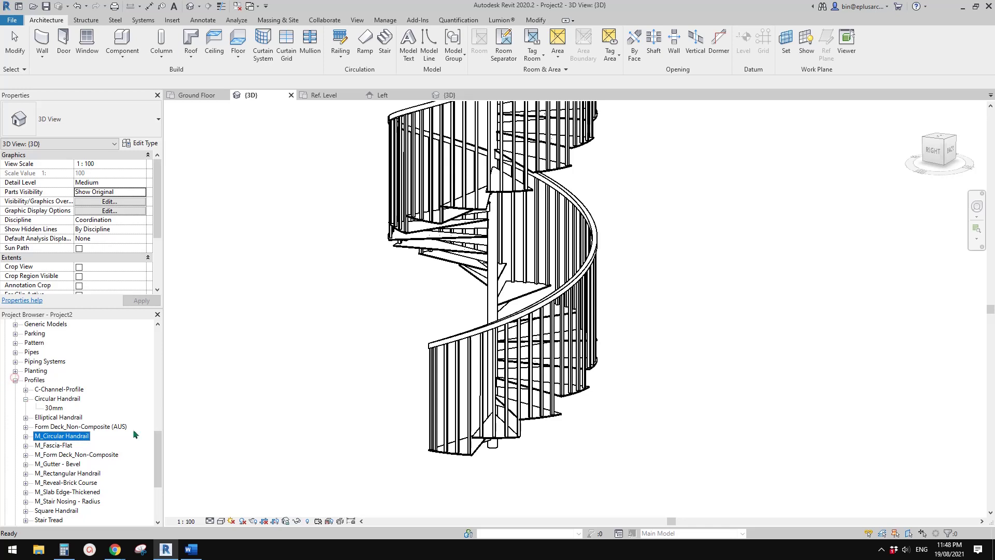
drag(158, 456, 158, 463)
click(25, 380)
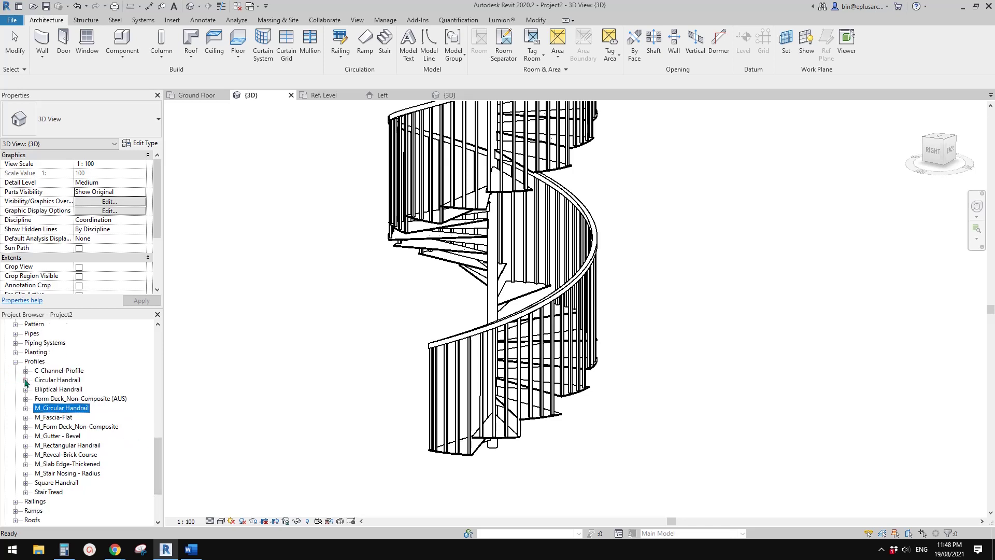
scroll(25, 381, down, 1)
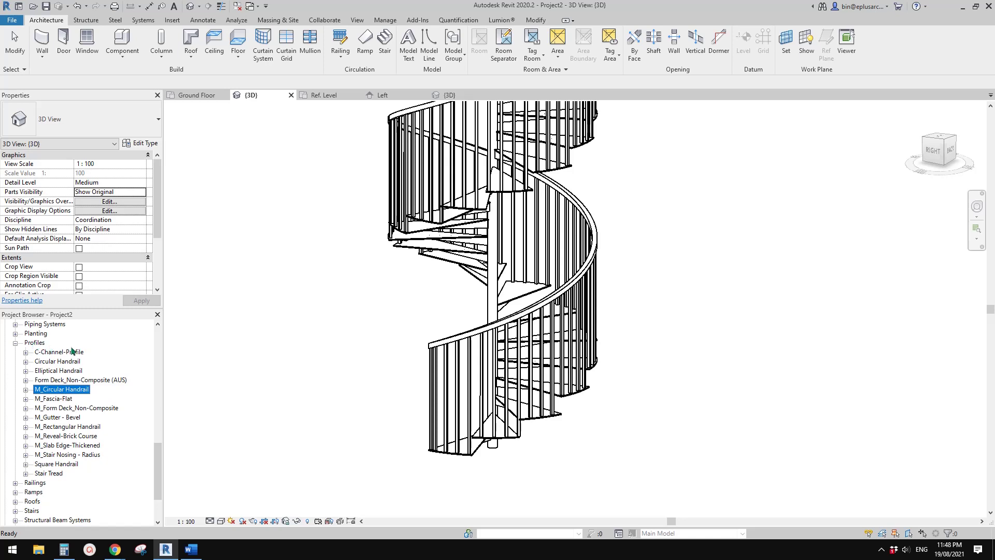
scroll(86, 411, down, 1)
click(34, 464)
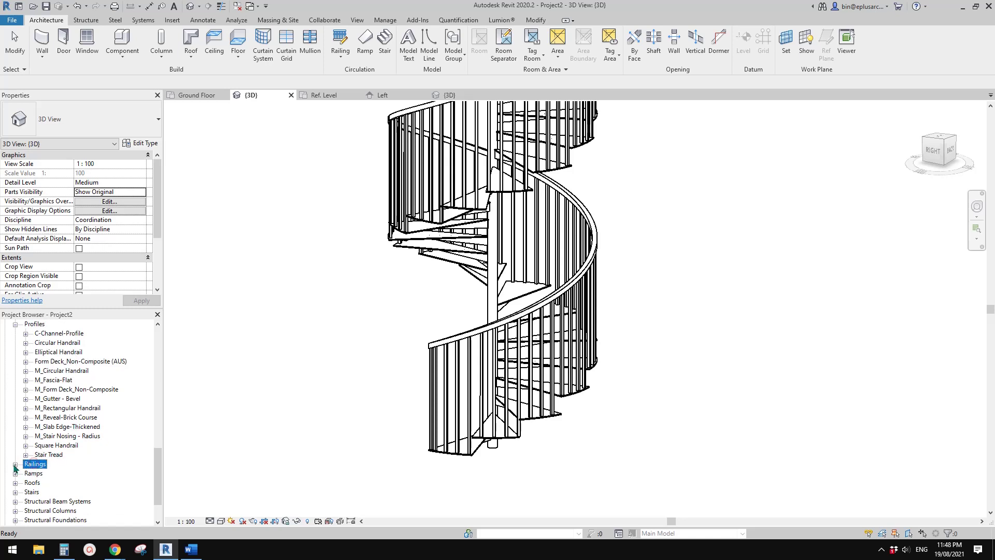
click(15, 464)
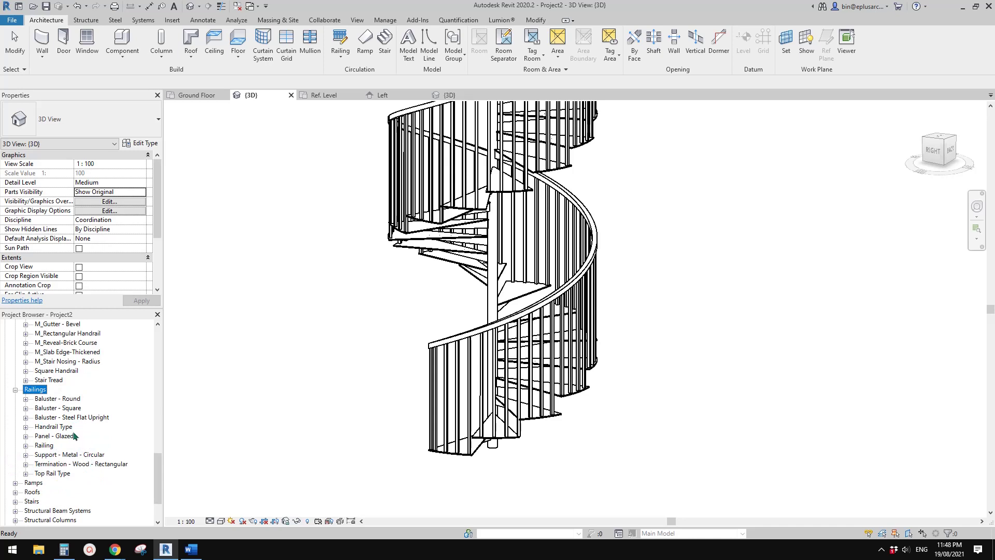
click(64, 400)
click(25, 398)
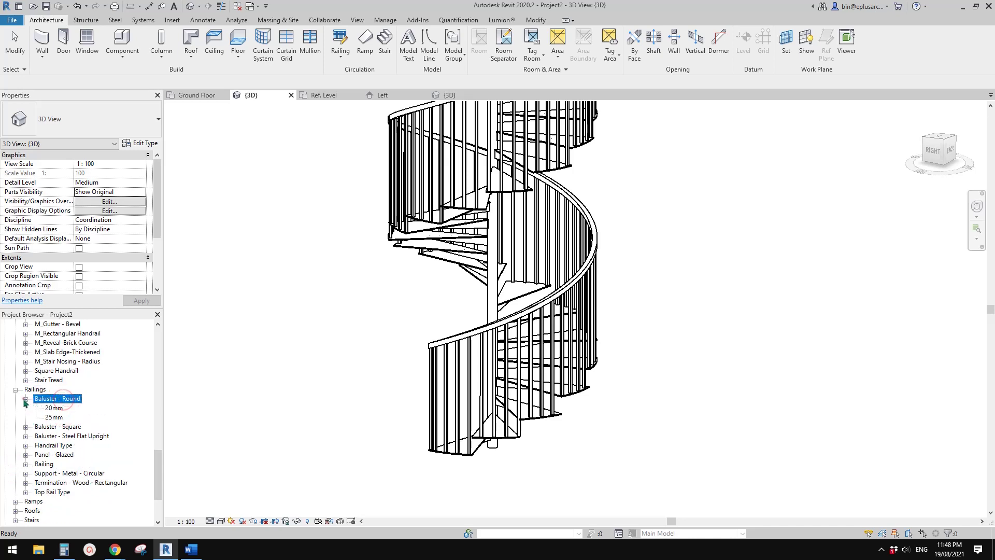
Duplicate the 20mm round baluster type as 10mm and set its Diameter to 10.
click(54, 408)
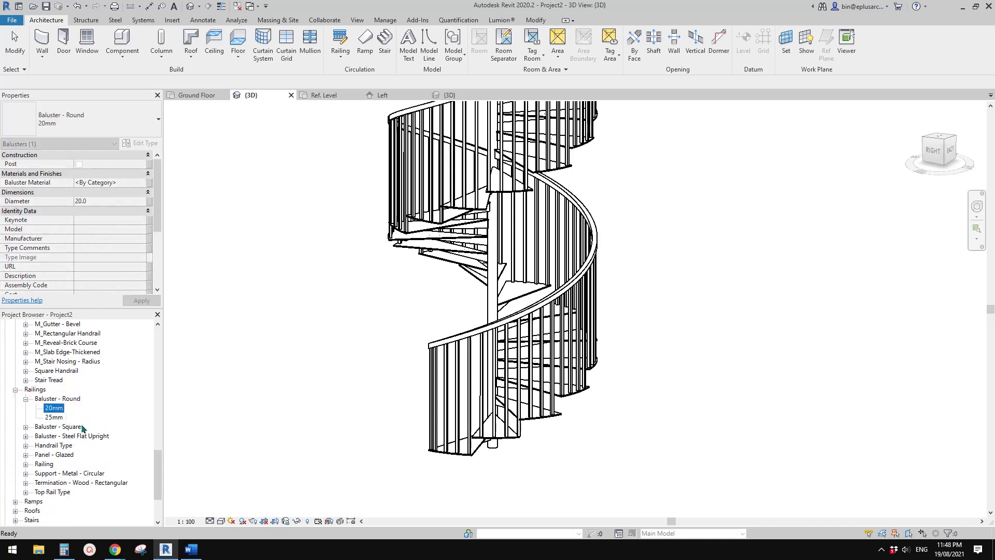
right_click(60, 409)
click(89, 278)
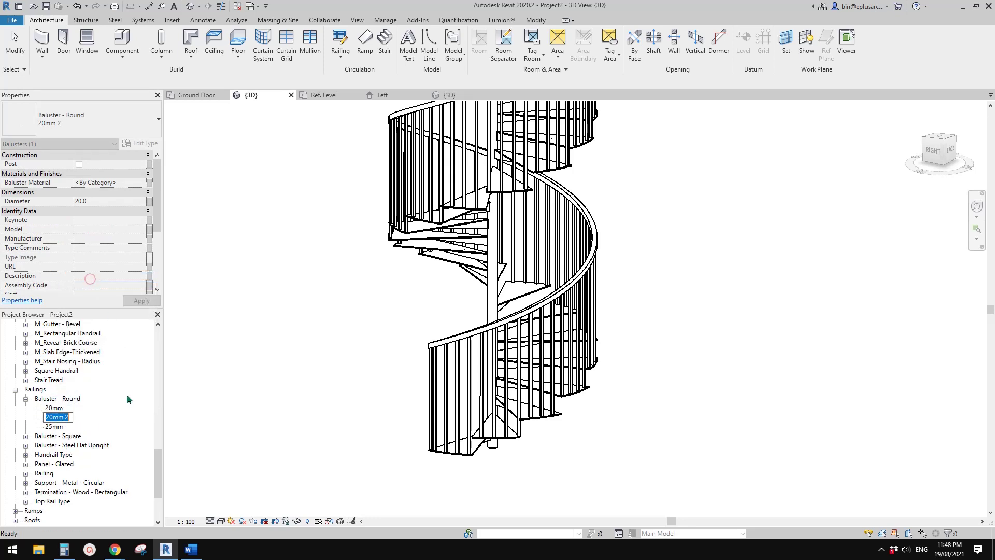
text(10mm)
key(Return)
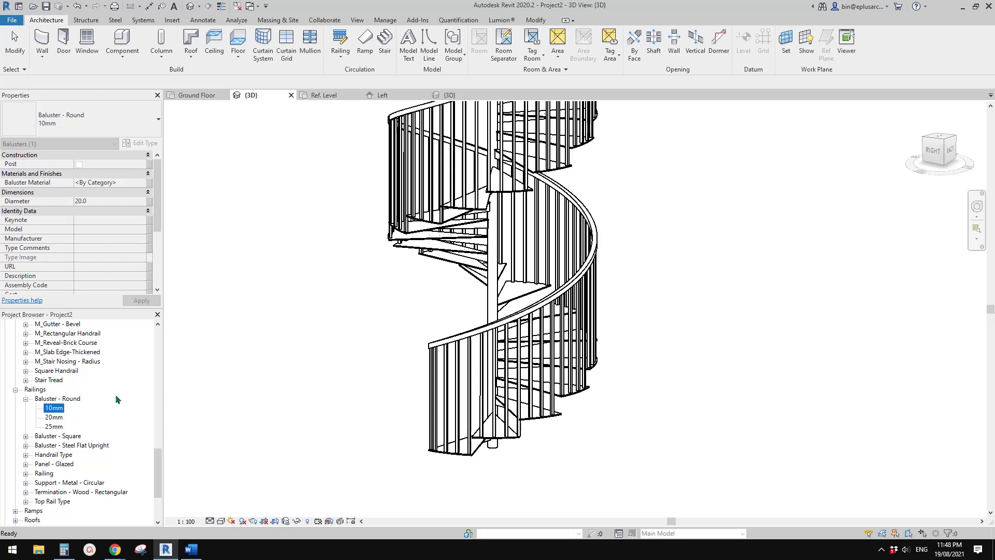
double_click(54, 408)
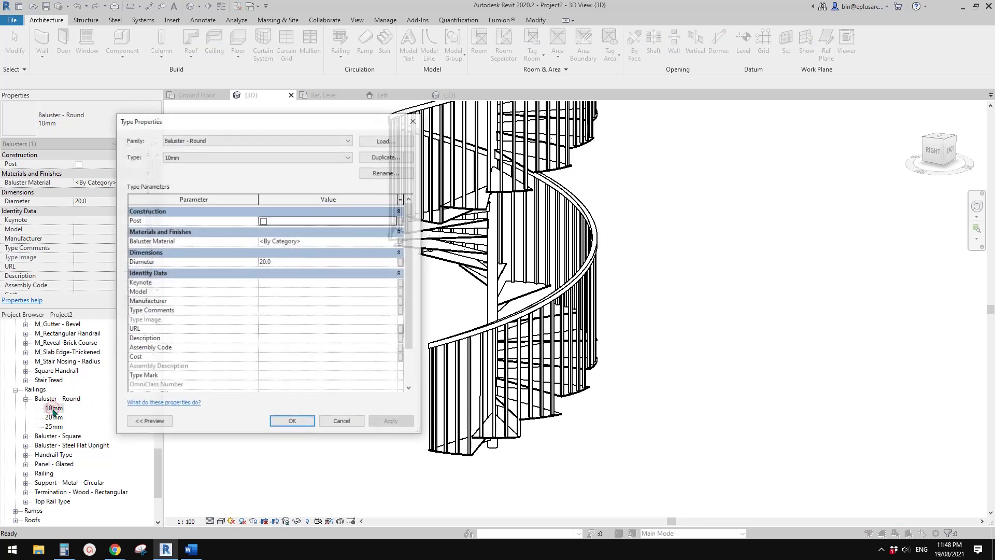
click(288, 262)
text(10)
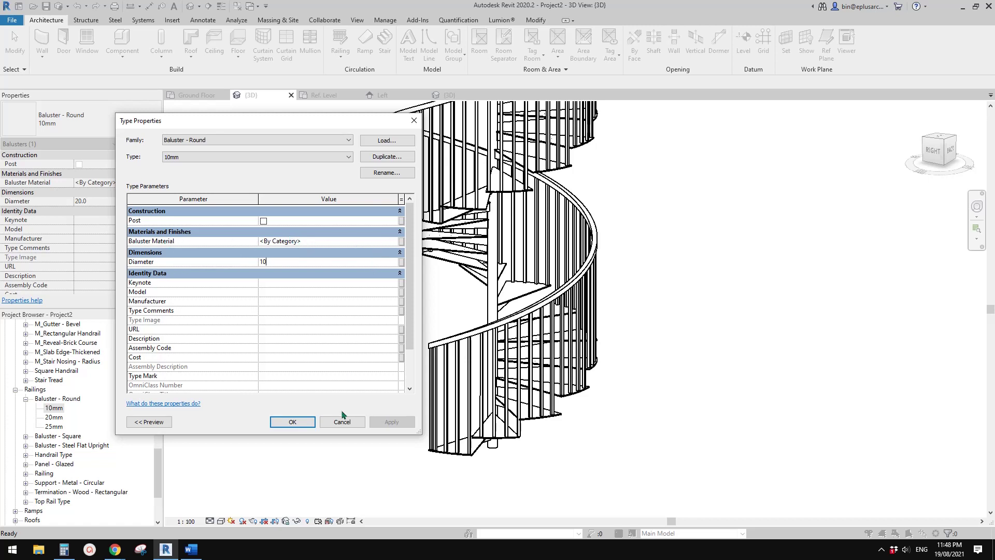
click(301, 422)
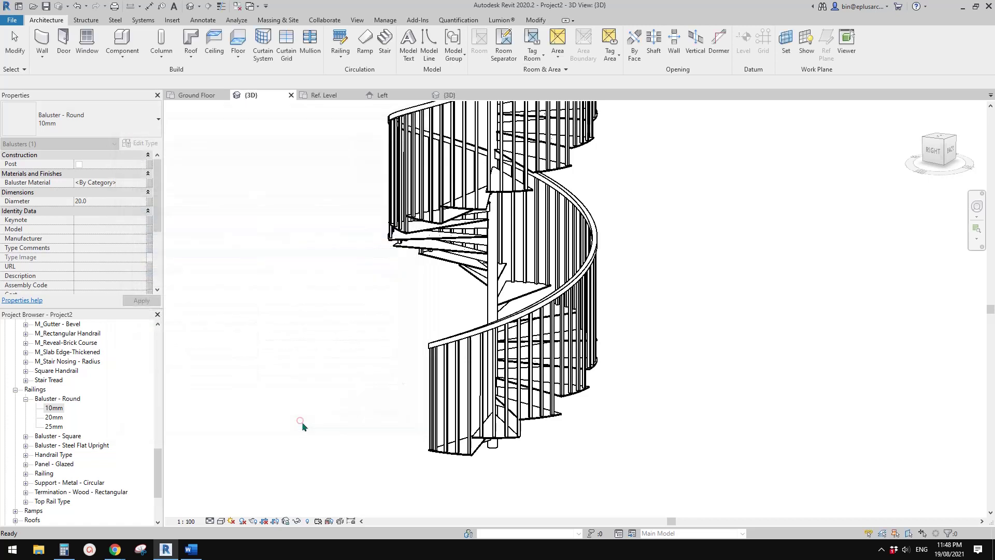
Select the spiral stair railing and duplicate its 1100mm type as 'new'.
click(270, 336)
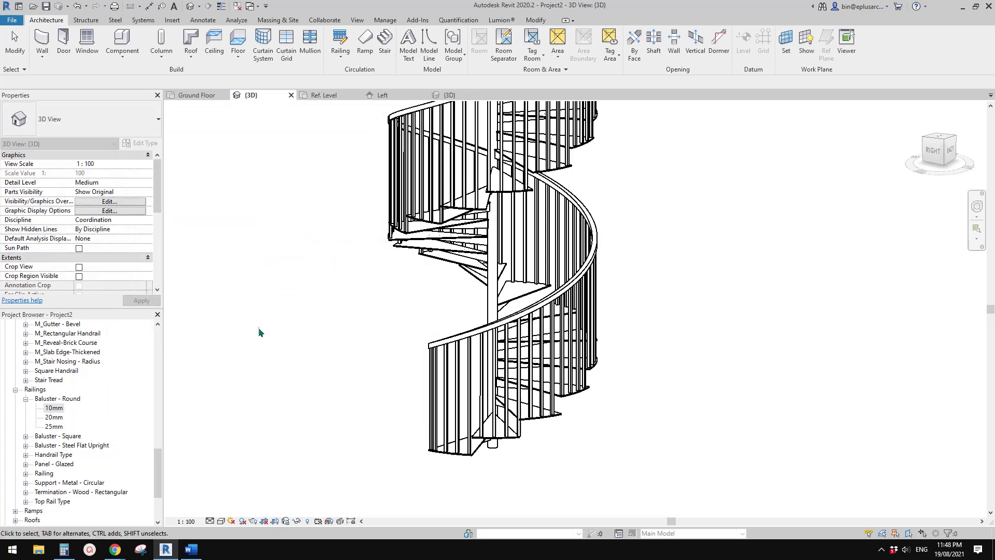
click(461, 366)
mouse_move(422, 357)
middle_down()
mouse_move(336, 377)
mouse_move(409, 363)
middle_up()
scroll(376, 366, up, 1)
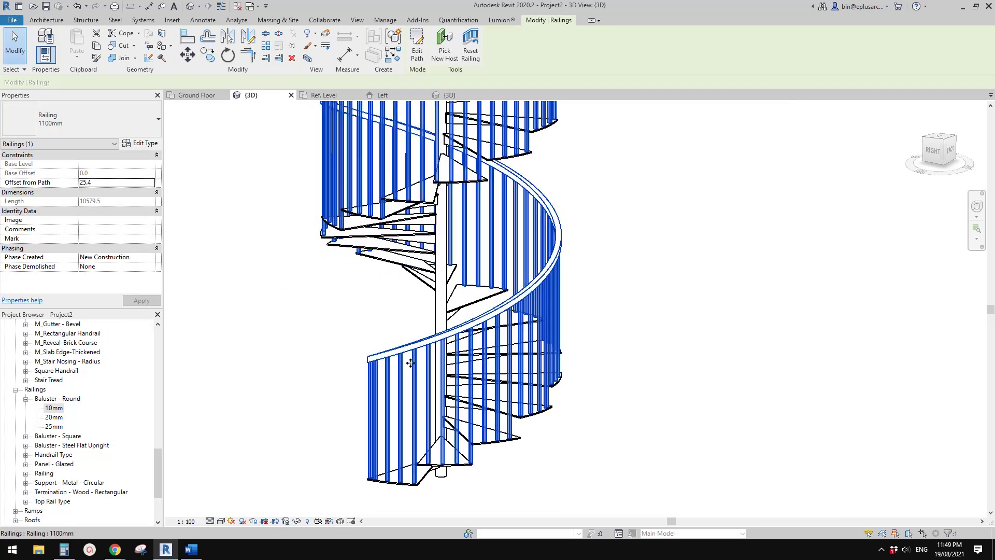
click(140, 142)
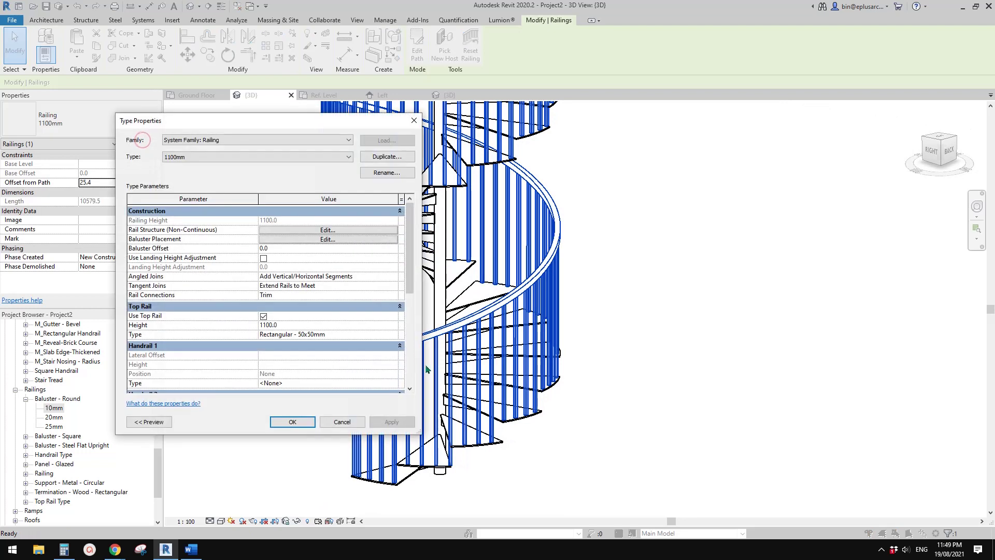
drag(285, 118, 222, 107)
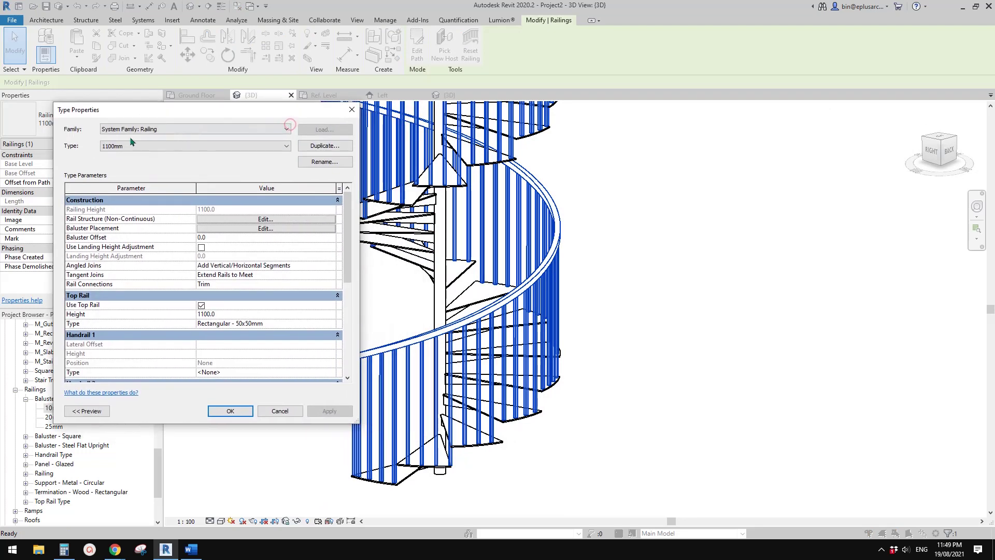
click(315, 146)
text(new)
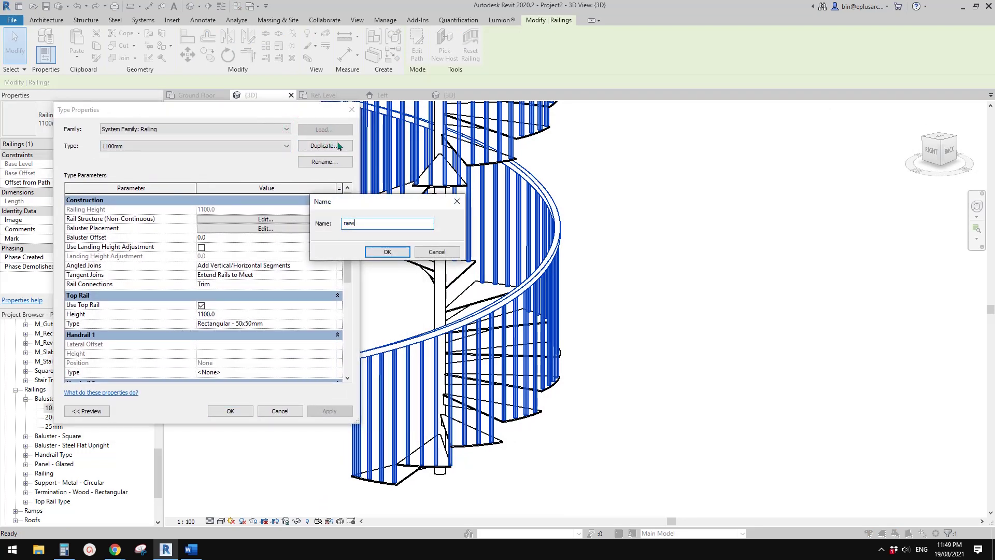
click(387, 252)
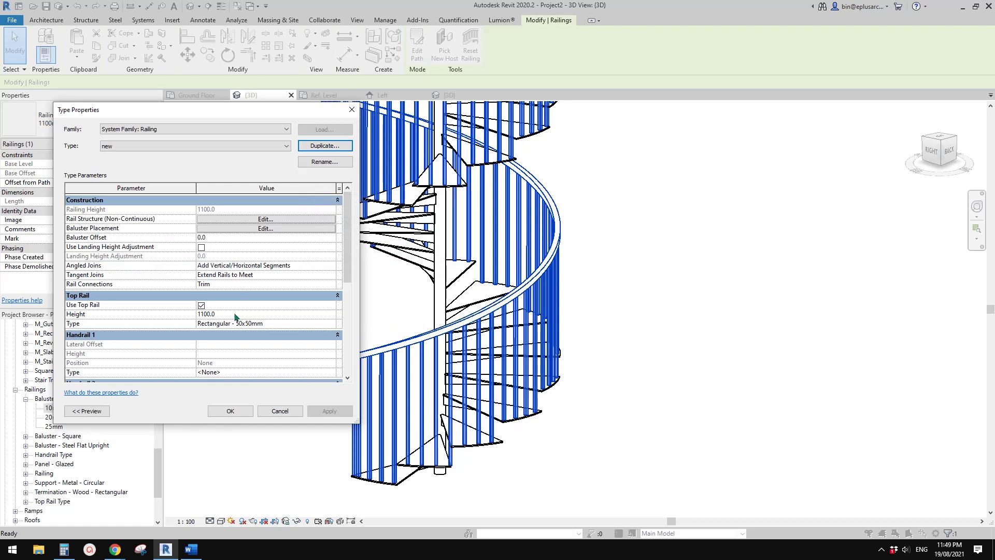
Open the Top Rail Type settings and list the available top rail types.
click(297, 324)
click(331, 323)
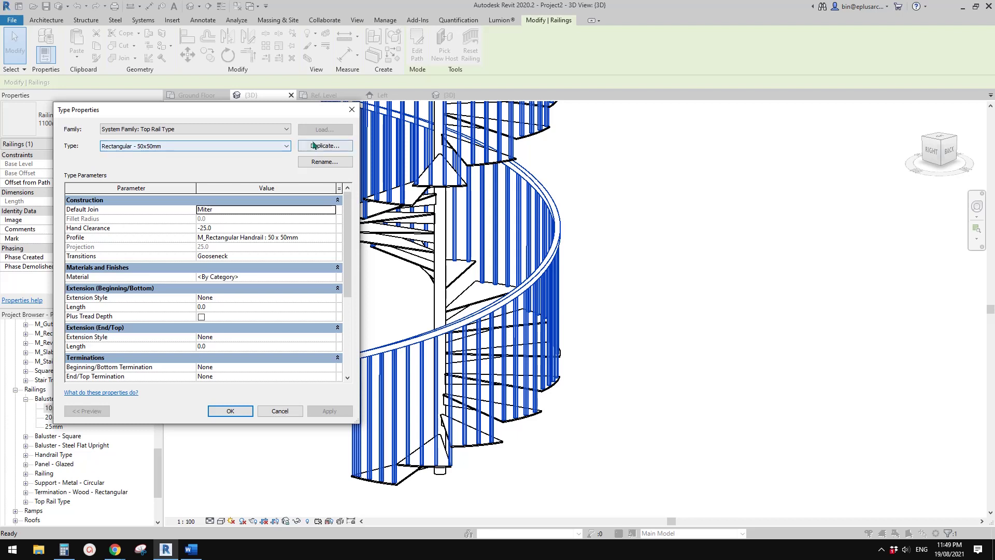
click(257, 147)
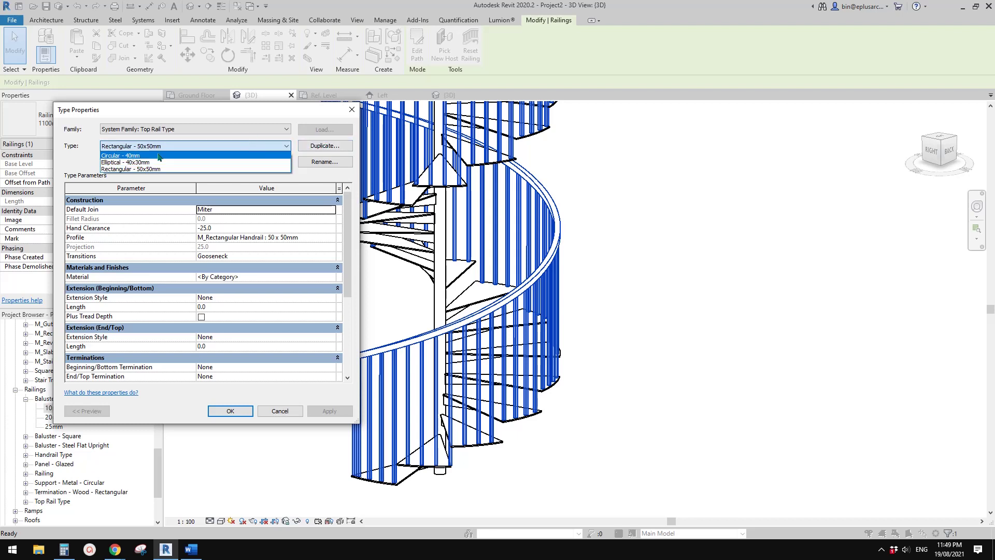
Choose Circular - 40mm as the top rail type and duplicate it as c10.
click(133, 155)
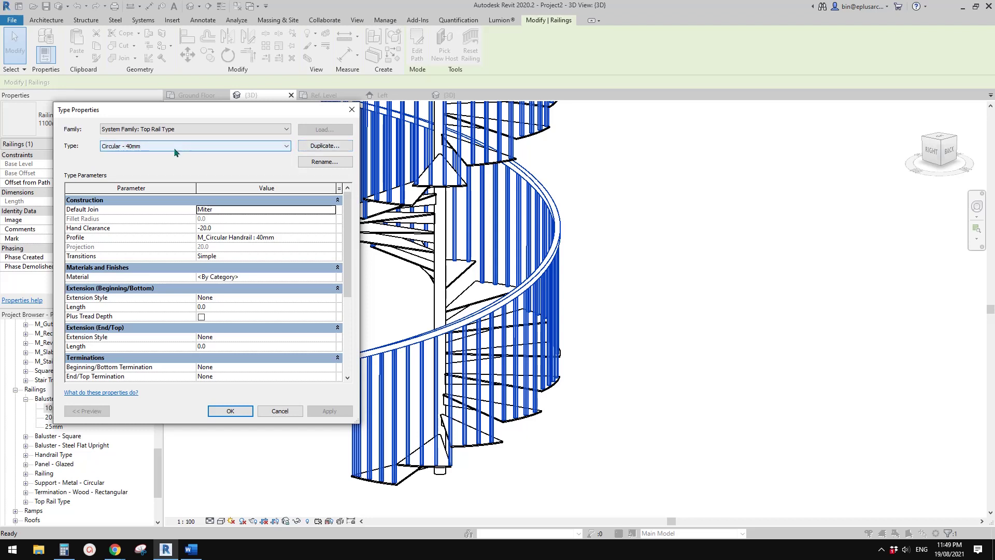
click(326, 146)
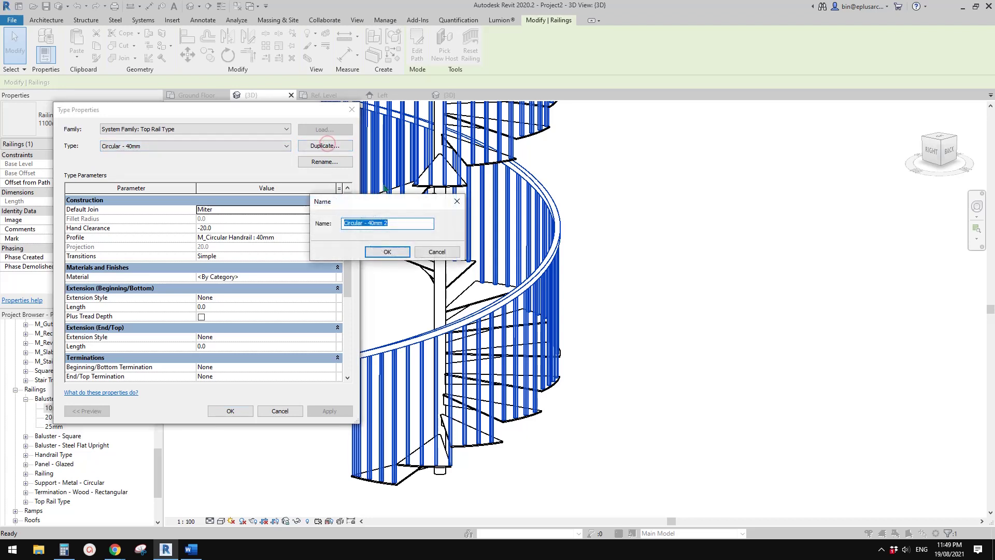
text(c10)
click(395, 251)
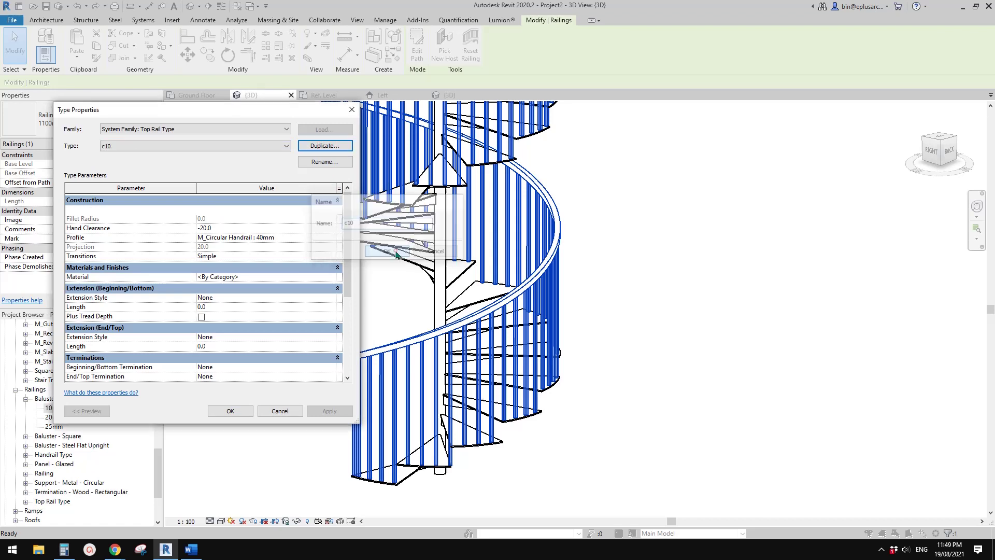
Set the c10 profile to M_Circular Handrail : 10mm and accept both dialogs.
click(291, 238)
click(331, 238)
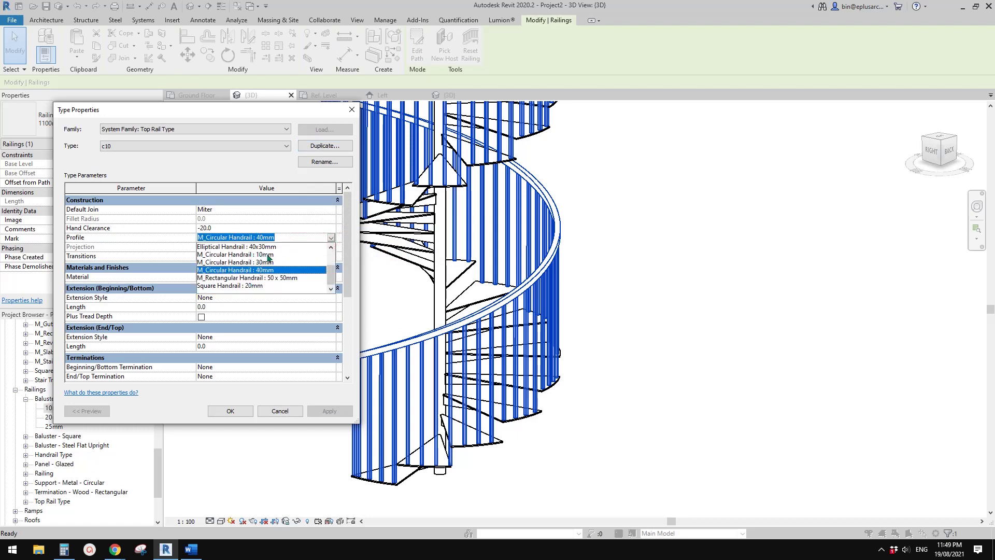
click(241, 255)
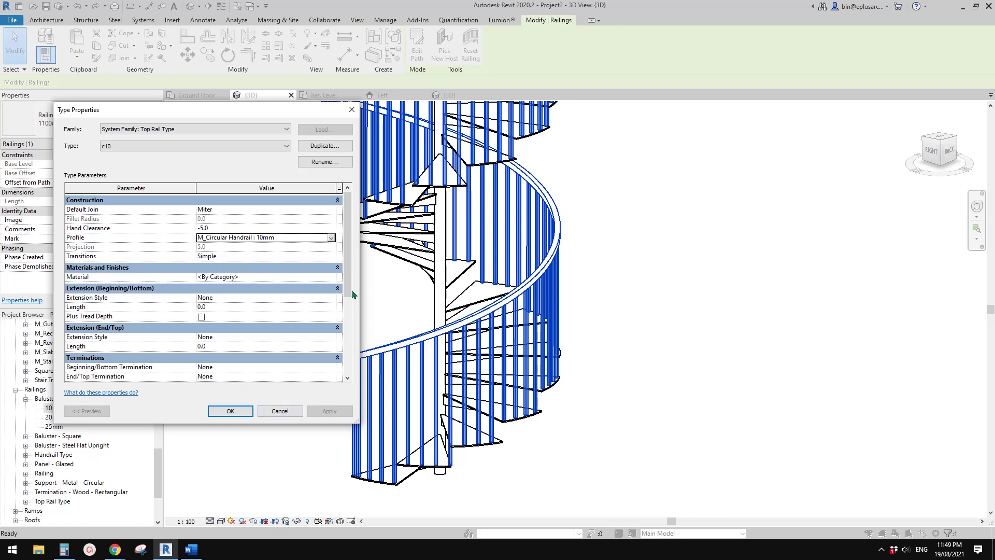
scroll(352, 295, down, 5)
click(232, 412)
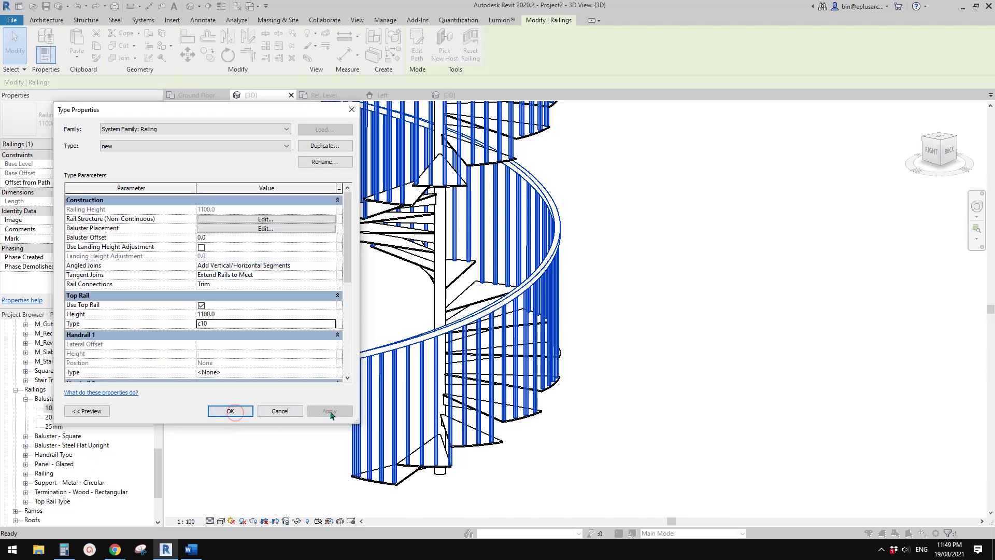
click(230, 410)
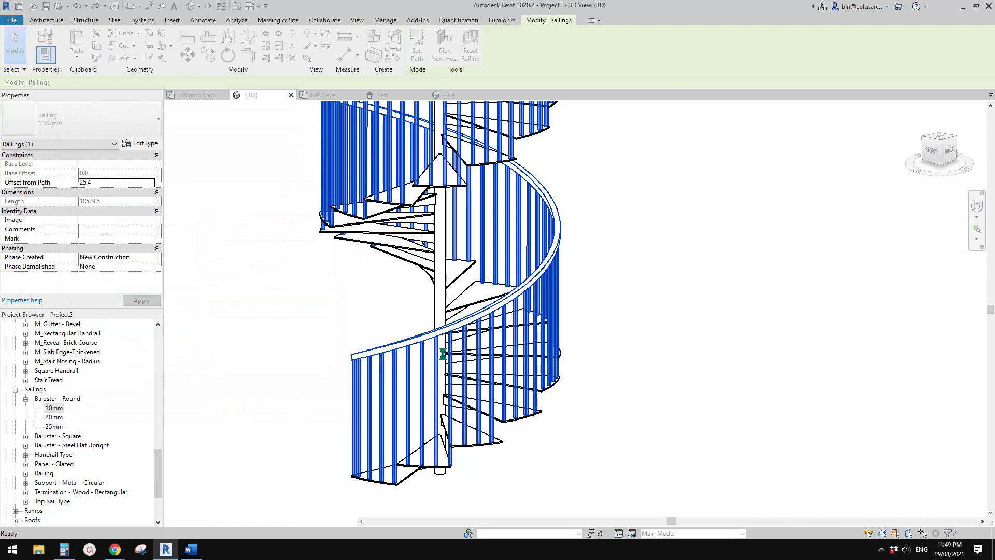
Orbit to view the stair from behind and open the baluster placement settings of railing type 'new'.
shift+middle_drag(473, 320, 398, 342)
scroll(322, 330, up, 2)
scroll(464, 339, up, 7)
scroll(460, 351, down, 3)
scroll(440, 357, down, 3)
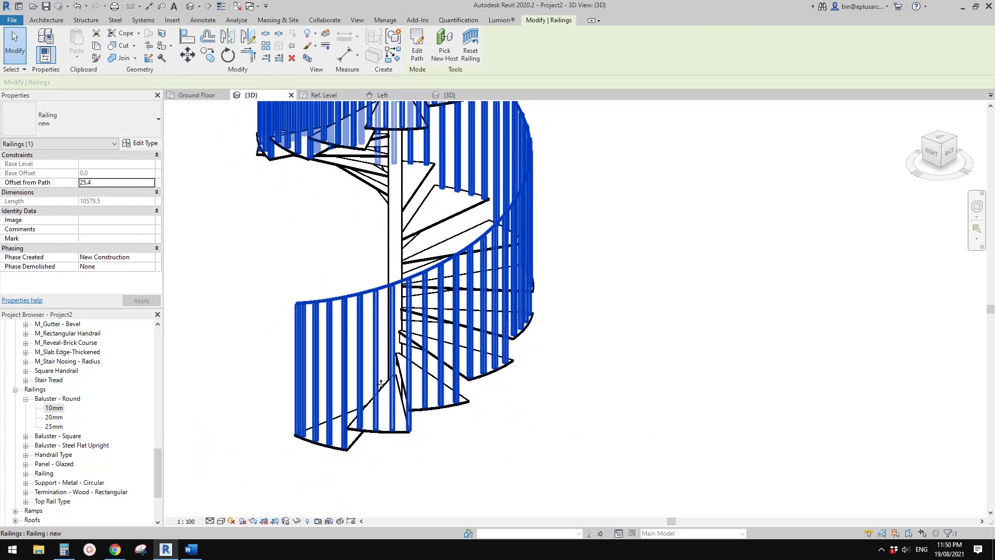
click(140, 143)
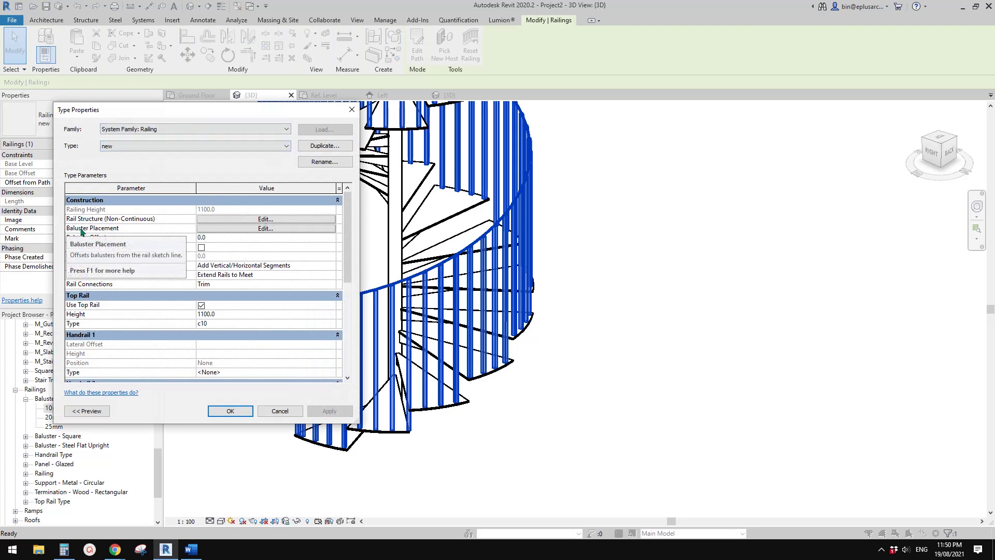
click(269, 228)
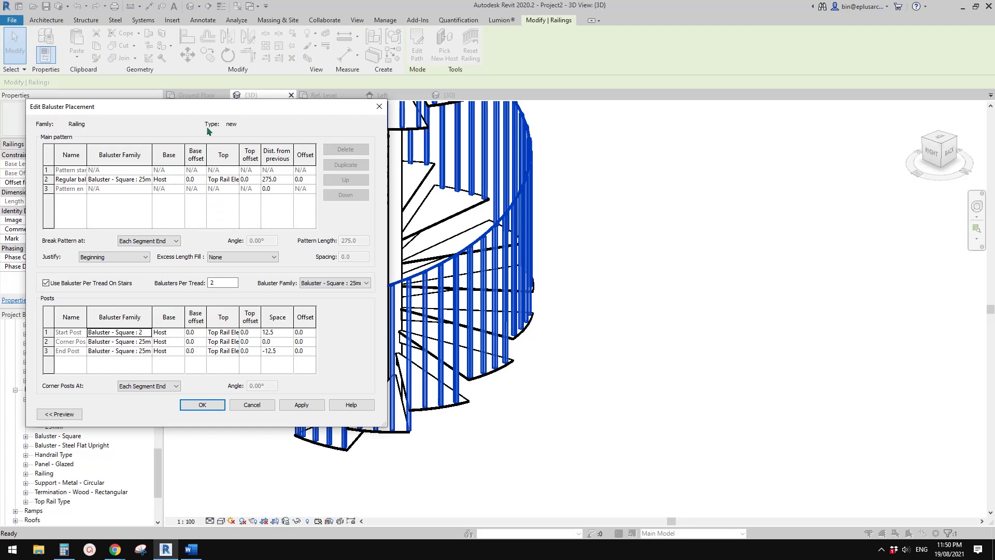
Set the start, end and corner post families to None and apply.
drag(215, 107, 754, 144)
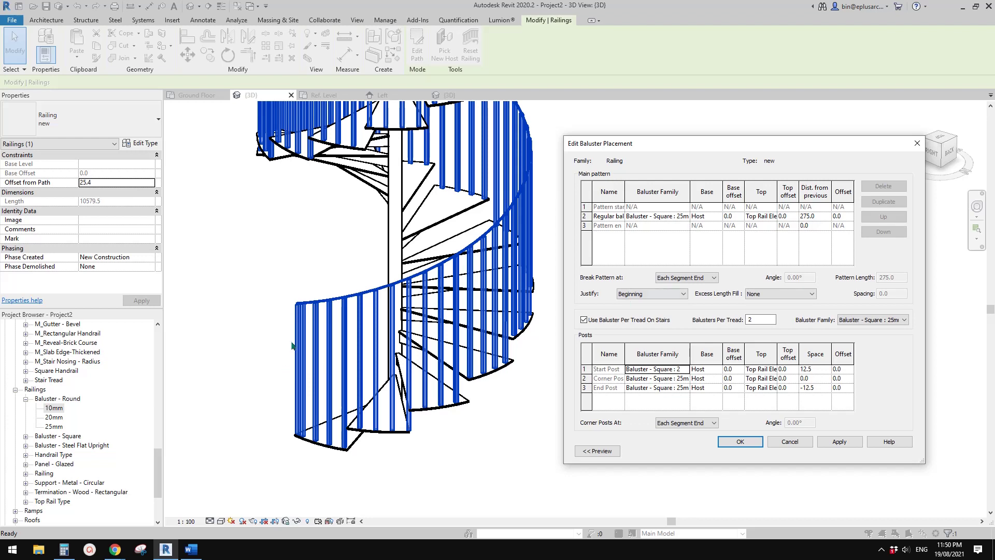
click(685, 371)
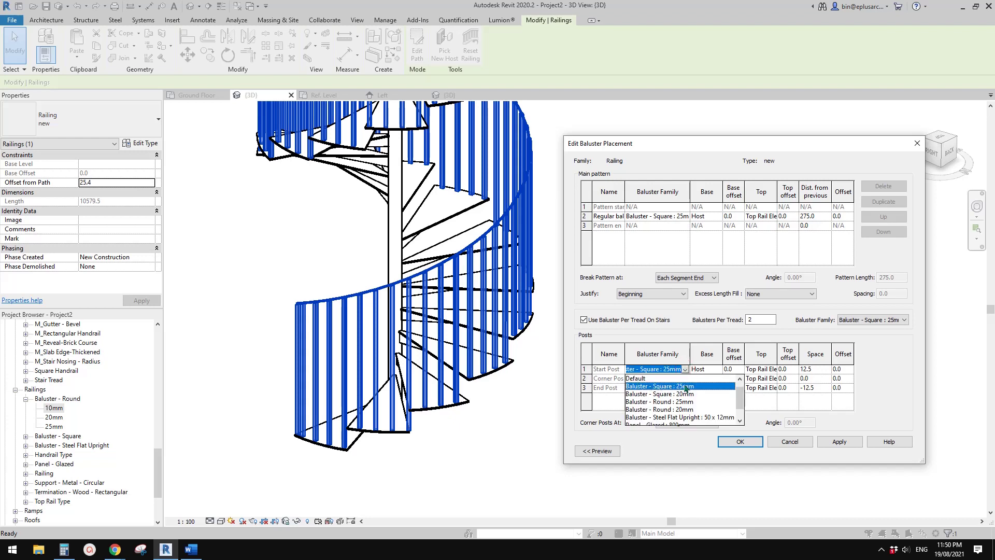
click(656, 382)
click(684, 369)
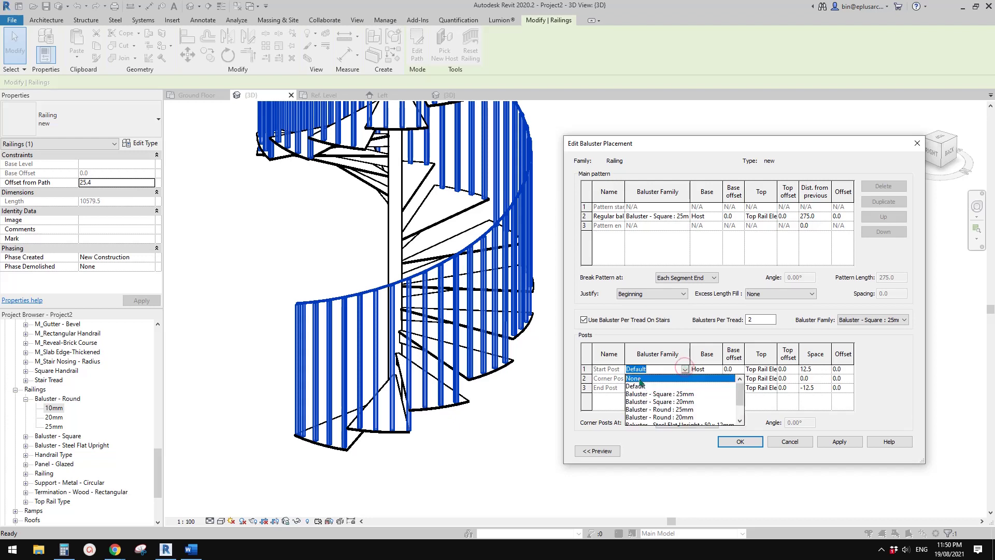
click(639, 377)
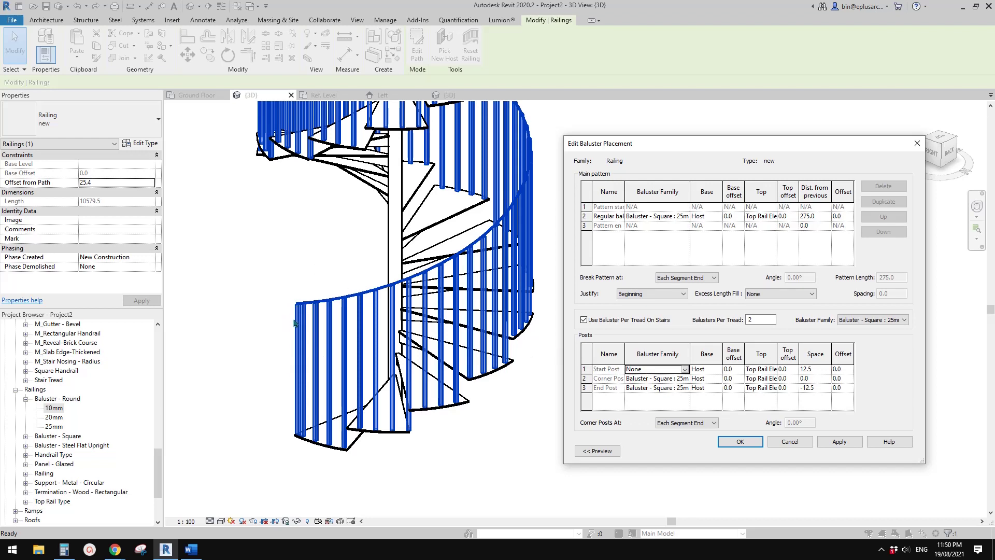
click(686, 390)
click(633, 397)
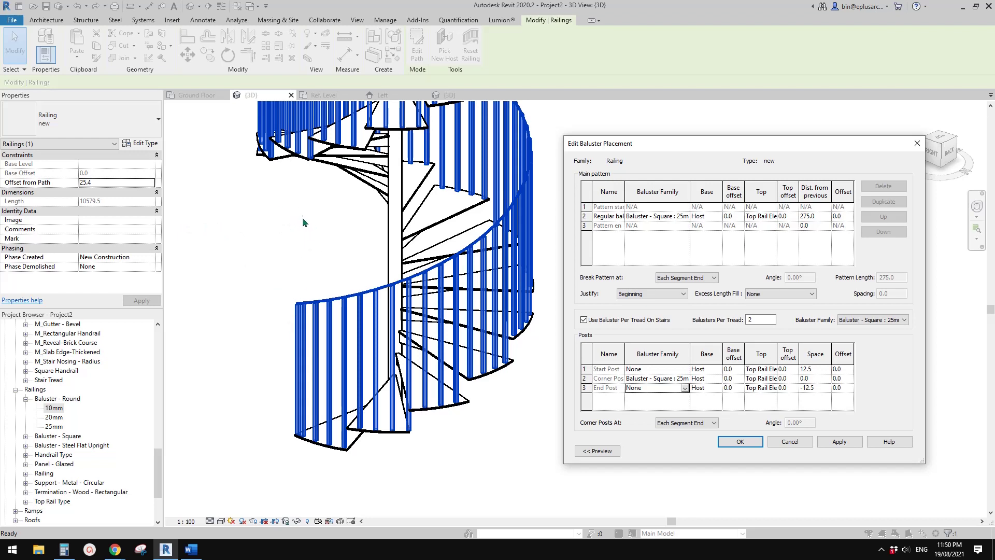
click(684, 378)
click(684, 378)
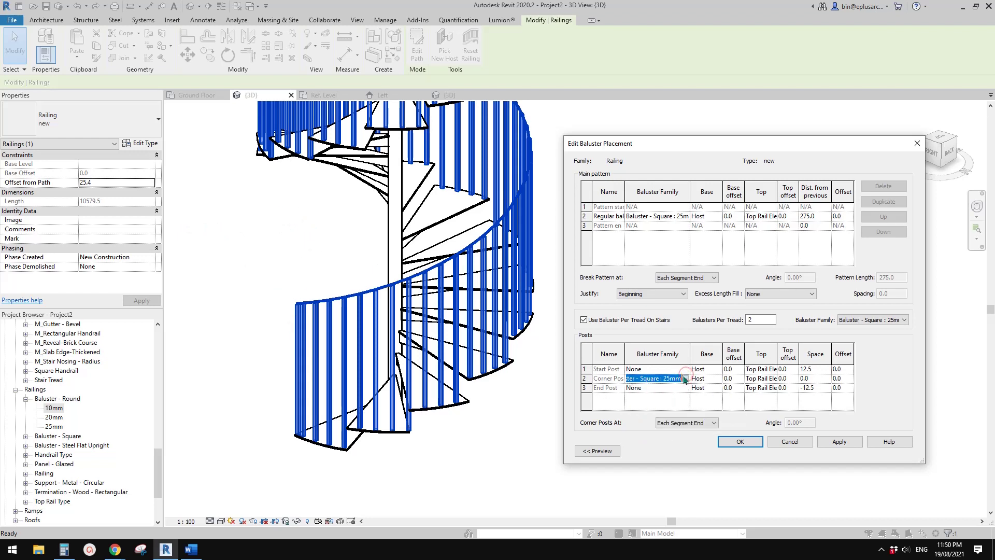
click(684, 378)
click(638, 389)
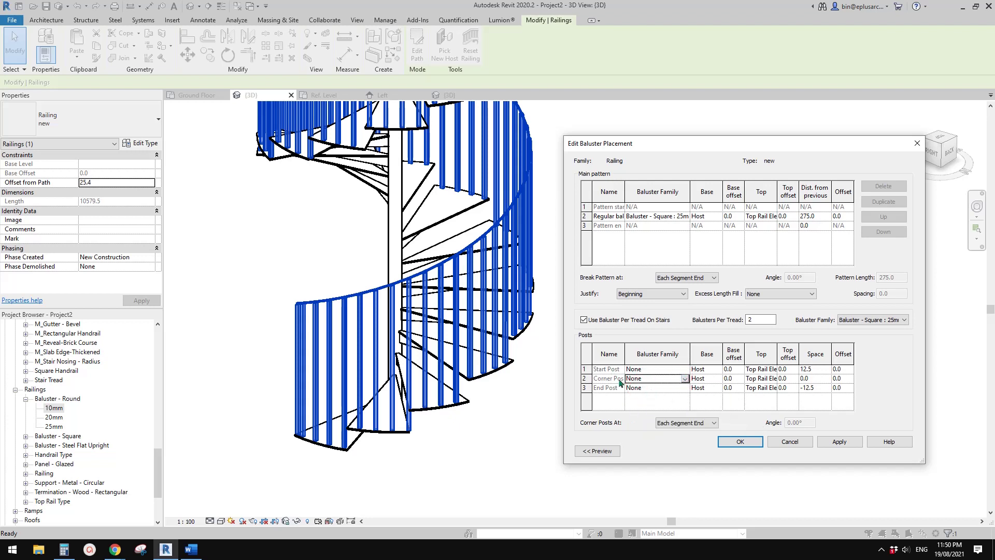
click(843, 442)
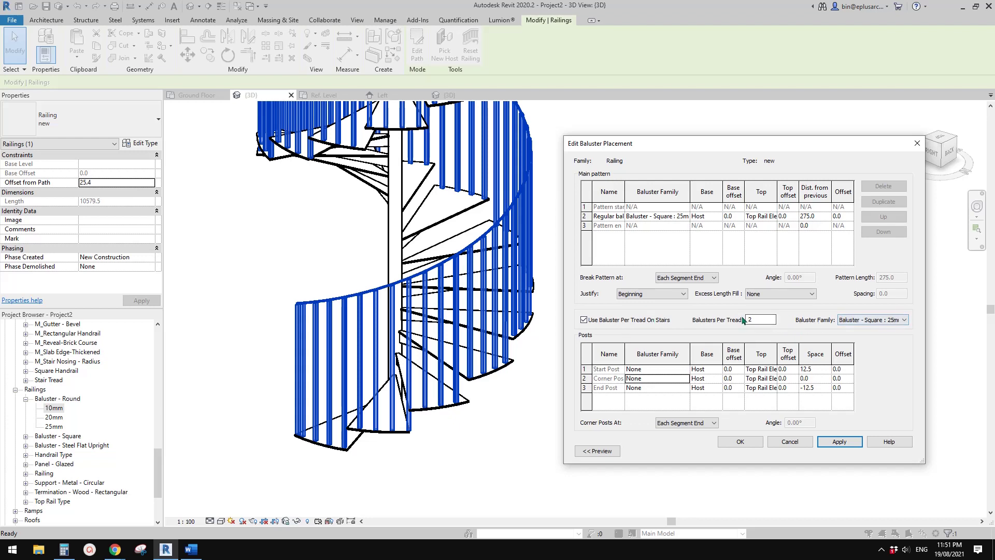
Use Baluster - Round : 10mm as the per-tread baluster, apply and confirm.
key(Tab)
click(898, 320)
click(899, 320)
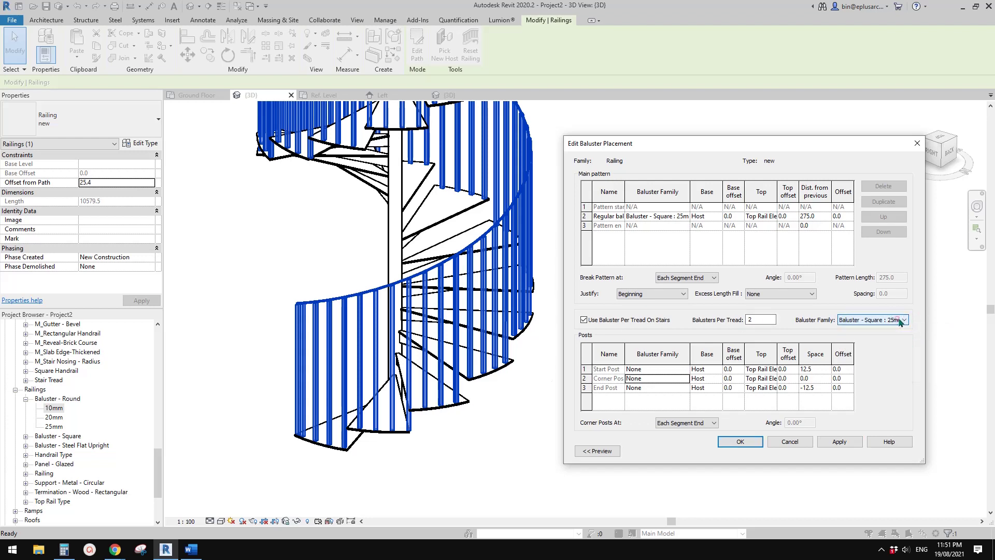
click(899, 320)
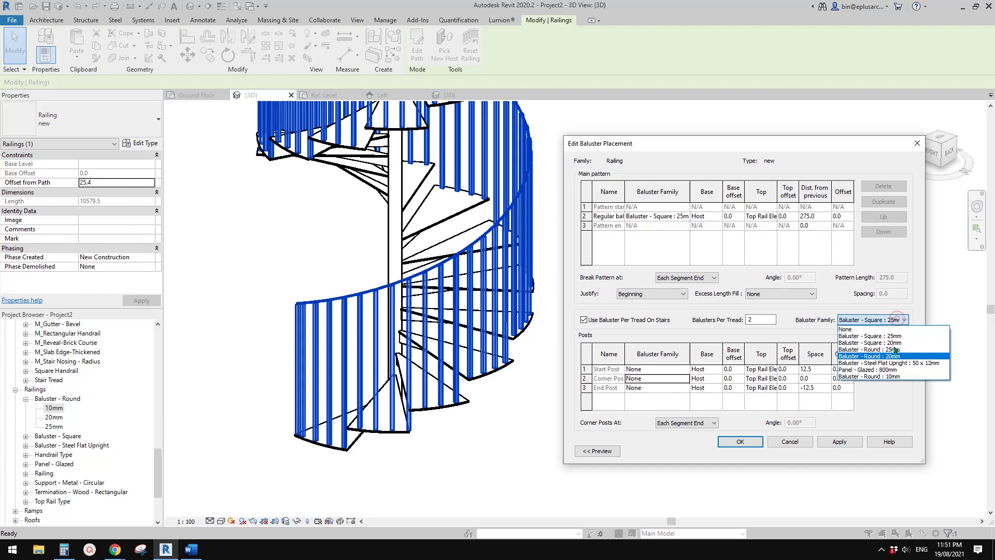
click(892, 377)
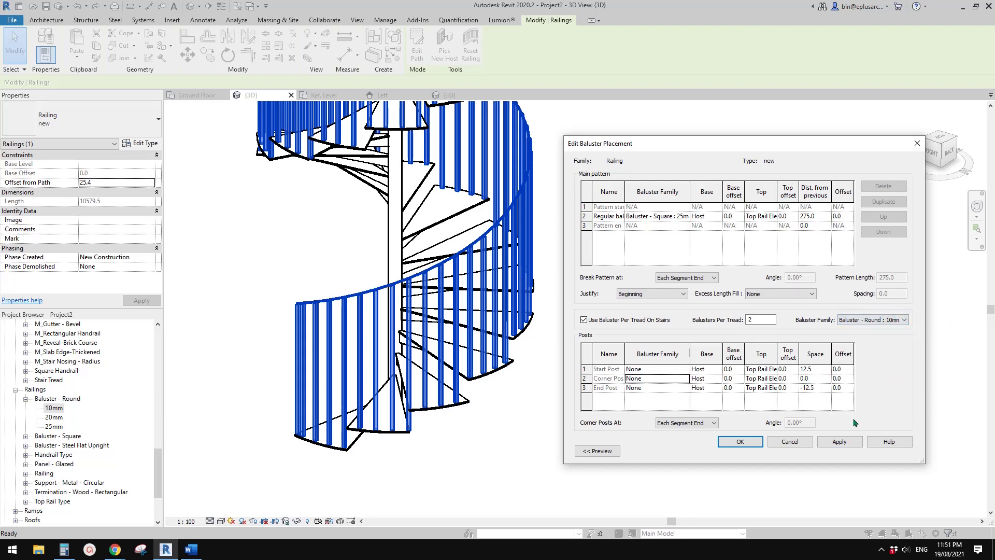
click(850, 442)
click(740, 442)
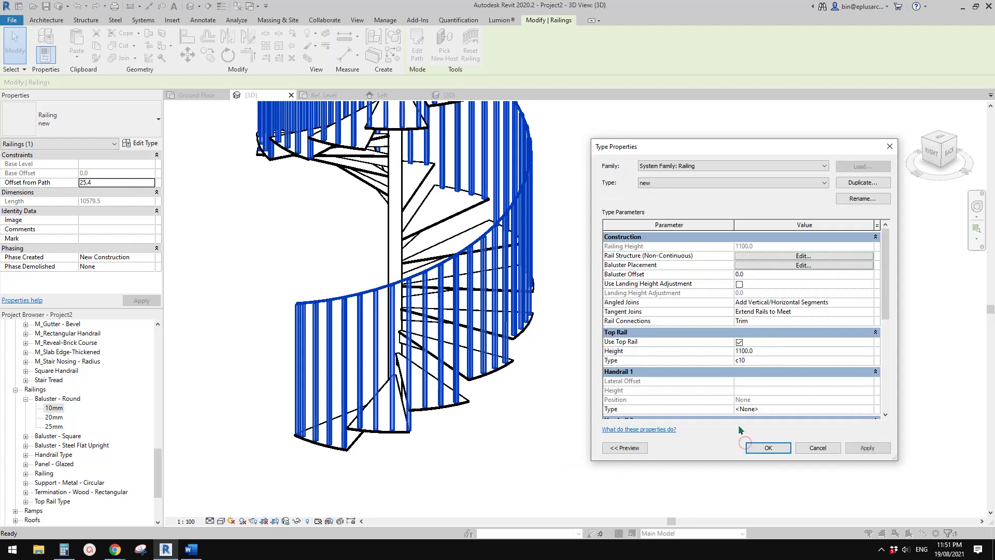
Change Balusters Per Tread to 1 for the 'new' railing and apply it.
click(867, 447)
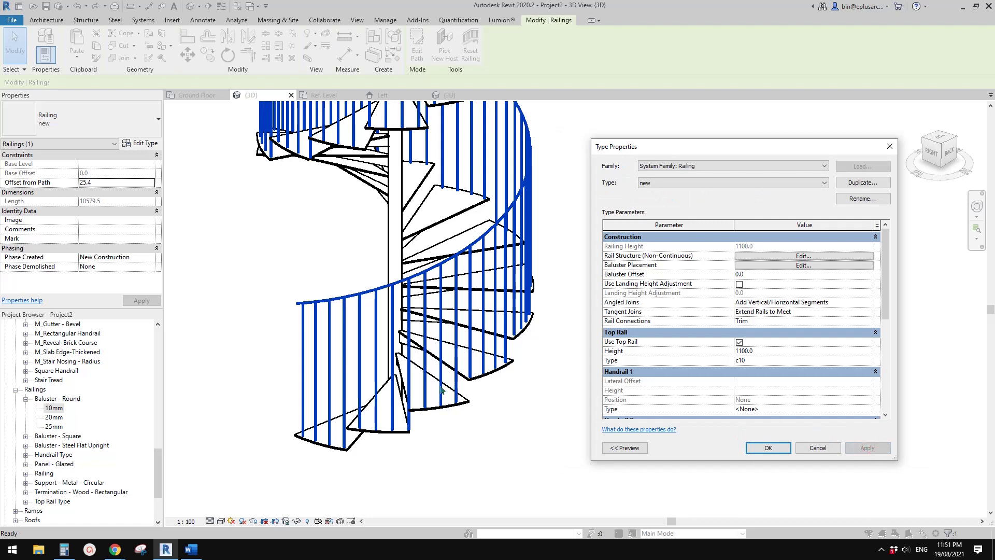
click(803, 265)
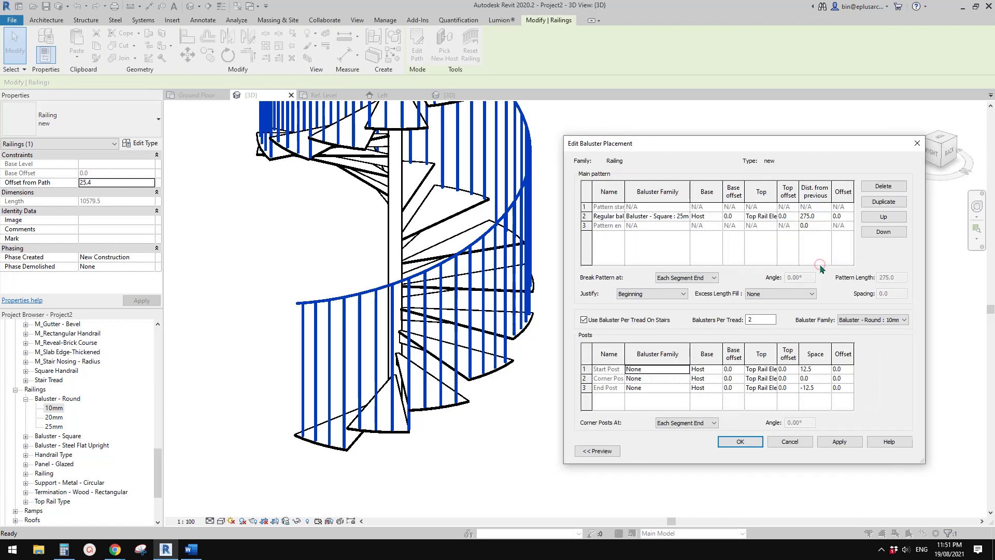
drag(692, 139, 672, 131)
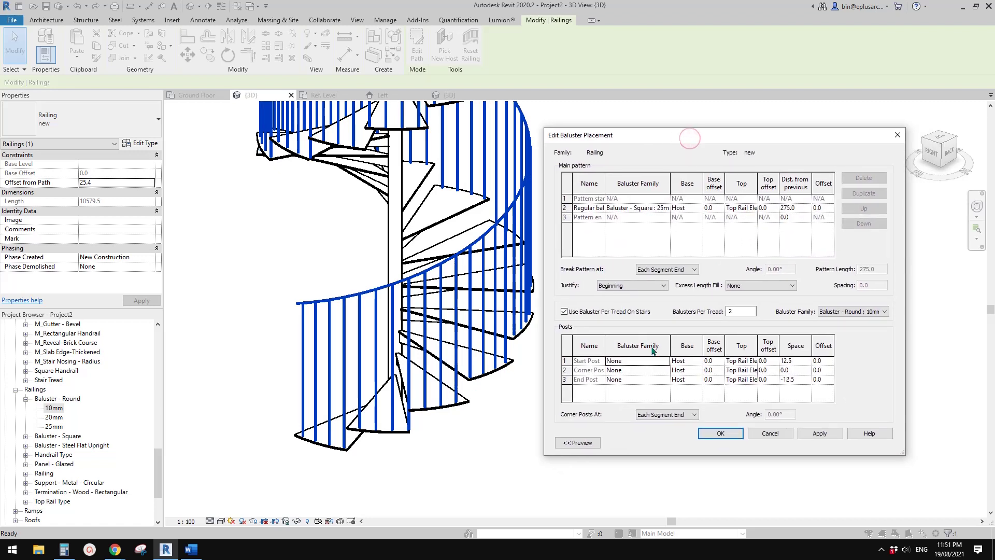
click(726, 310)
double_click(731, 311)
click(726, 433)
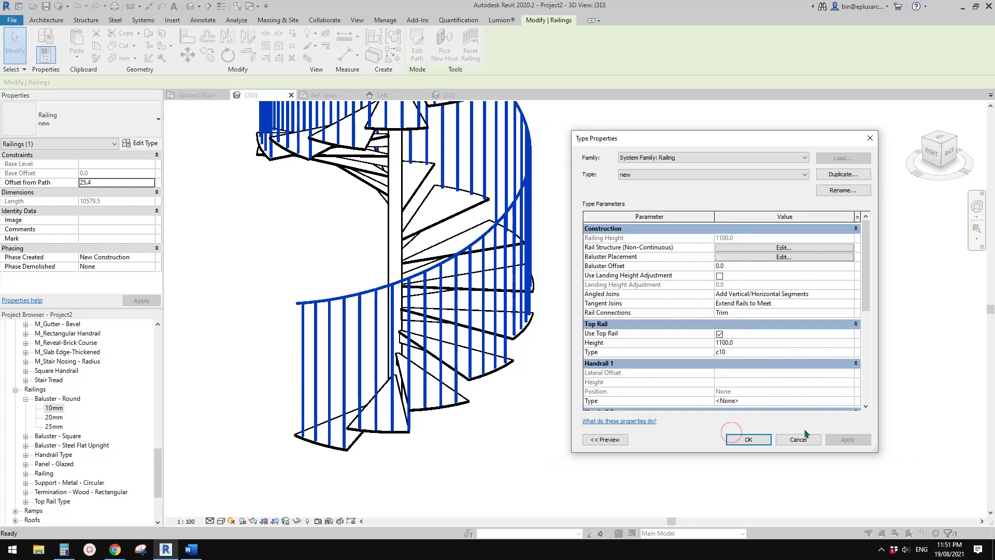
click(843, 440)
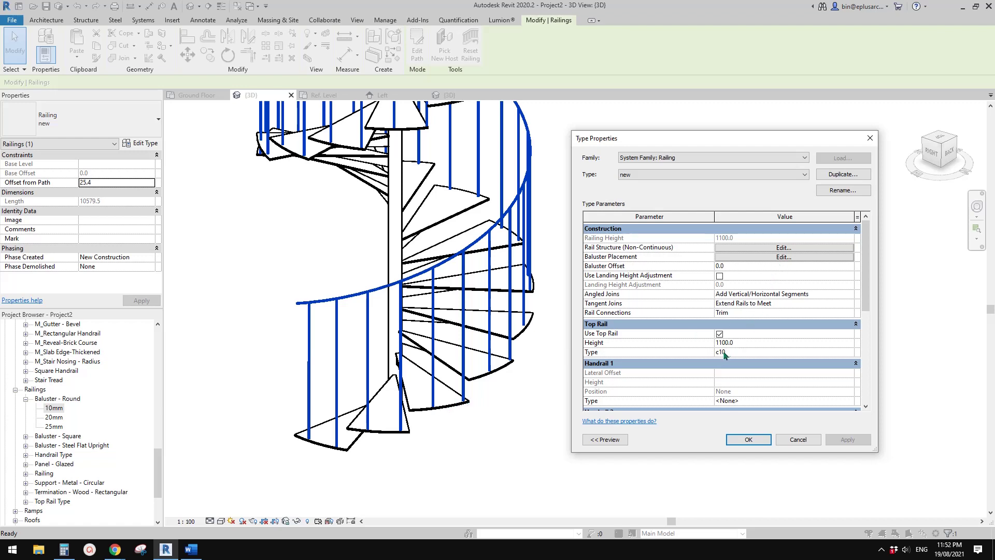
Reopen the baluster placement settings and compare with the spiral-stair reference photo.
click(784, 256)
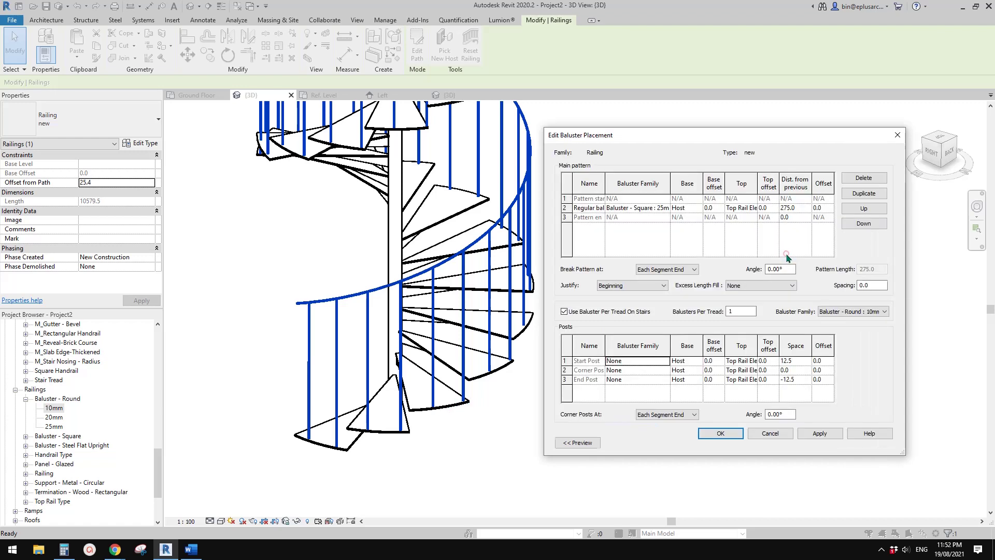
double_click(741, 311)
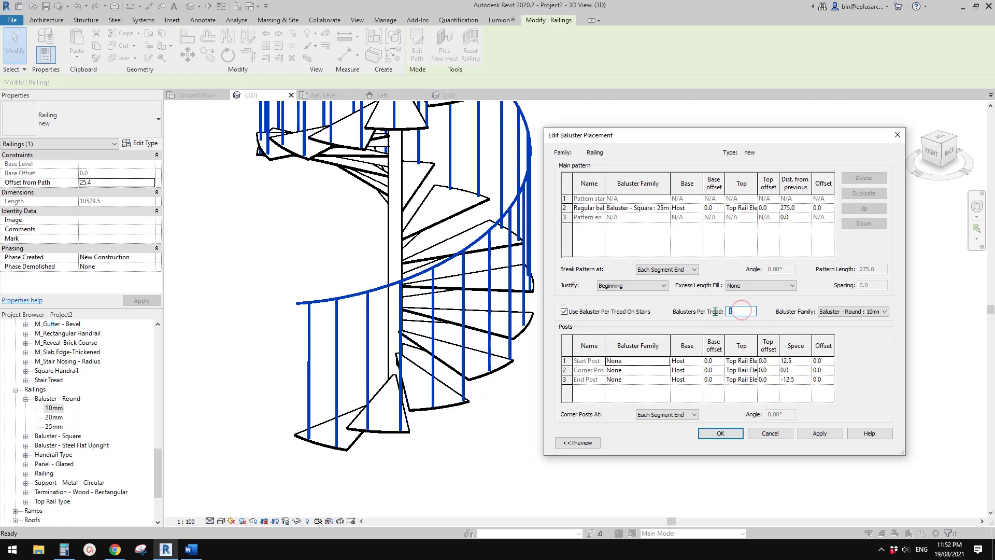
click(191, 549)
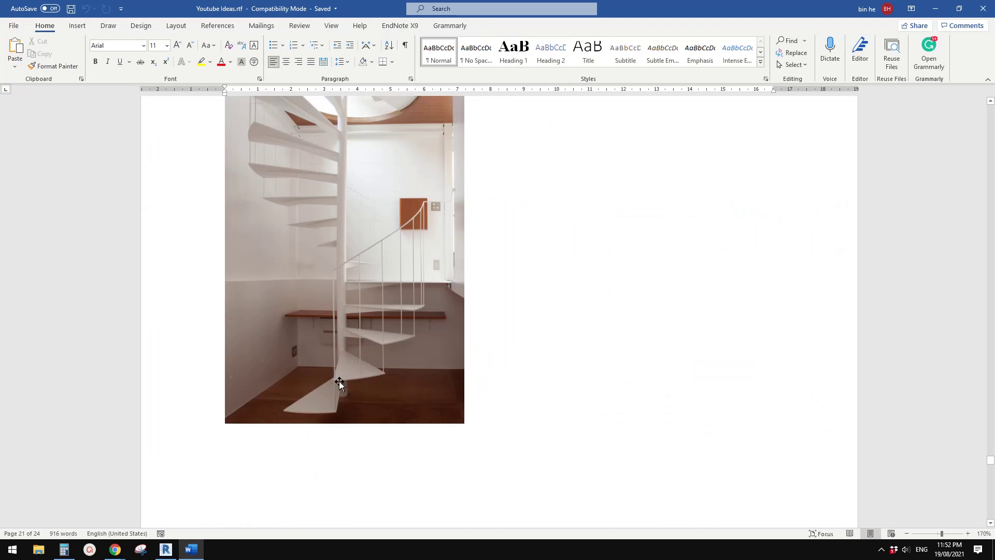
click(166, 549)
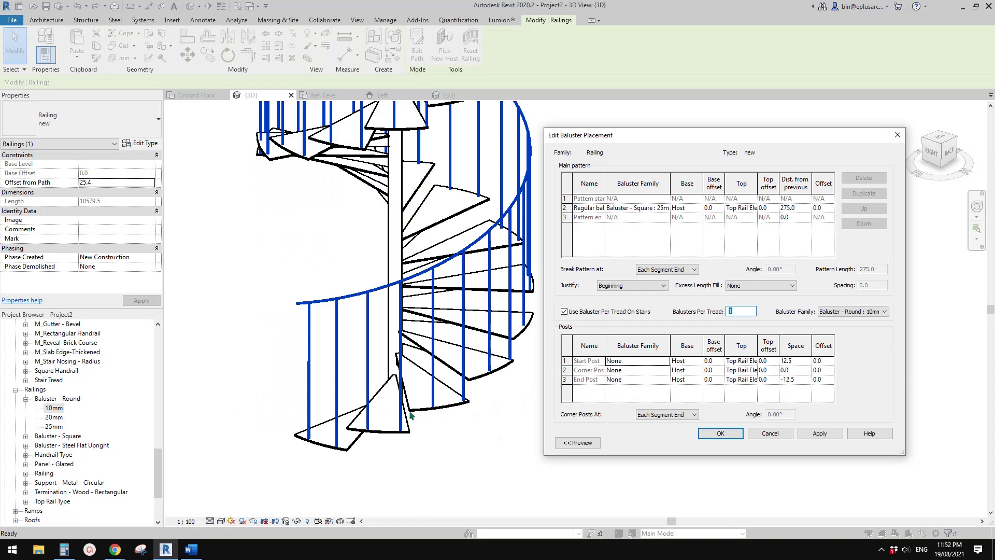
Bring up the spiral-stair reference photo in the Word document Youtube Ideas.rtf.
click(192, 549)
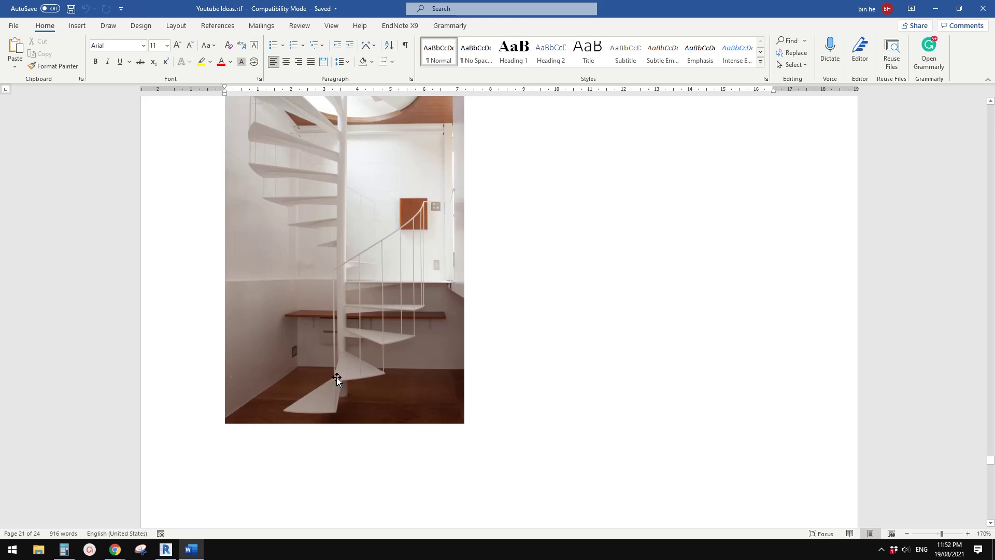
Back in Revit, confirm the baluster placement and type properties, then orbit to inspect the railing.
click(174, 550)
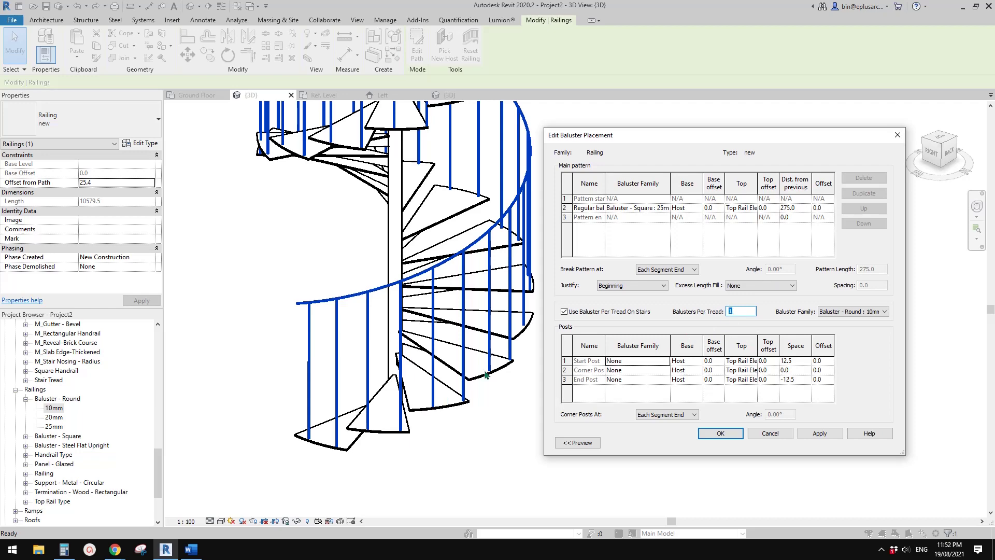
click(721, 433)
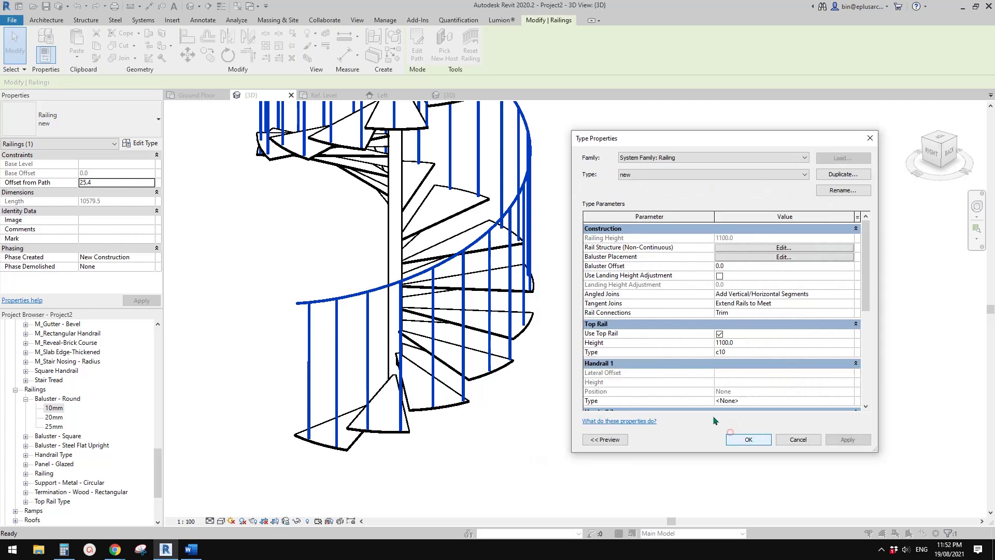
click(755, 437)
shift+middle_drag(539, 393, 473, 398)
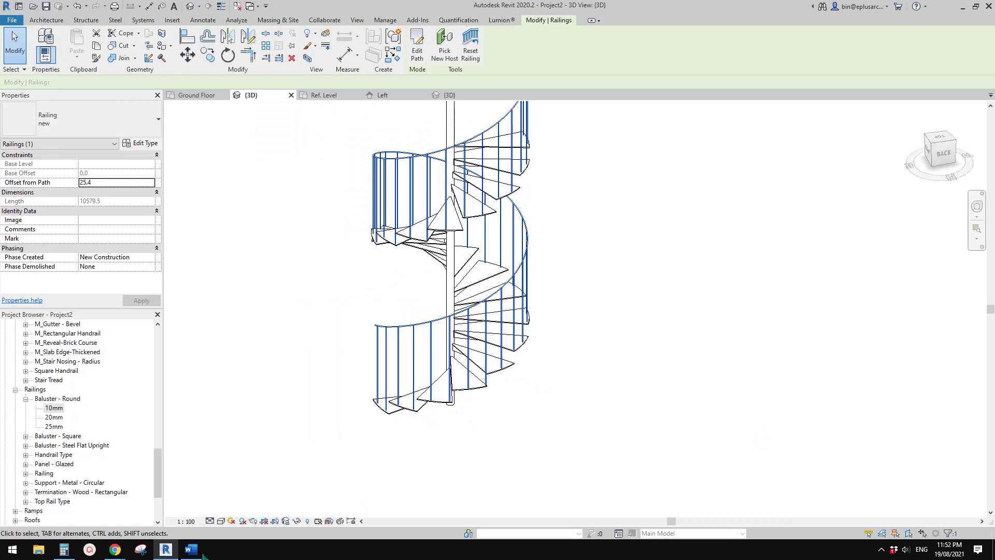
Compare the one-baluster-per-tread railing with the reference photo and view it from another side.
click(191, 549)
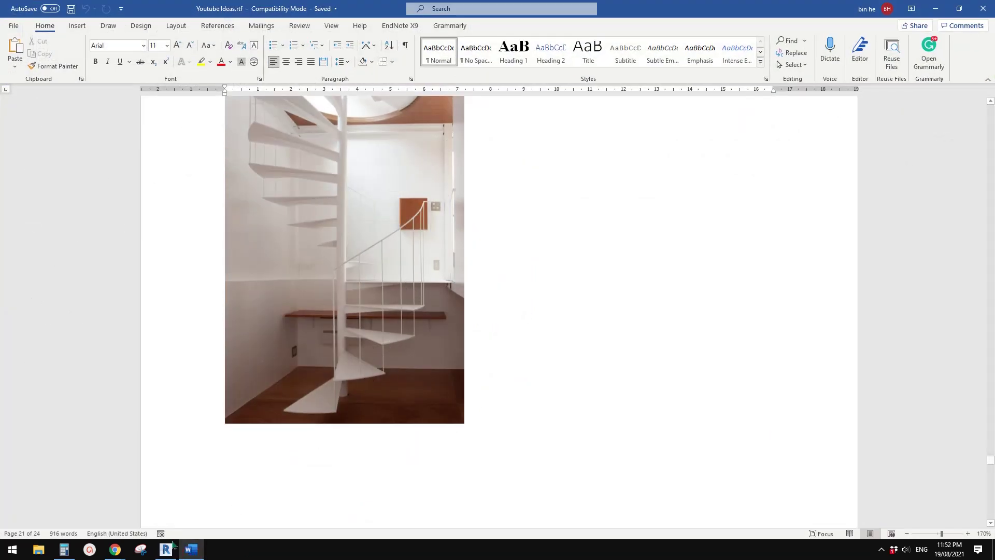
click(166, 549)
shift+middle_drag(509, 334, 527, 393)
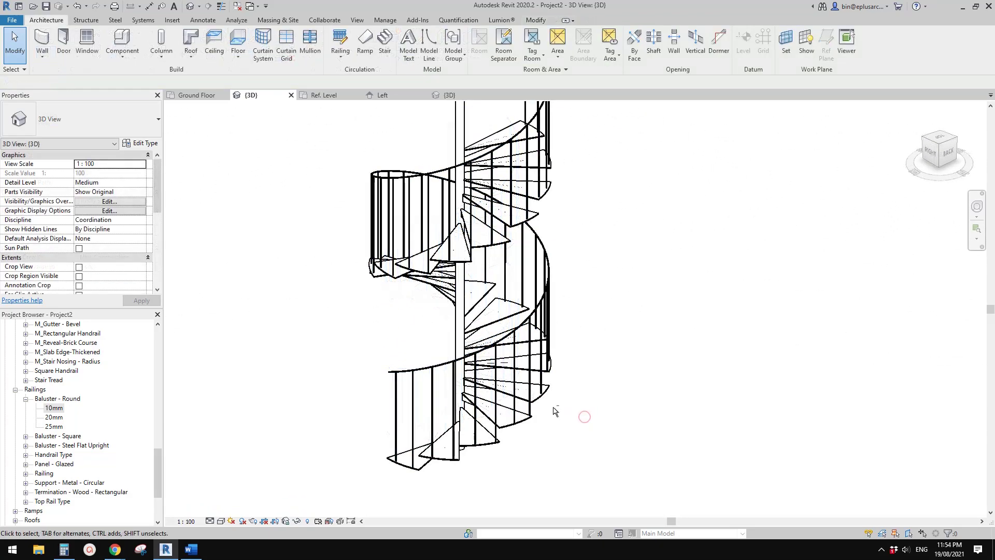
mouse_move(582, 413)
shift+middle_down()
mouse_move(713, 388)
mouse_move(576, 403)
mouse_move(311, 317)
mouse_move(330, 336)
mouse_move(545, 411)
mouse_move(564, 413)
mouse_move(564, 397)
mouse_move(584, 401)
shift+middle_up()
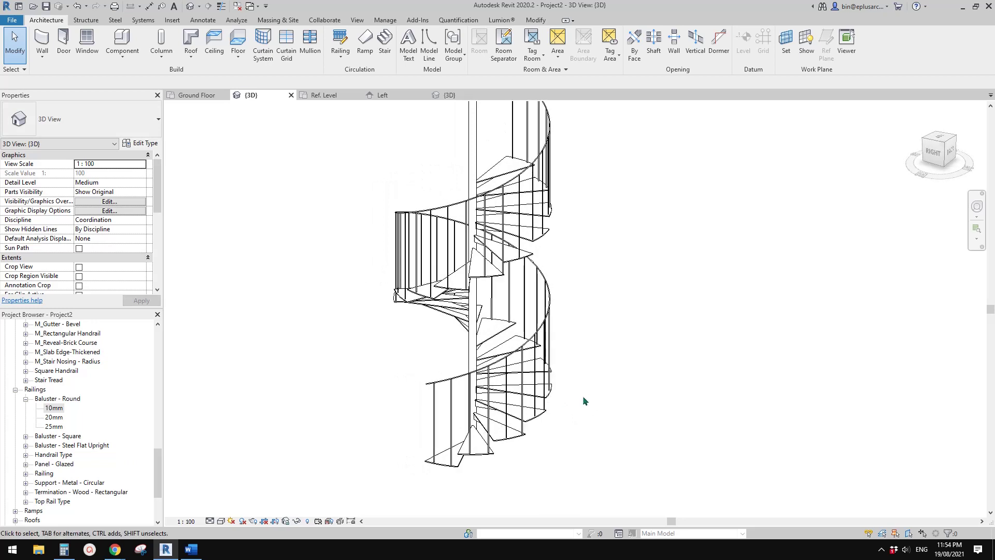
scroll(594, 409, up, 1)
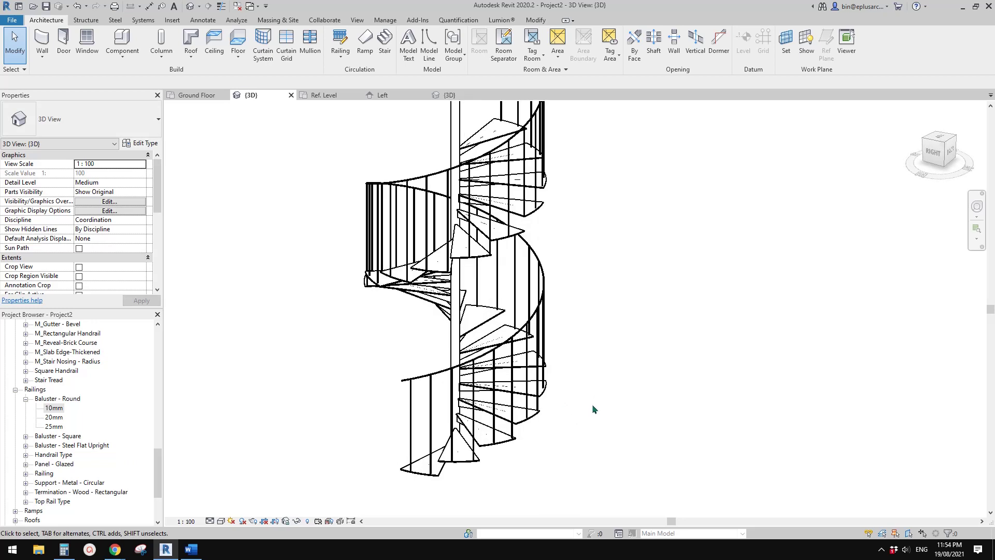